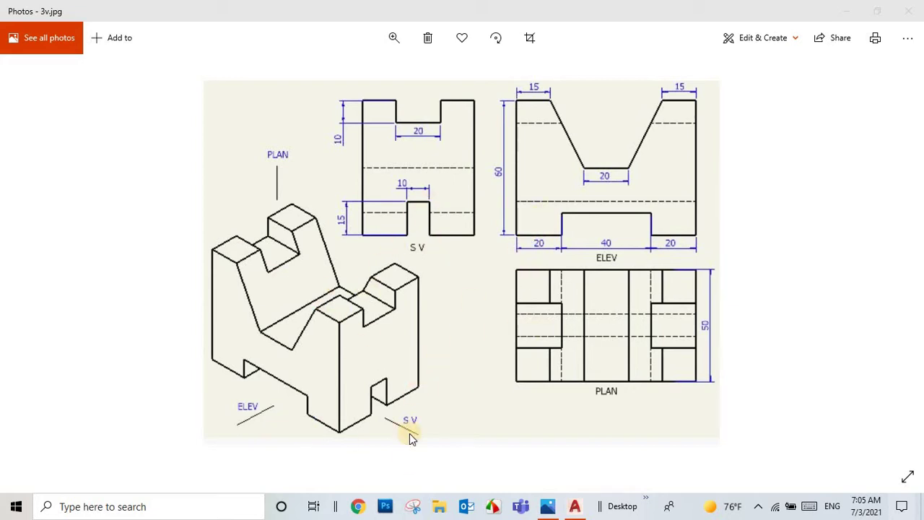
Start a new blank drawing in the Drafting & Annotation workspace with the menu bar shown
{"action": "left_click", "coordinate": [580, 508]}
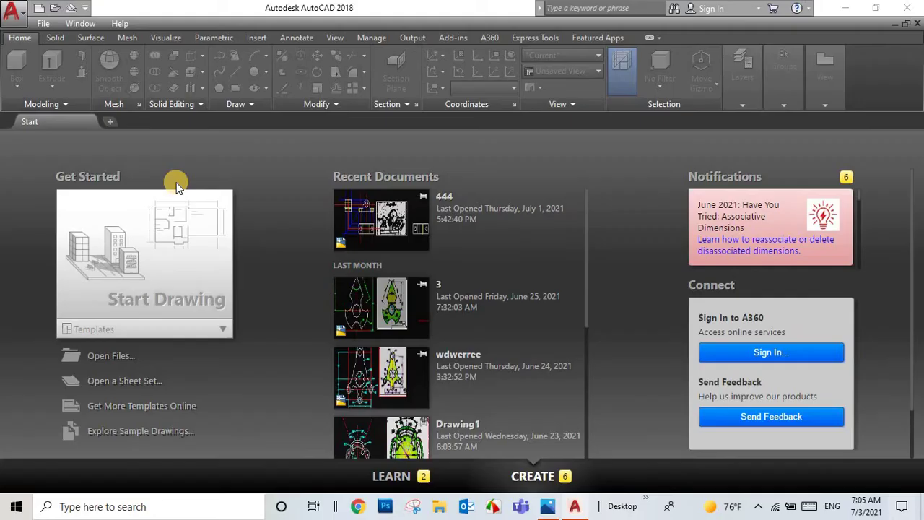
{"action": "left_click", "coordinate": [123, 273]}
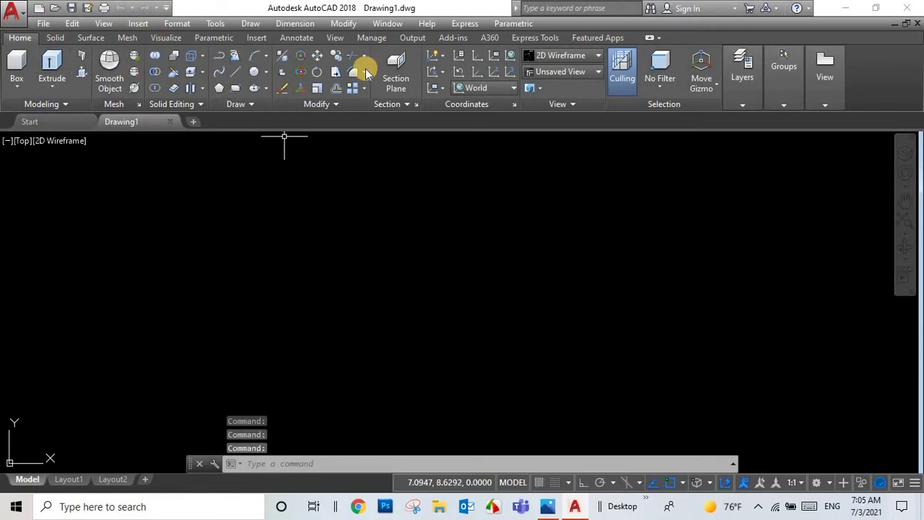
{"action": "left_click", "coordinate": [815, 478]}
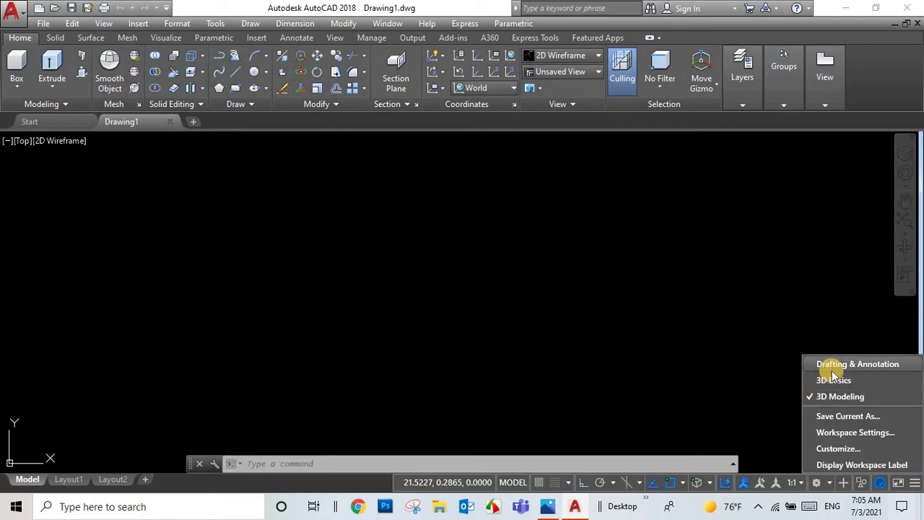
{"action": "left_click", "coordinate": [815, 480]}
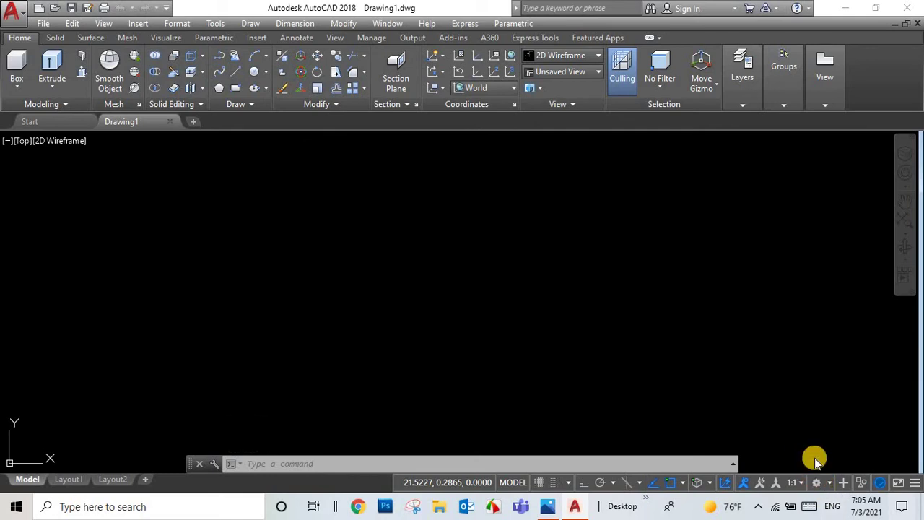
{"action": "left_click", "coordinate": [816, 480]}
{"action": "left_click", "coordinate": [832, 365]}
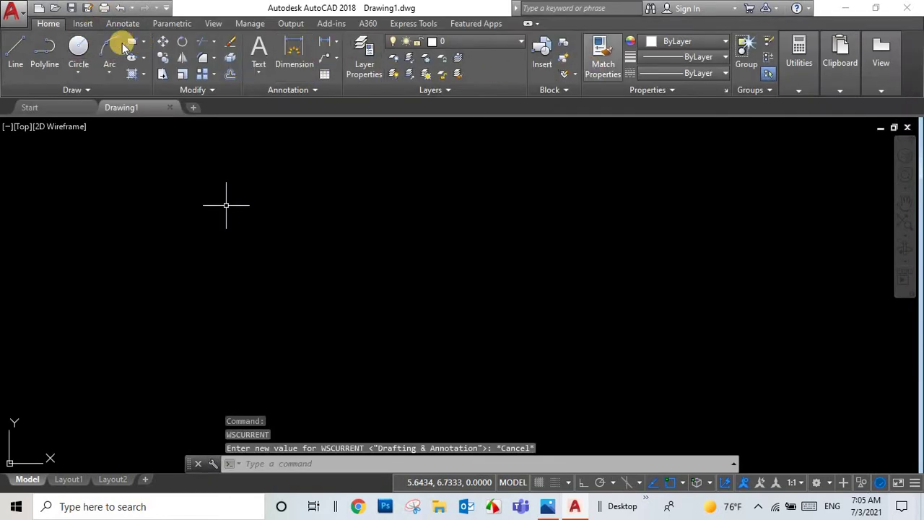
{"action": "left_click", "coordinate": [166, 8]}
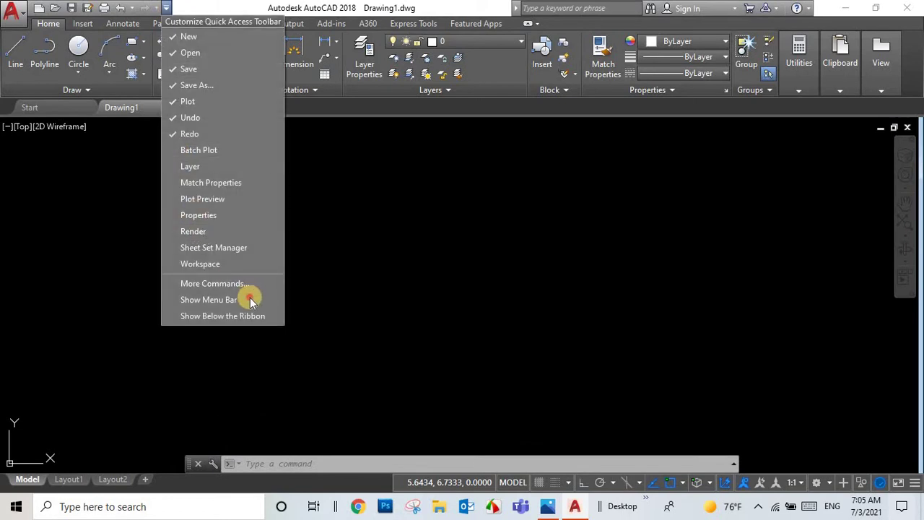
{"action": "left_click", "coordinate": [249, 297]}
Set the drawing's insertion scale units to Millimeters in Format > Units
{"action": "left_click", "coordinate": [177, 23]}
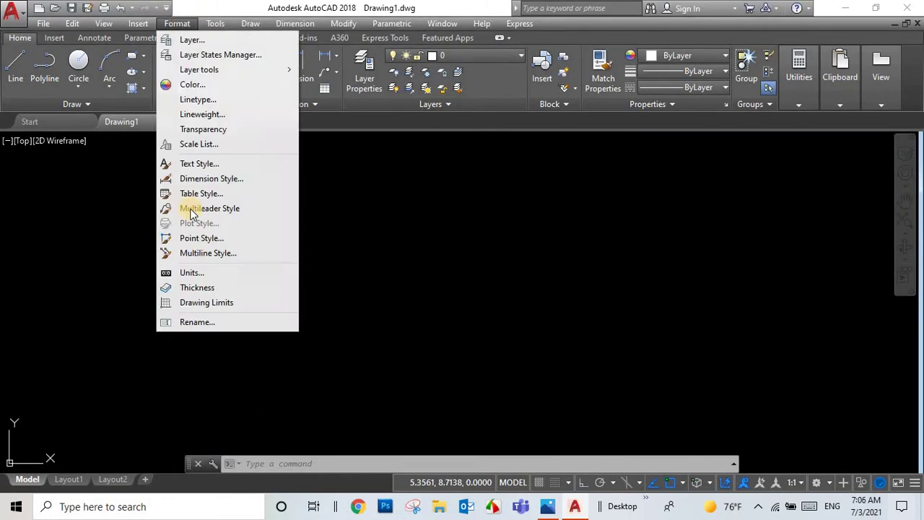
{"action": "left_click", "coordinate": [216, 272]}
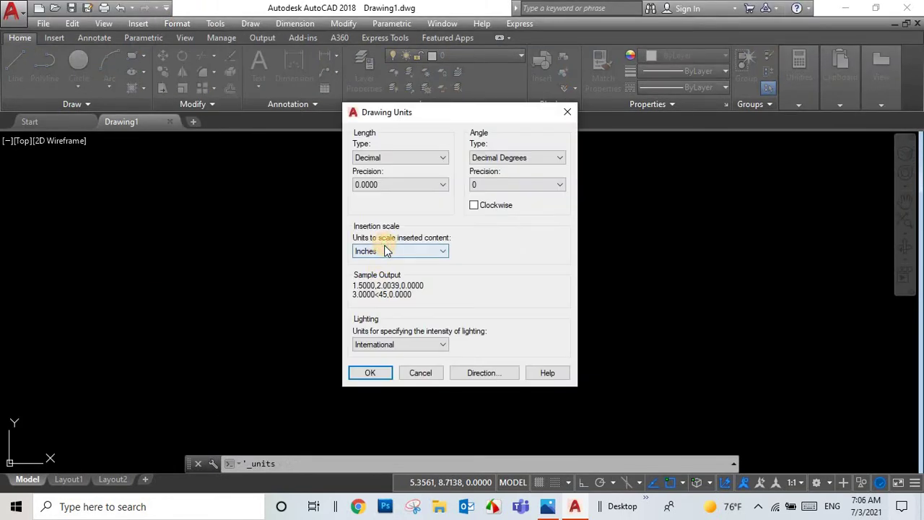
{"action": "left_click", "coordinate": [384, 261]}
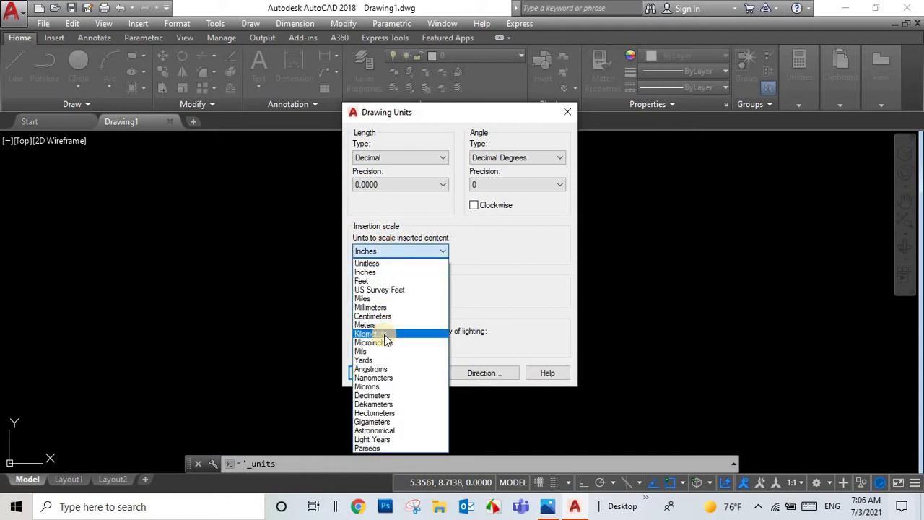
{"action": "left_click", "coordinate": [385, 329]}
{"action": "left_click", "coordinate": [368, 372]}
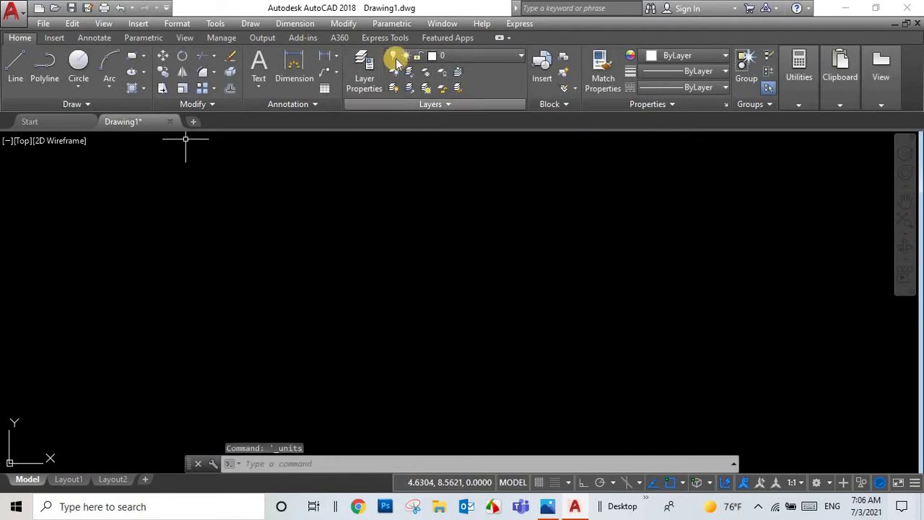
In the layer manager, create new layers named plan and elev
{"action": "left_click", "coordinate": [356, 62]}
{"action": "right_click", "coordinate": [301, 142]}
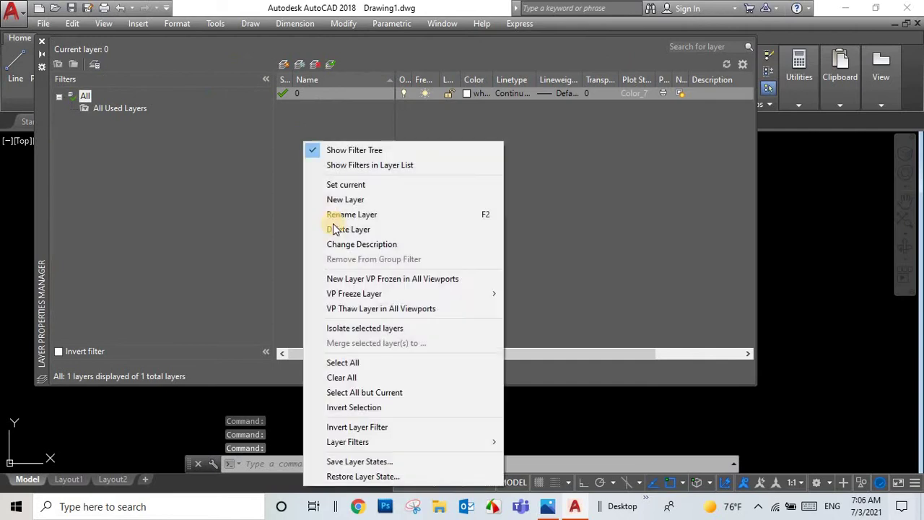
{"action": "left_click", "coordinate": [352, 199]}
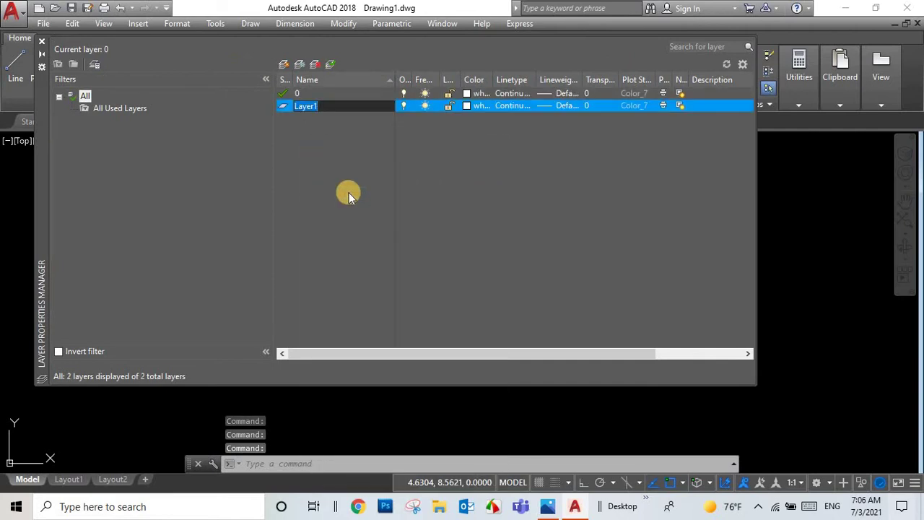
{"action": "type", "text": "plan"}
{"action": "key", "text": "Return"}
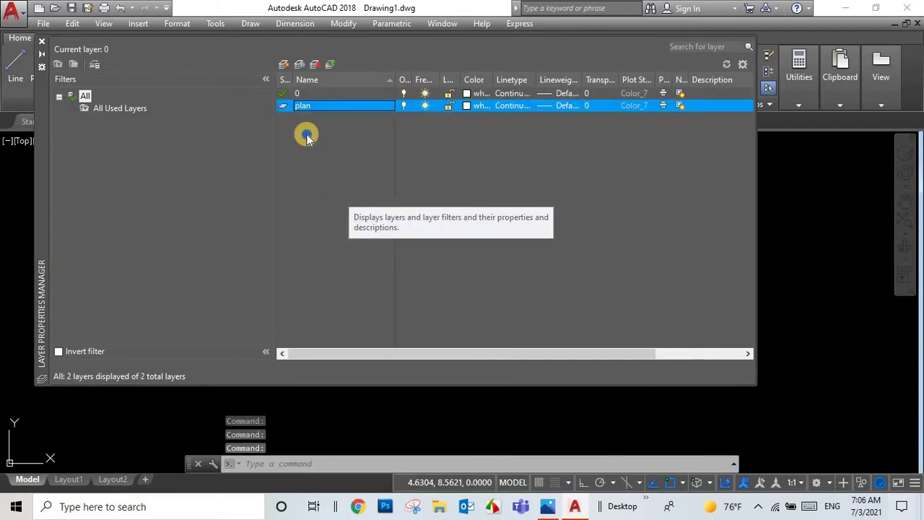
{"action": "right_click", "coordinate": [307, 135]}
{"action": "left_click", "coordinate": [347, 193]}
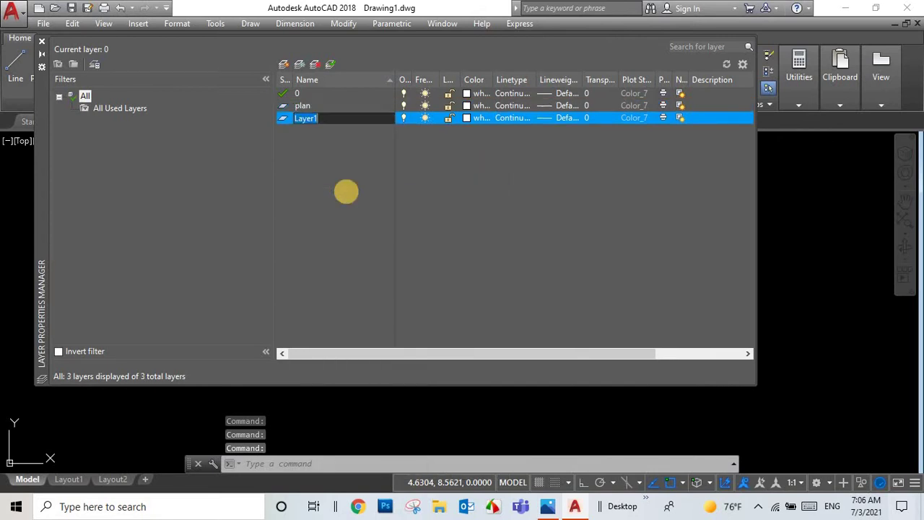
{"action": "type", "text": "elev"}
{"action": "key", "text": "Return"}
Add two more layers named SV and Axe
{"action": "right_click", "coordinate": [345, 192]}
{"action": "left_click", "coordinate": [324, 204]}
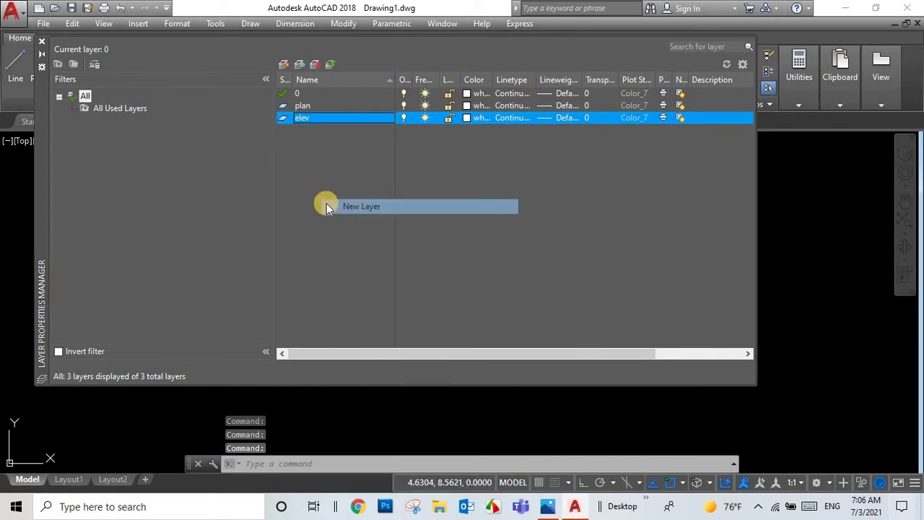
{"action": "key", "text": "BackSpace"}
{"action": "type", "text": "SV"}
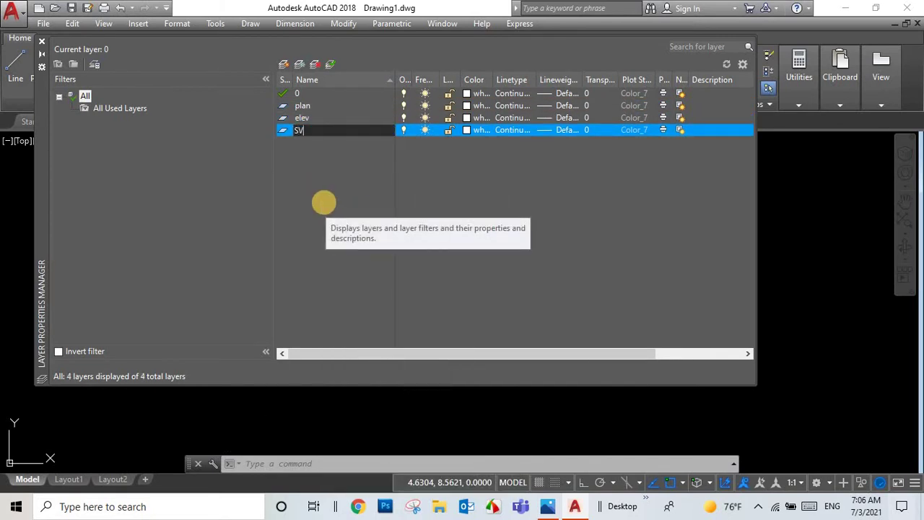
{"action": "key", "text": "Return"}
{"action": "right_click", "coordinate": [316, 184]}
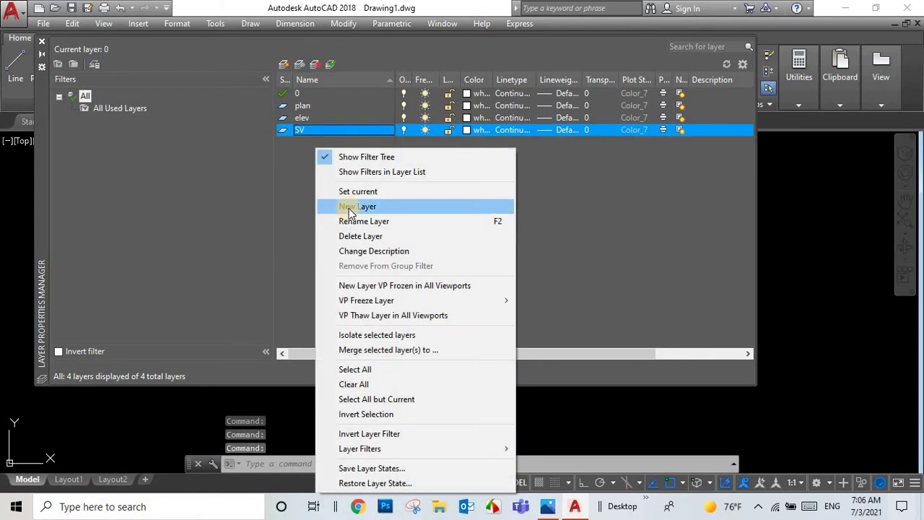
{"action": "left_click", "coordinate": [346, 207]}
{"action": "type", "text": "Ax"}
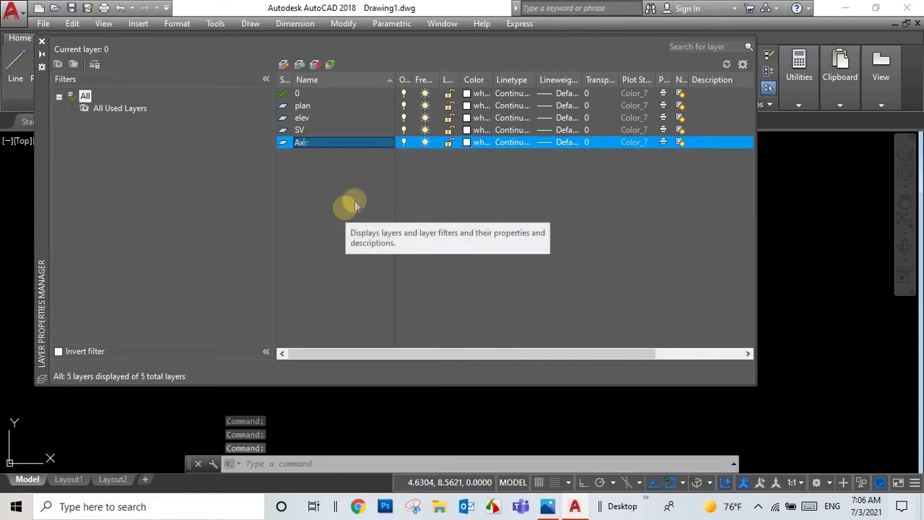
{"action": "type", "text": "e"}
Make the Axe layer red and load the CENTER linetype for it
{"action": "left_click", "coordinate": [468, 142]}
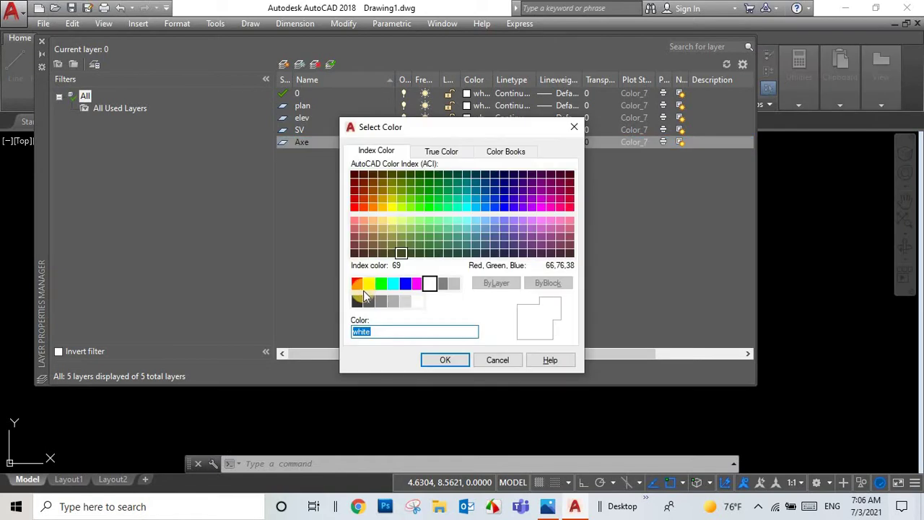
{"action": "left_click", "coordinate": [369, 283]}
{"action": "left_click", "coordinate": [356, 283]}
{"action": "left_click", "coordinate": [445, 360]}
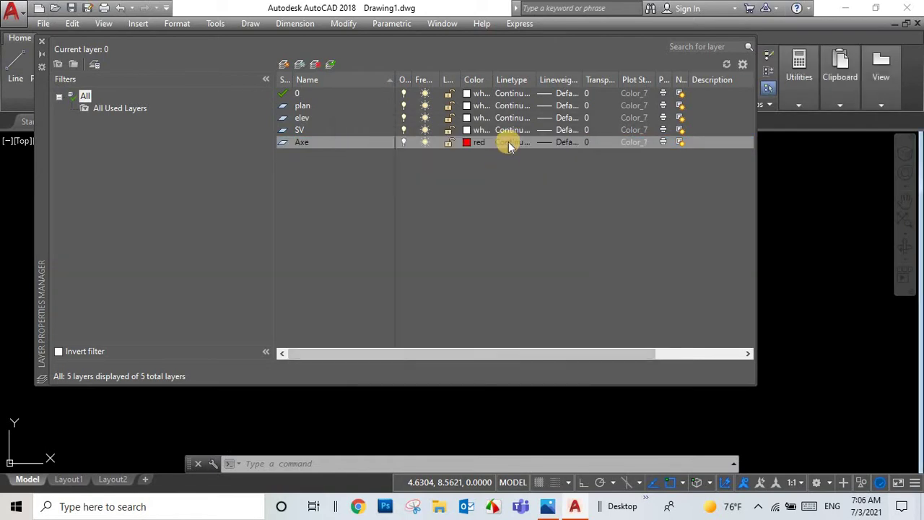
{"action": "left_click", "coordinate": [508, 142]}
{"action": "left_click", "coordinate": [488, 325]}
{"action": "left_click", "coordinate": [379, 267]}
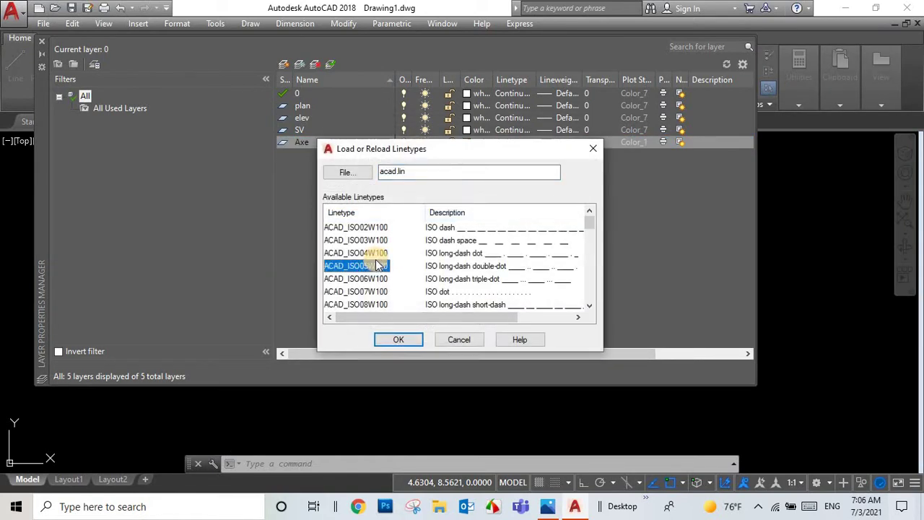
{"action": "scroll", "coordinate": [379, 267], "scroll_direction": "down", "scroll_amount": 5}
{"action": "left_click", "coordinate": [340, 228]}
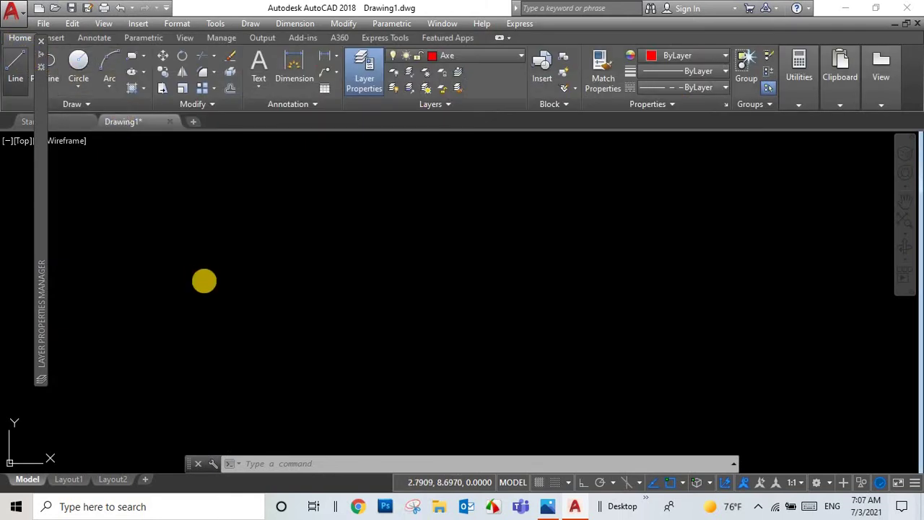
Draw a horizontal red axis line with LINE, then check the reference drawing and return
{"action": "type", "text": "l"}
{"action": "key", "text": "Return"}
{"action": "left_click", "coordinate": [204, 296]}
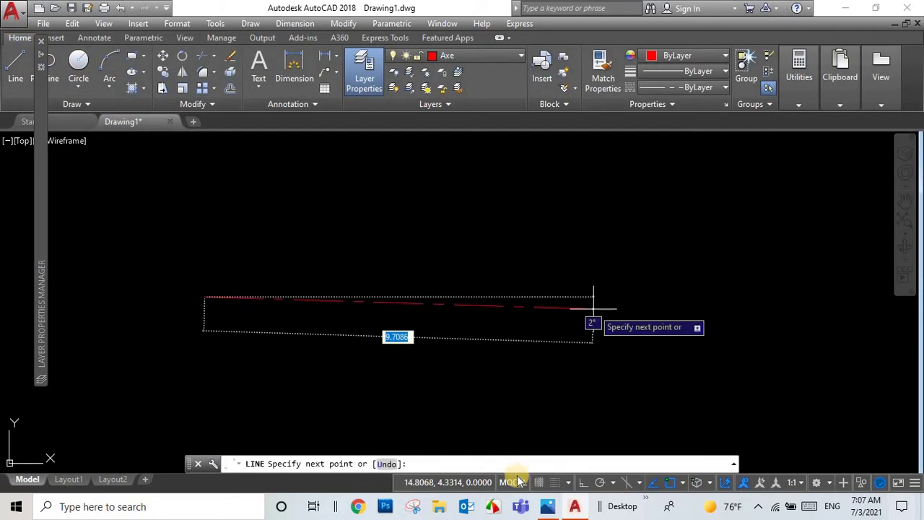
{"action": "left_click", "coordinate": [583, 482]}
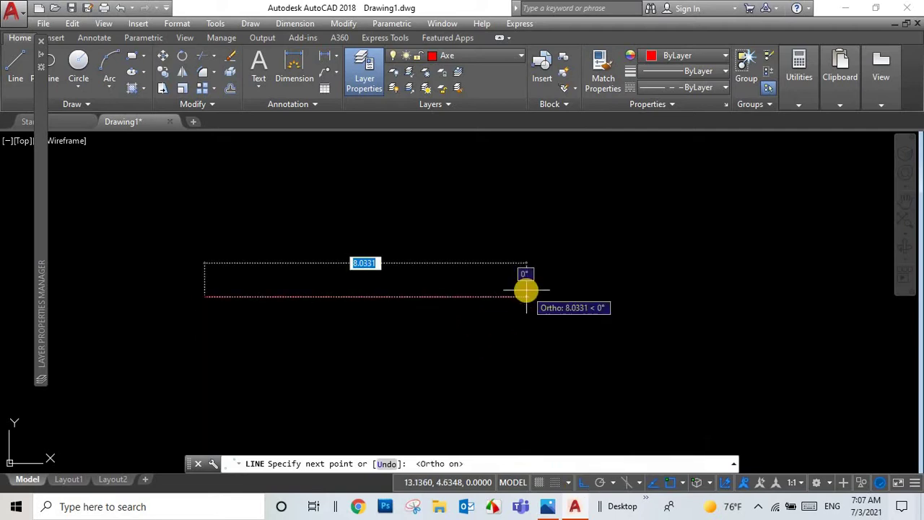
{"action": "type", "text": "7"}
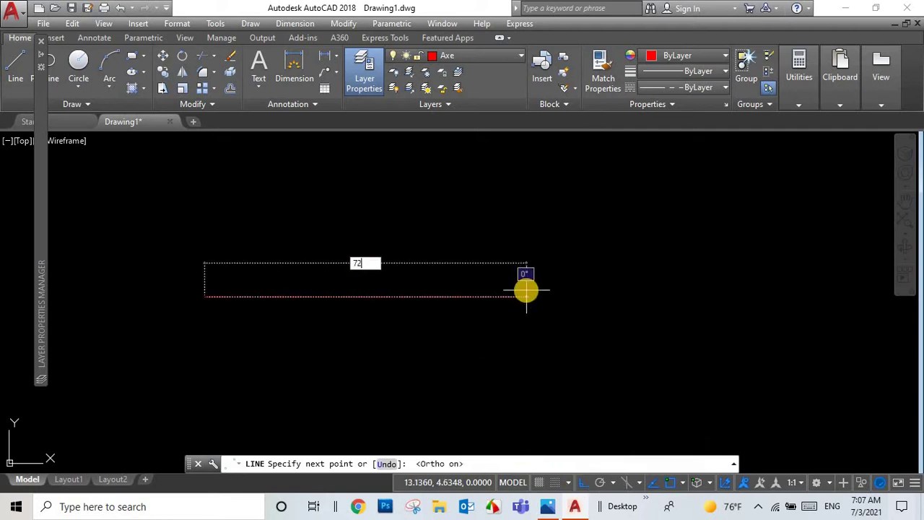
{"action": "key", "text": "Return"}
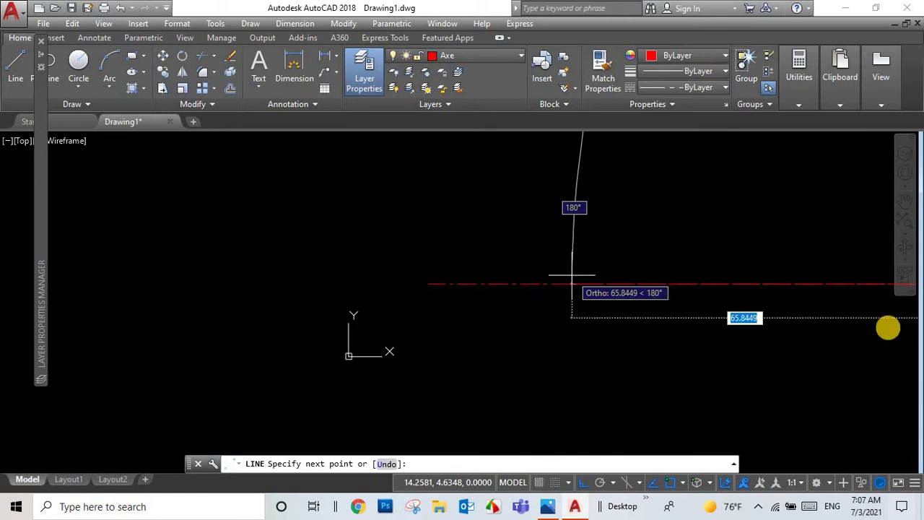
{"action": "key", "text": "Escape"}
{"action": "left_click_drag", "start_coordinate": [787, 238], "coordinate": [277, 454]}
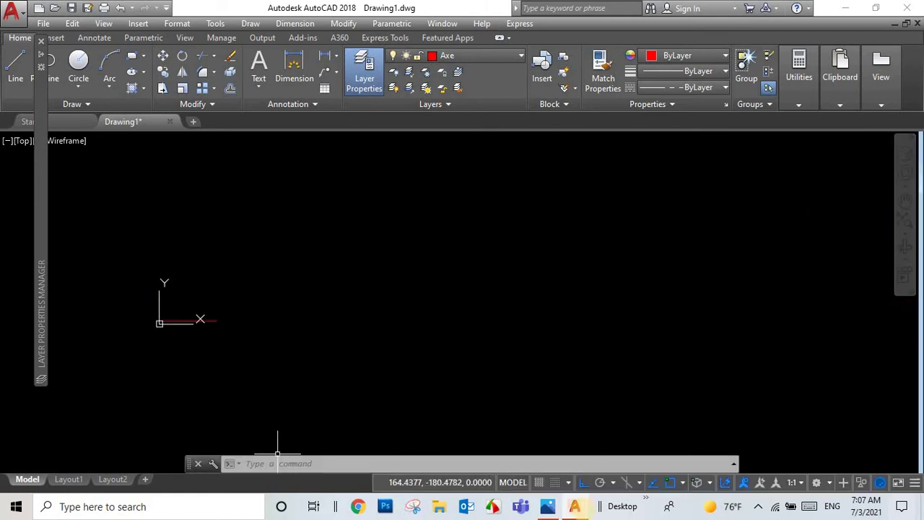
{"action": "key", "text": "alt+Tab"}
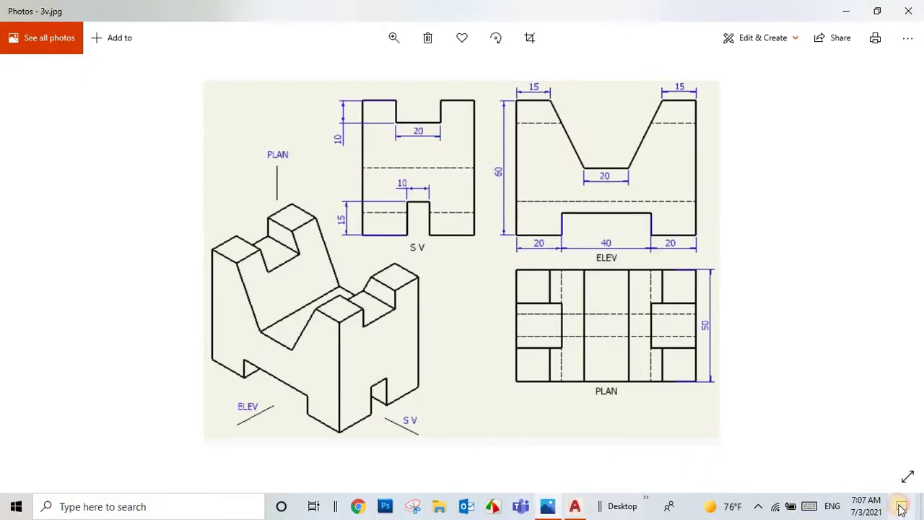
{"action": "key", "text": "alt+Tab"}
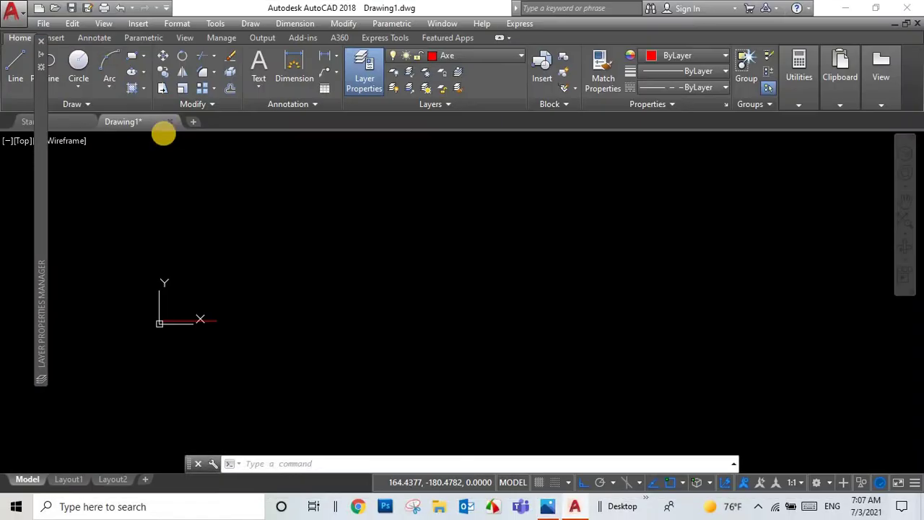
Paste the copied V-block reference image onto the canvas with Edit > Paste
{"action": "left_click", "coordinate": [73, 23]}
{"action": "left_click", "coordinate": [78, 75]}
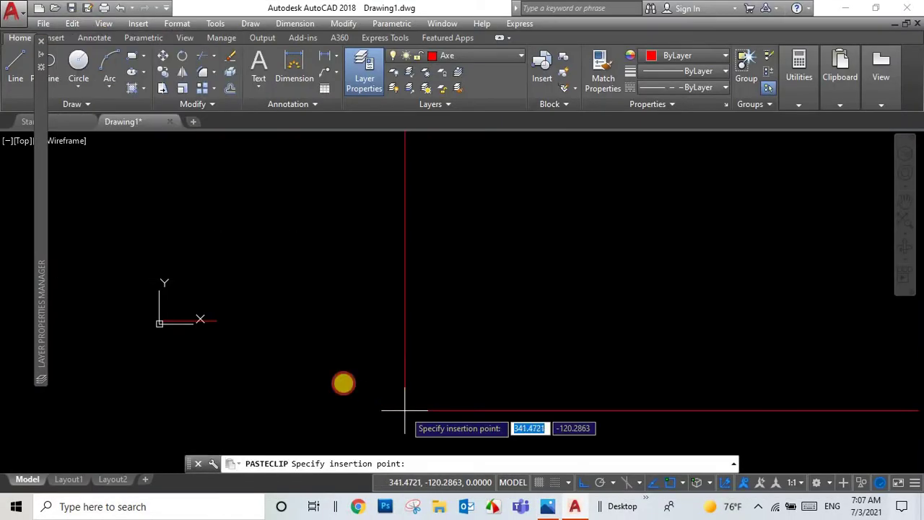
{"action": "left_click", "coordinate": [404, 410]}
{"action": "scroll", "coordinate": [489, 309], "scroll_direction": "down", "scroll_amount": 4}
{"action": "scroll", "coordinate": [542, 293], "scroll_direction": "up", "scroll_amount": 2}
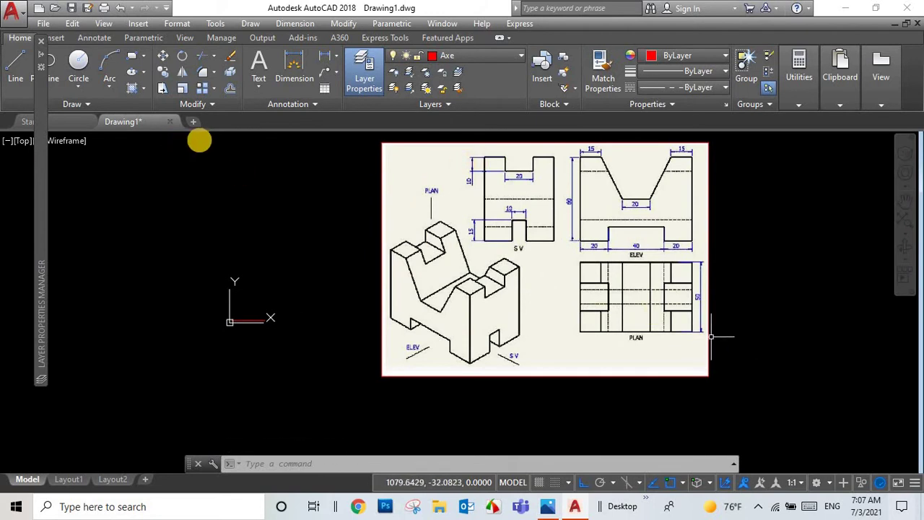
{"action": "key", "text": "Escape"}
{"action": "key", "text": "Escape"}
{"action": "left_click", "coordinate": [720, 137]}
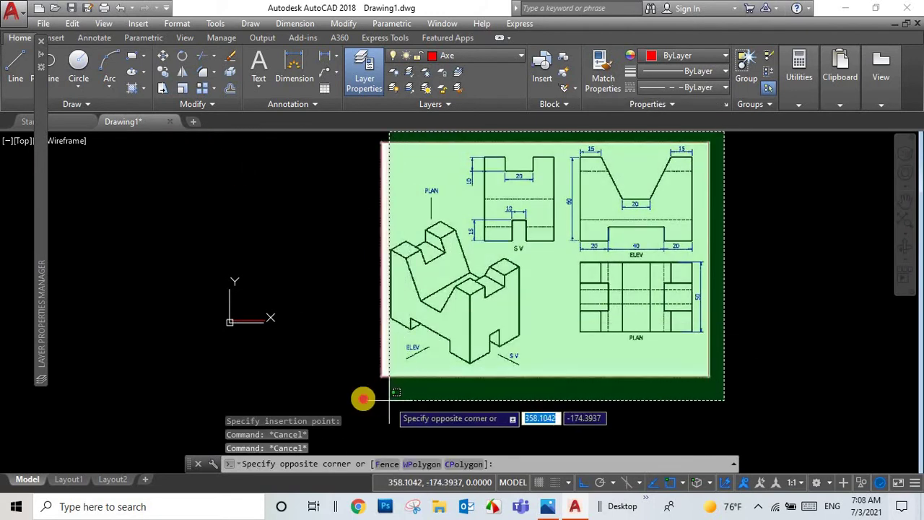
{"action": "left_click", "coordinate": [361, 398]}
{"action": "left_click", "coordinate": [491, 56]}
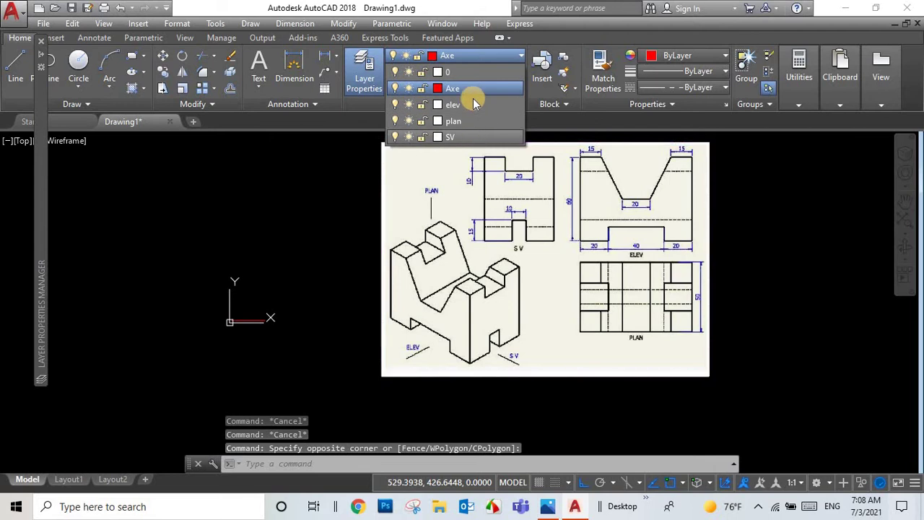
{"action": "key", "text": "Escape"}
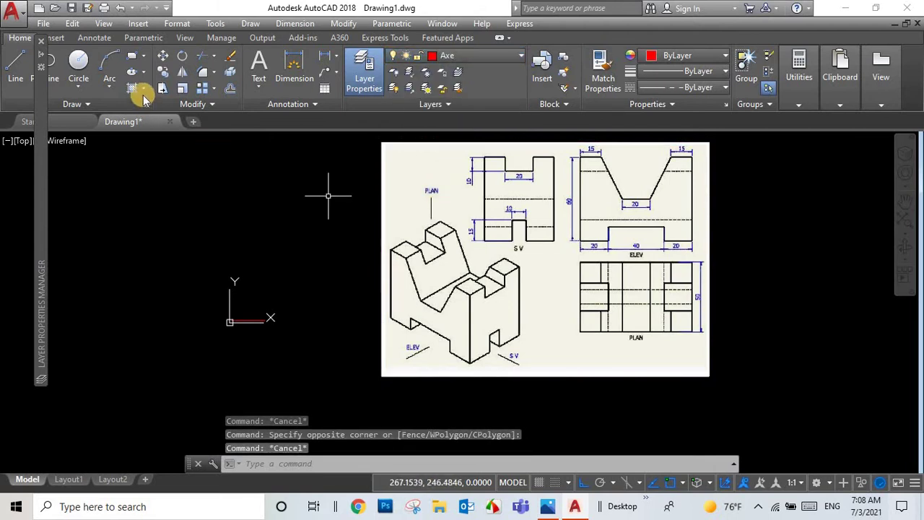
Scale the reference image by 0.2 from its corner
{"action": "left_click", "coordinate": [182, 88]}
{"action": "left_click", "coordinate": [751, 134]}
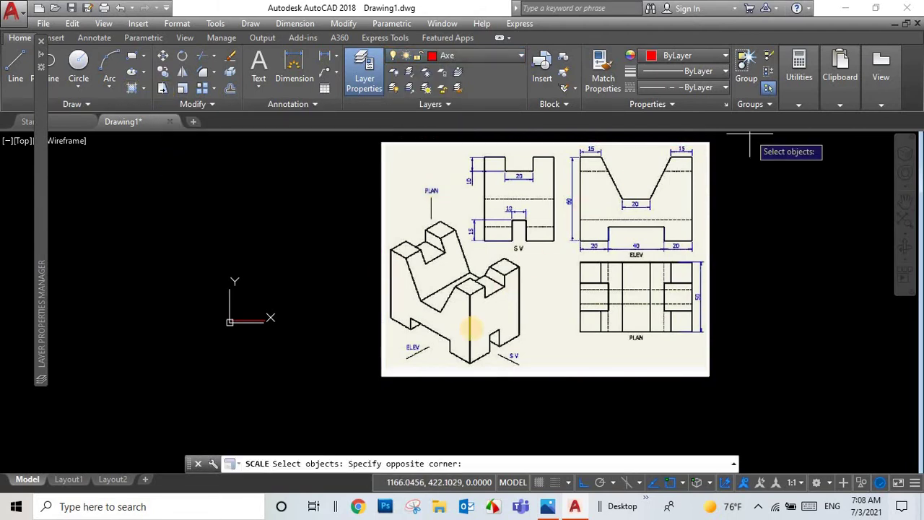
{"action": "left_click", "coordinate": [376, 382]}
{"action": "key", "text": "Return"}
{"action": "left_click", "coordinate": [382, 376]}
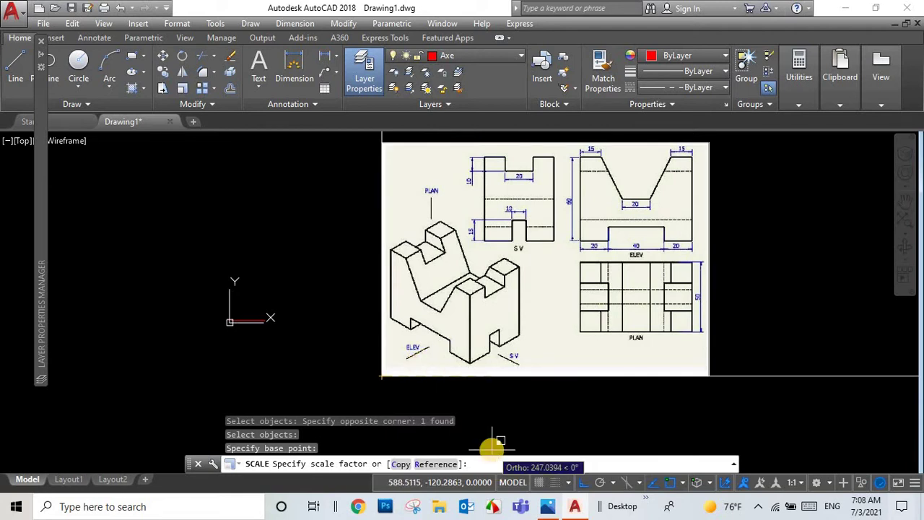
{"action": "type", "text": "0.2"}
{"action": "key", "text": "Return"}
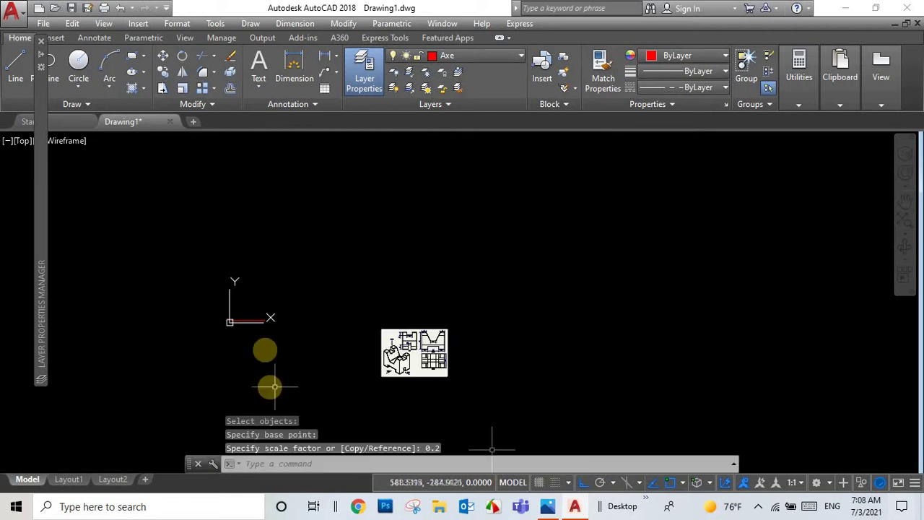
{"action": "scroll", "coordinate": [265, 350], "scroll_direction": "up", "scroll_amount": 3}
{"action": "scroll", "coordinate": [265, 350], "scroll_direction": "down", "scroll_amount": 2}
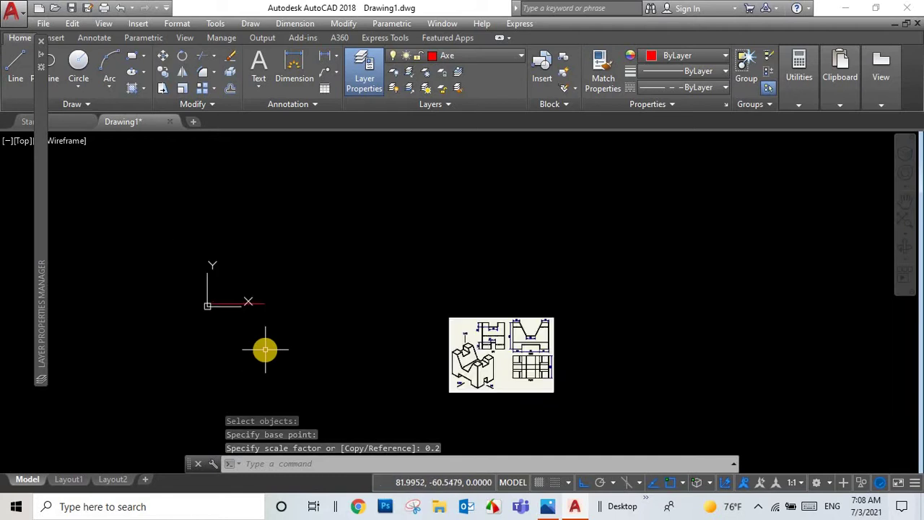
Move the shrunken reference image into place beside the axis
{"action": "type", "text": "m"}
{"action": "key", "text": "Return"}
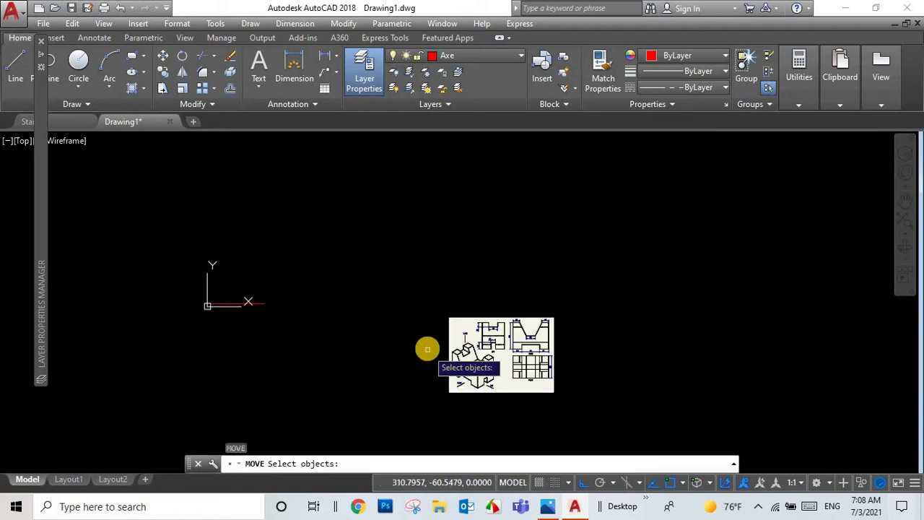
{"action": "scroll", "coordinate": [426, 349], "scroll_direction": "up", "scroll_amount": 2}
{"action": "left_click_drag", "start_coordinate": [438, 164], "coordinate": [796, 407]}
{"action": "key", "text": "Return"}
{"action": "left_click", "coordinate": [471, 371]}
{"action": "key", "text": "Escape"}
{"action": "scroll", "coordinate": [253, 217], "scroll_direction": "up", "scroll_amount": 2}
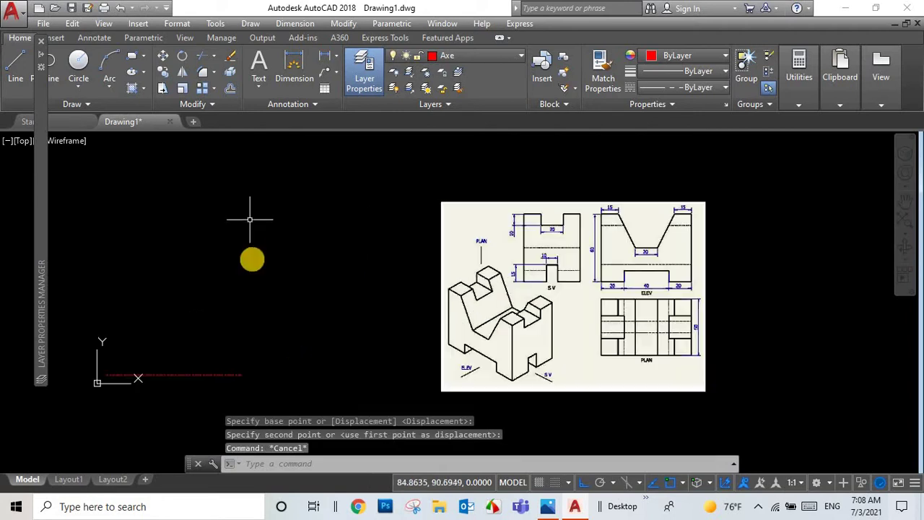
{"action": "left_click", "coordinate": [476, 57]}
Make elev the current layer
{"action": "left_click", "coordinate": [464, 117]}
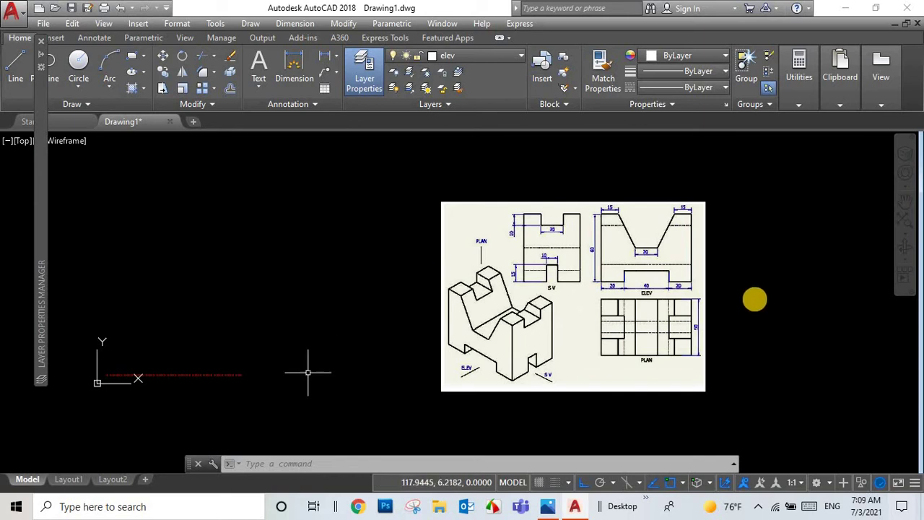
{"action": "scroll", "coordinate": [628, 285], "scroll_direction": "up", "scroll_amount": 2}
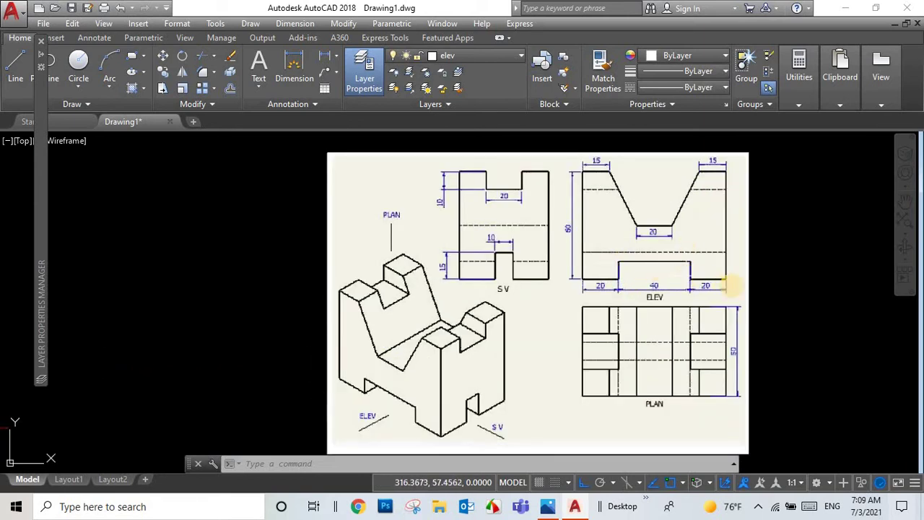
{"action": "scroll", "coordinate": [581, 196], "scroll_direction": "up", "scroll_amount": 3}
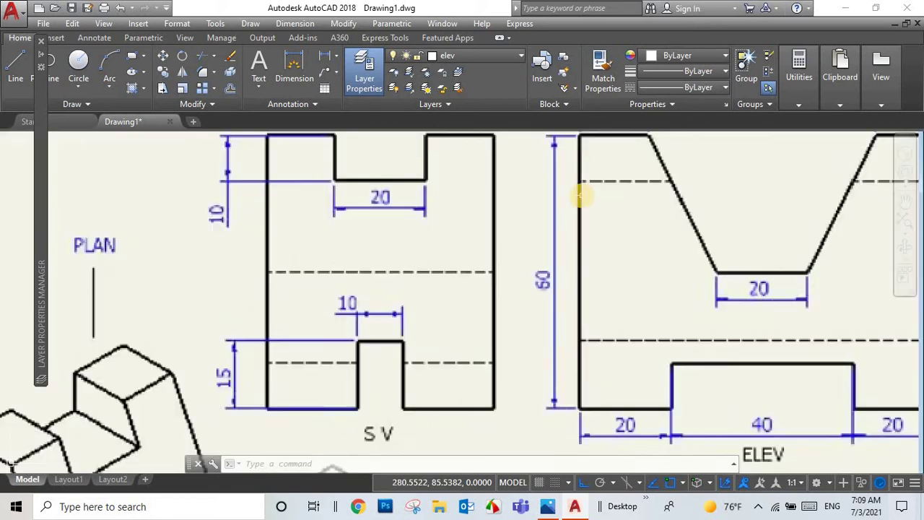
{"action": "scroll", "coordinate": [665, 190], "scroll_direction": "down", "scroll_amount": 3}
{"action": "scroll", "coordinate": [457, 295], "scroll_direction": "down", "scroll_amount": 2}
{"action": "scroll", "coordinate": [459, 299], "scroll_direction": "up", "scroll_amount": 2}
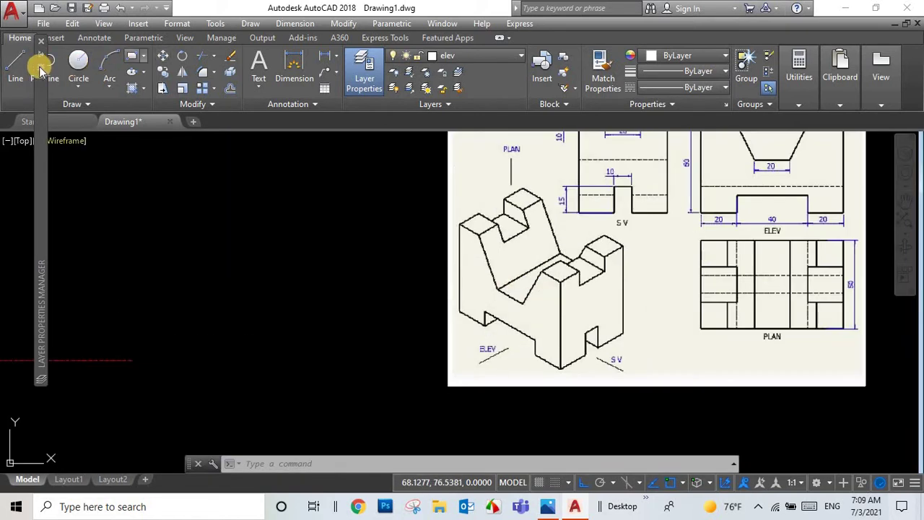
Draw the base with a 40-wide, 10-deep slot, the 60-high right side and 15-wide ledge
{"action": "left_click", "coordinate": [15, 62]}
{"action": "left_click", "coordinate": [132, 360]}
{"action": "type", "text": "20"}
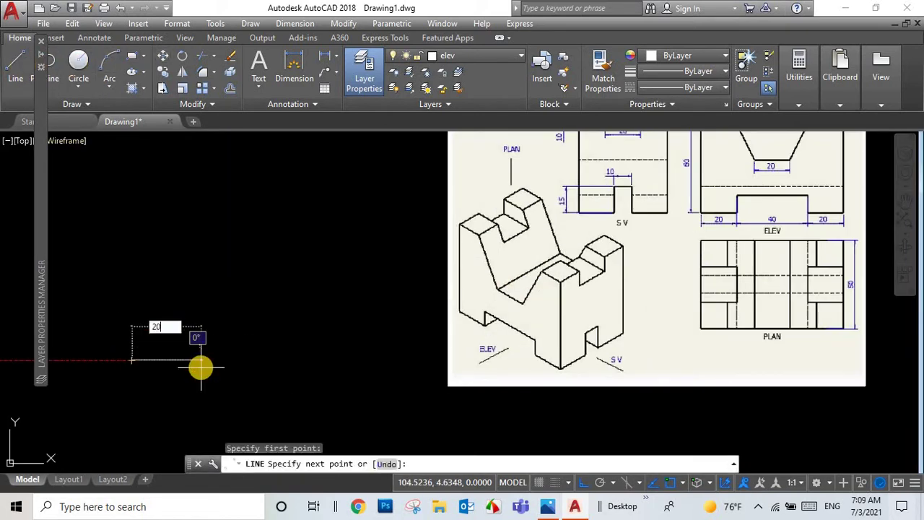
{"action": "key", "text": "Return"}
{"action": "type", "text": "10"}
{"action": "key", "text": "Return"}
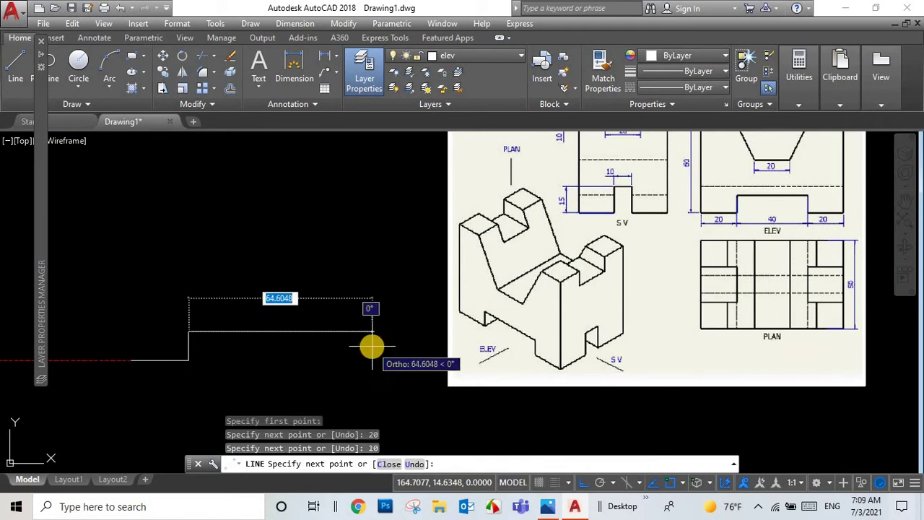
{"action": "type", "text": "40"}
{"action": "key", "text": "Return"}
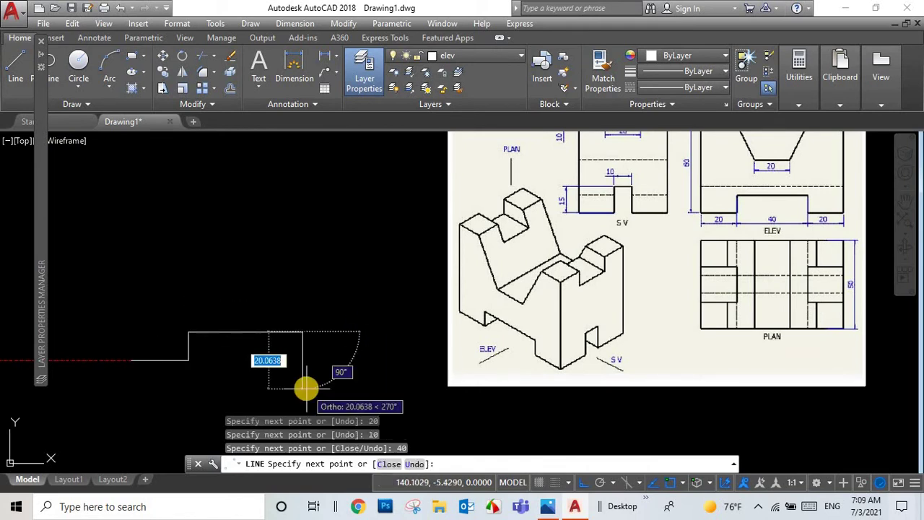
{"action": "key", "text": "Return"}
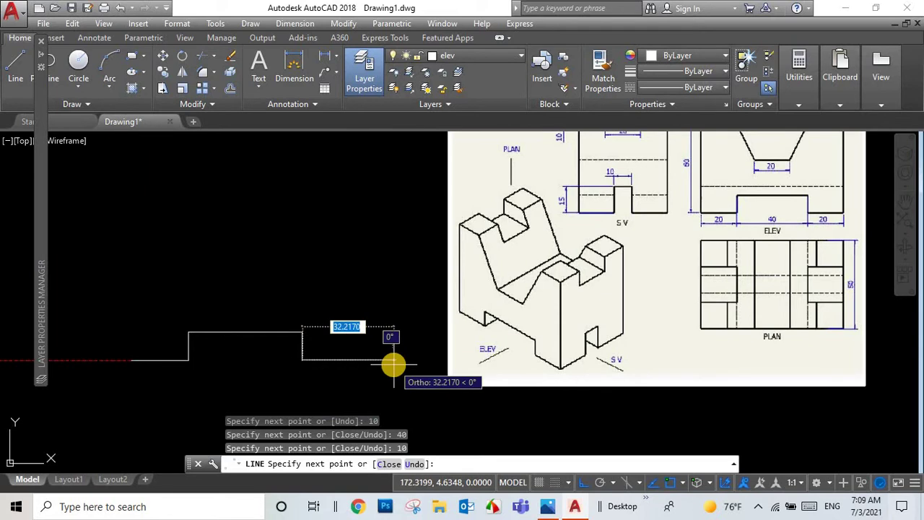
{"action": "type", "text": "20"}
{"action": "key", "text": "Return"}
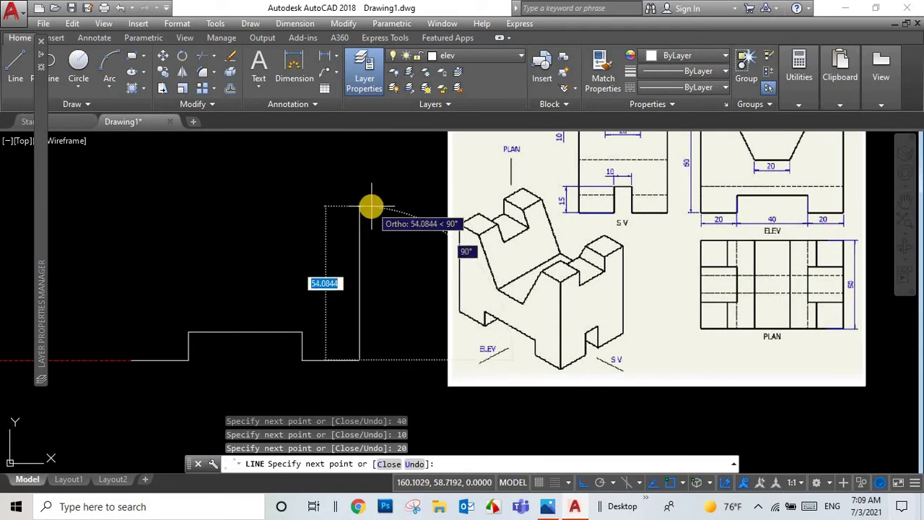
{"action": "type", "text": "60"}
{"action": "key", "text": "Return"}
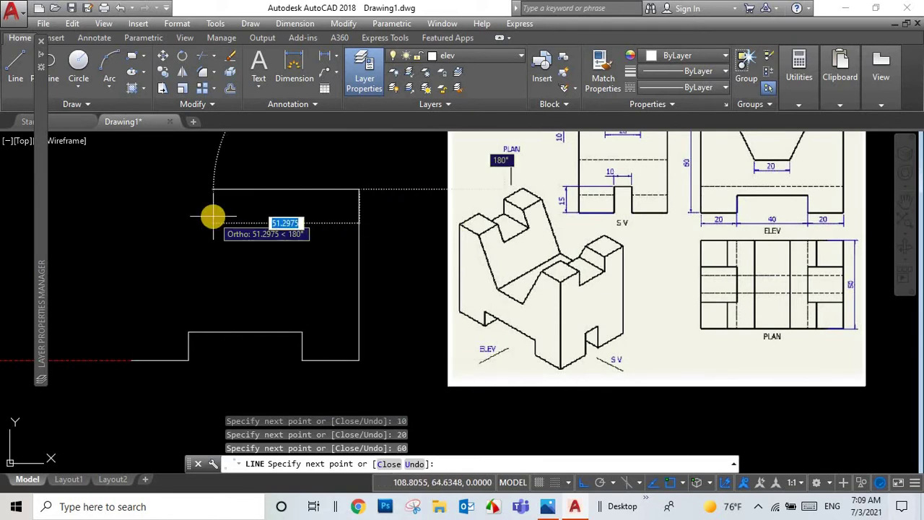
{"action": "type", "text": "15"}
{"action": "key", "text": "Return"}
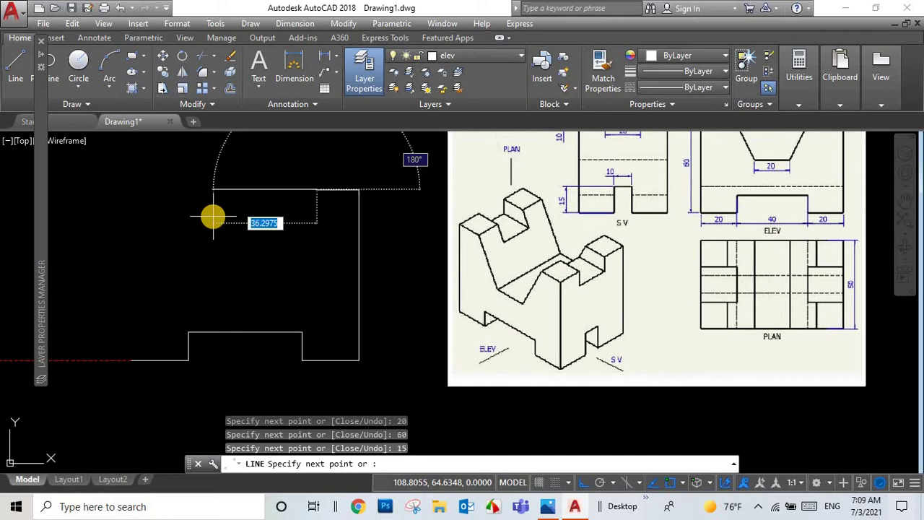
{"action": "key", "text": "Escape"}
Draw the 60-high left side with its 15-wide top ledge, then select the top line
{"action": "left_click", "coordinate": [16, 62]}
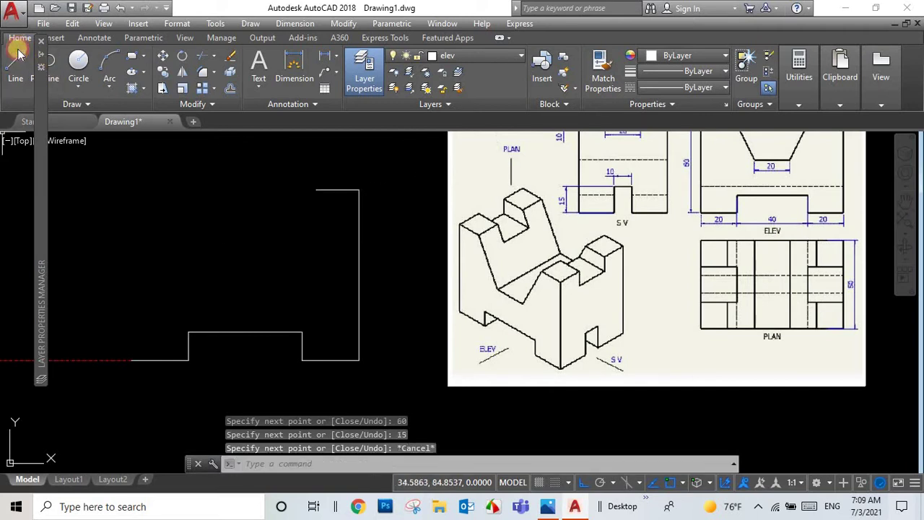
{"action": "left_click", "coordinate": [132, 360]}
{"action": "type", "text": "60"}
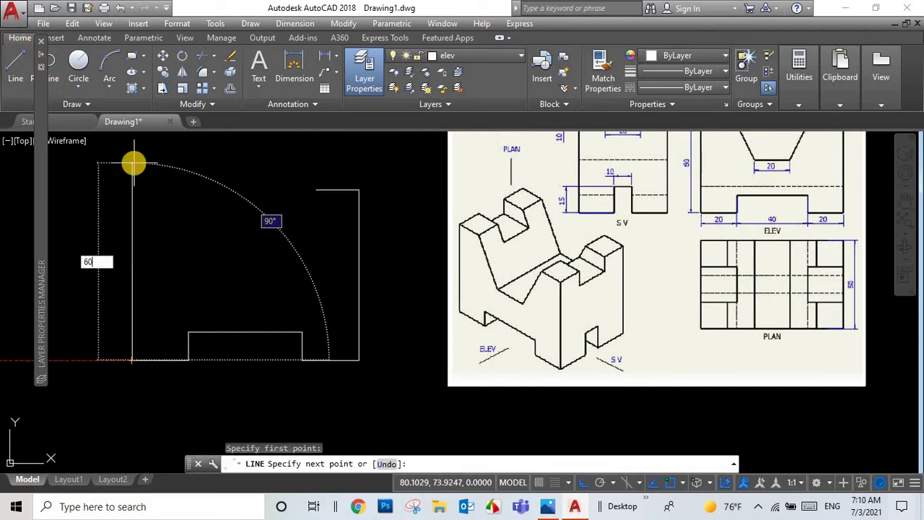
{"action": "key", "text": "Return"}
{"action": "type", "text": "15"}
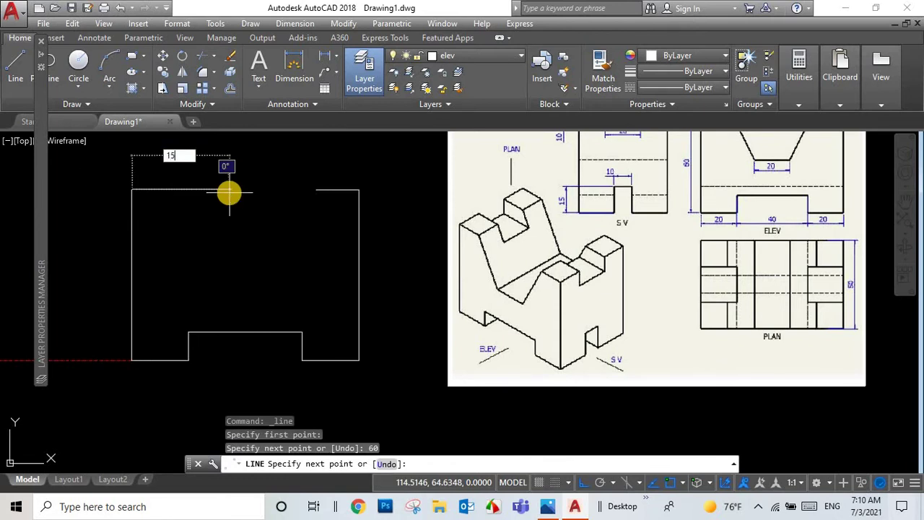
{"action": "key", "text": "Return"}
{"action": "key", "text": "Escape"}
{"action": "left_click", "coordinate": [322, 214]}
{"action": "left_click", "coordinate": [260, 134]}
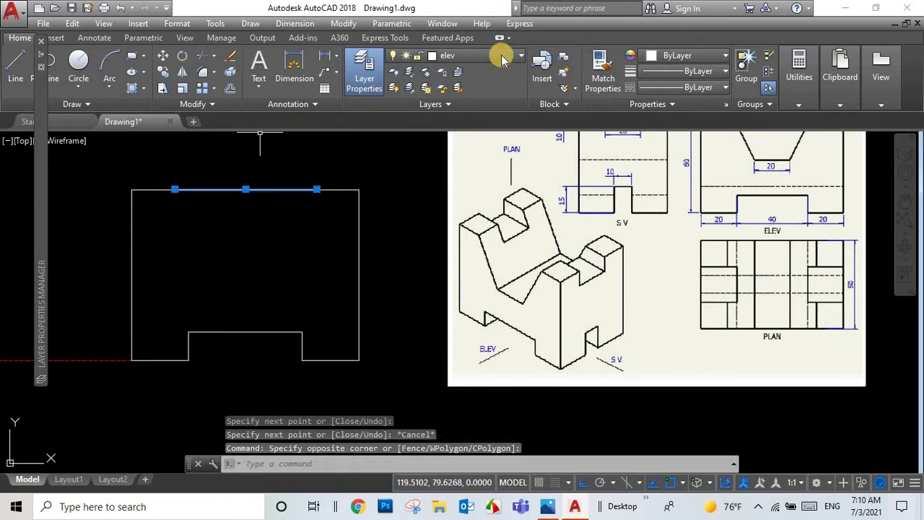
Color the top line magenta
{"action": "left_click", "coordinate": [685, 55]}
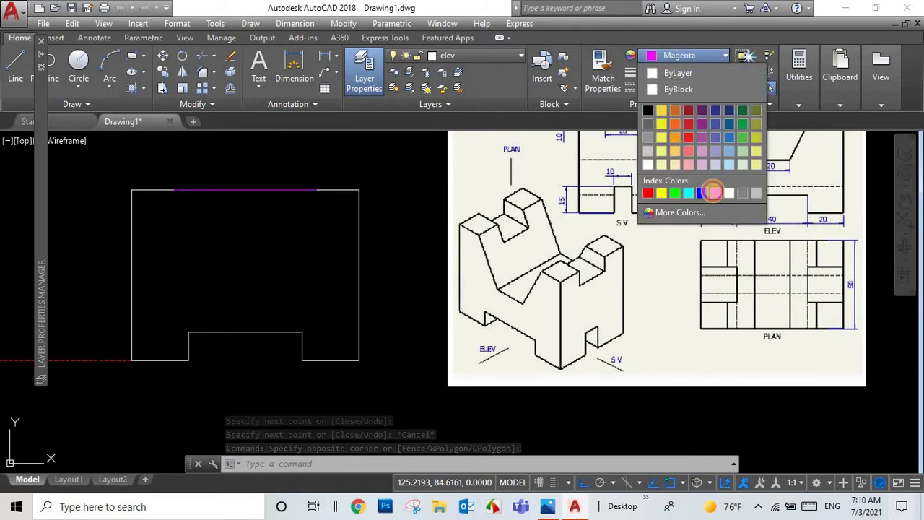
{"action": "left_click", "coordinate": [715, 193]}
{"action": "left_click", "coordinate": [440, 180]}
{"action": "key", "text": "Escape"}
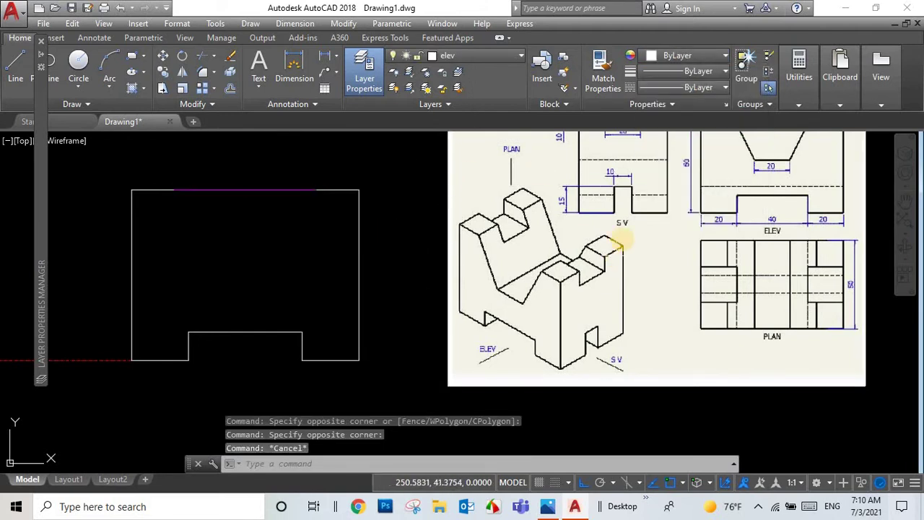
{"action": "scroll", "coordinate": [620, 243], "scroll_direction": "down", "scroll_amount": 2}
{"action": "scroll", "coordinate": [640, 187], "scroll_direction": "up", "scroll_amount": 2}
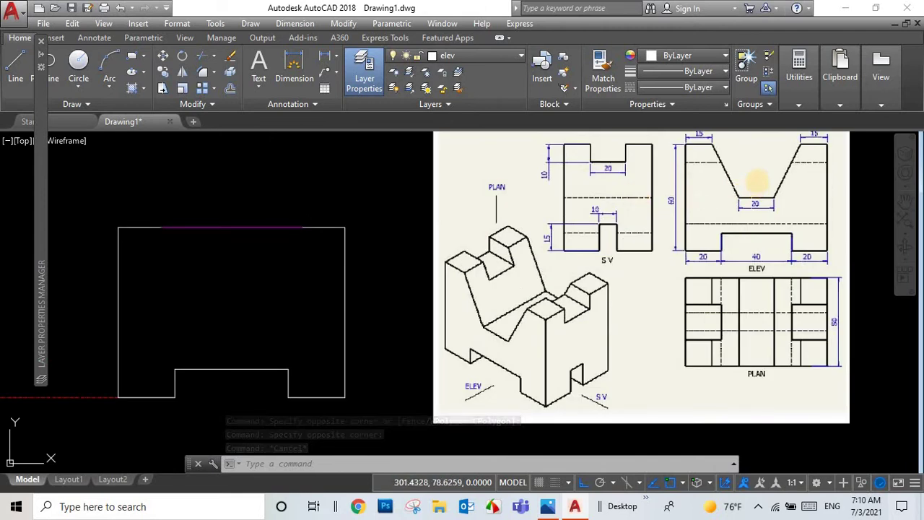
{"action": "scroll", "coordinate": [228, 218], "scroll_direction": "down", "scroll_amount": 2}
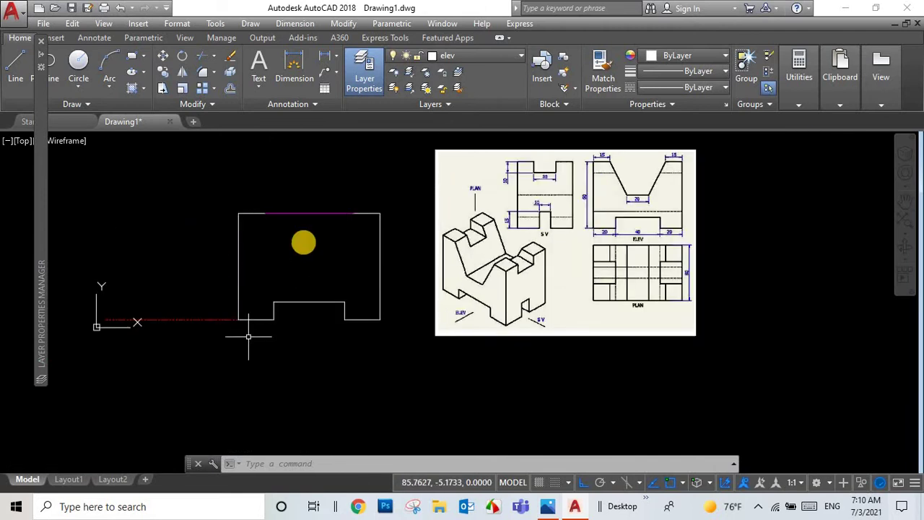
Offset the top magenta line 30 downward
{"action": "left_click", "coordinate": [229, 87]}
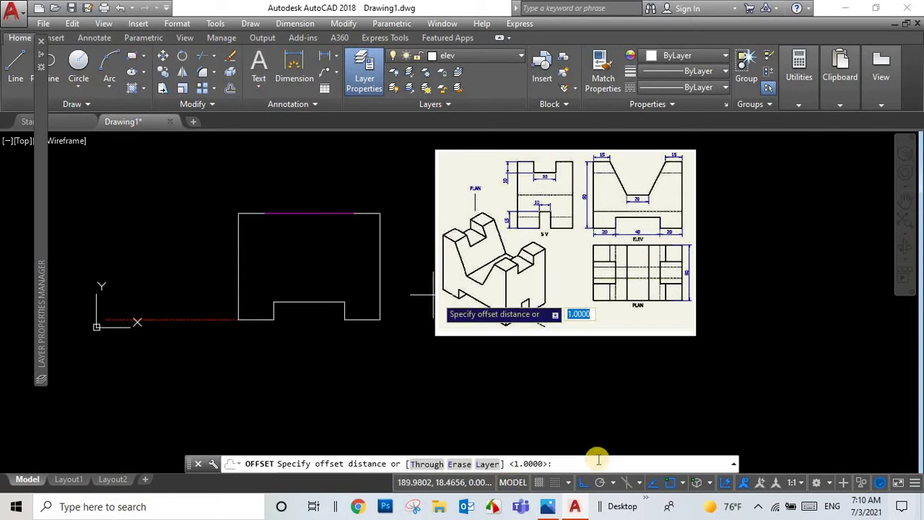
{"action": "type", "text": "30"}
{"action": "key", "text": "Return"}
{"action": "left_click", "coordinate": [309, 213]}
{"action": "left_click", "coordinate": [316, 248]}
{"action": "right_click", "coordinate": [315, 248]}
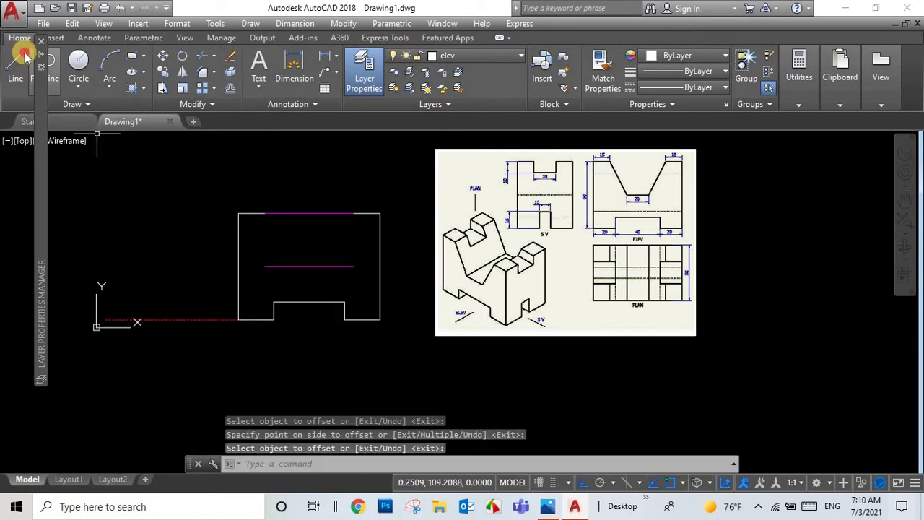
Draw a vertical centre line from the offset line's midpoint to the top edge
{"action": "left_click", "coordinate": [15, 65]}
{"action": "left_click", "coordinate": [309, 267]}
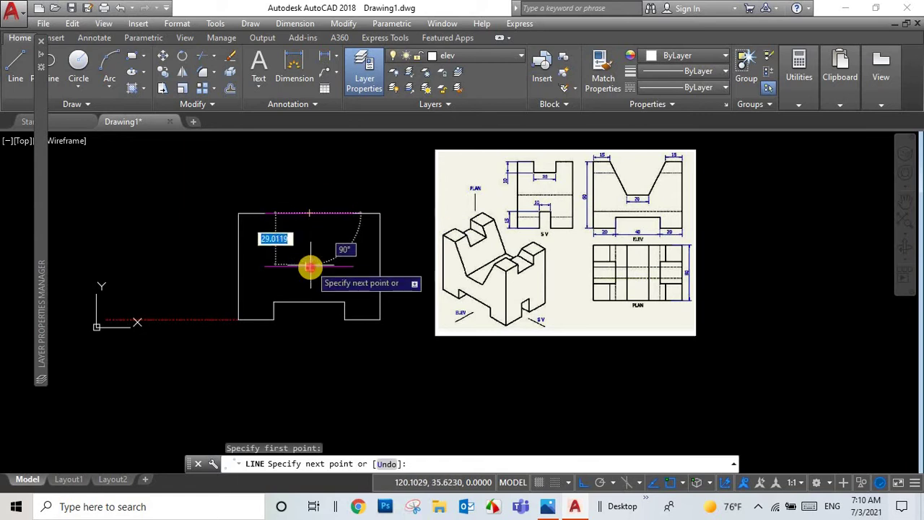
{"action": "key", "text": "Escape"}
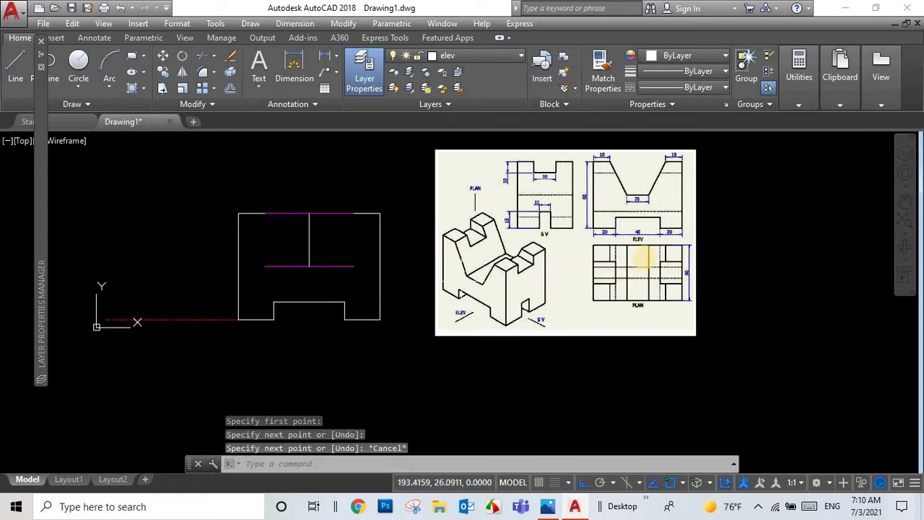
{"action": "scroll", "coordinate": [631, 199], "scroll_direction": "up", "scroll_amount": 2}
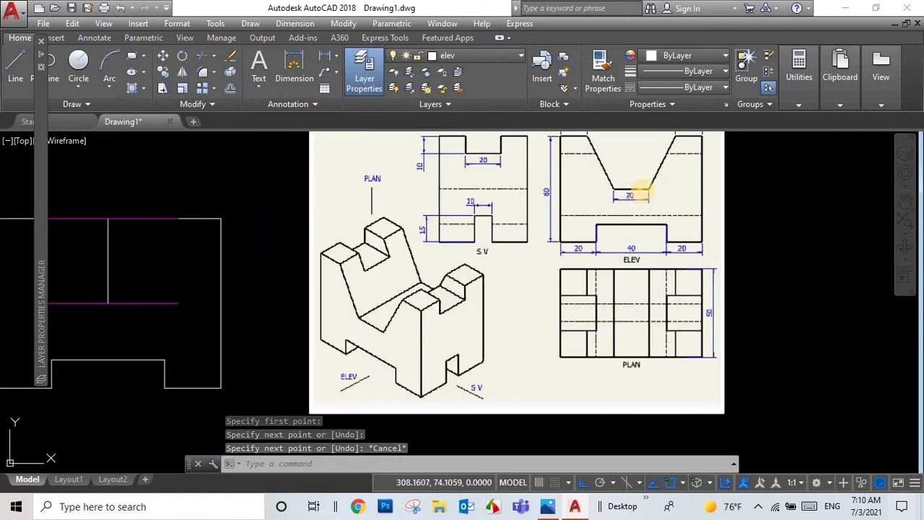
{"action": "scroll", "coordinate": [632, 193], "scroll_direction": "down", "scroll_amount": 2}
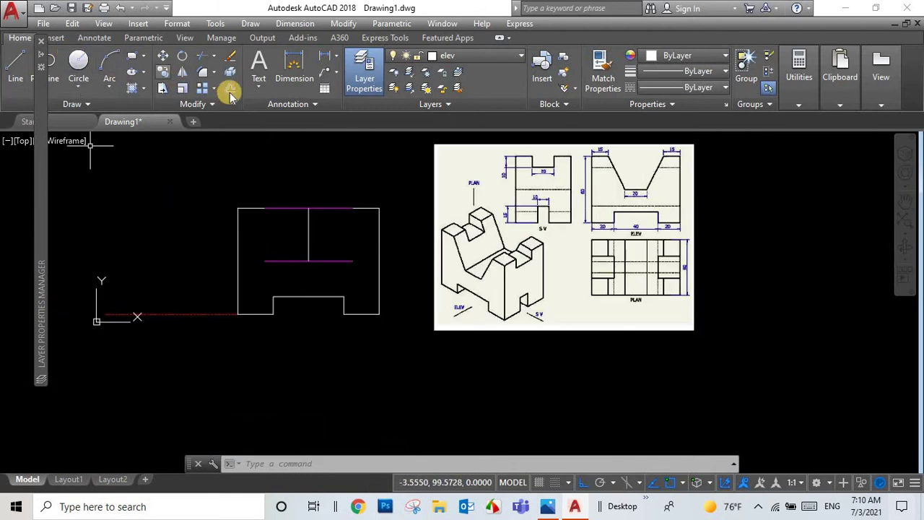
Offset the vertical centre line 10 to each side
{"action": "type", "text": "10"}
{"action": "key", "text": "Return"}
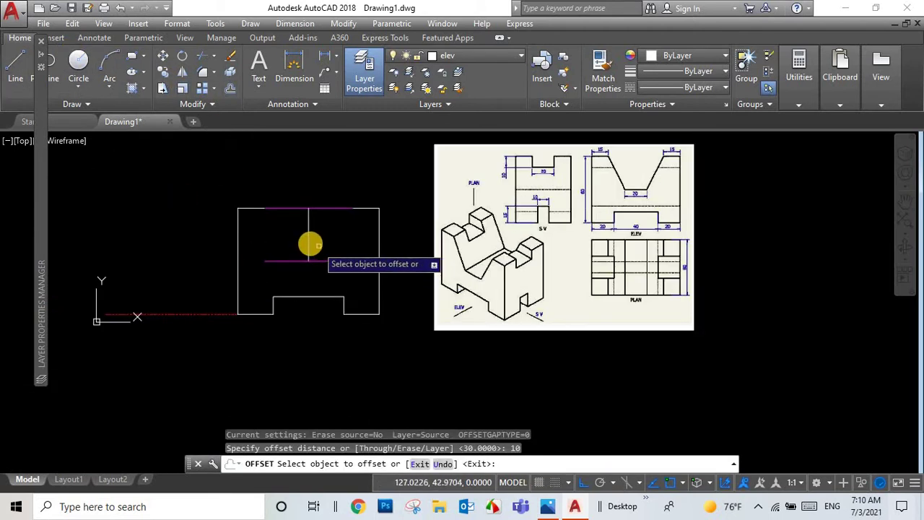
{"action": "left_click", "coordinate": [309, 243]}
{"action": "left_click", "coordinate": [296, 243]}
{"action": "left_click", "coordinate": [309, 243]}
{"action": "left_click", "coordinate": [373, 250]}
{"action": "right_click", "coordinate": [374, 249]}
{"action": "left_click", "coordinate": [378, 254]}
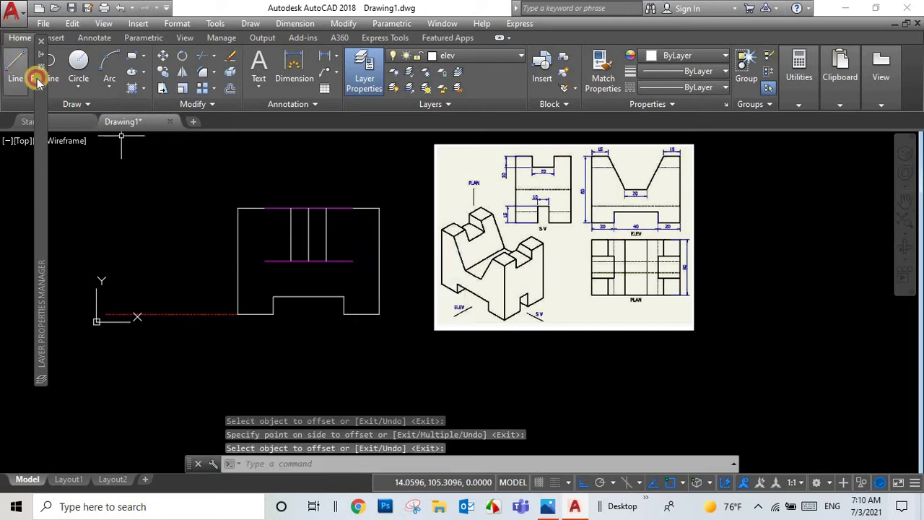
Draw the sloping V-groove side from the top line's end to the groove bottom corner
{"action": "left_click", "coordinate": [21, 68]}
{"action": "left_click", "coordinate": [353, 208]}
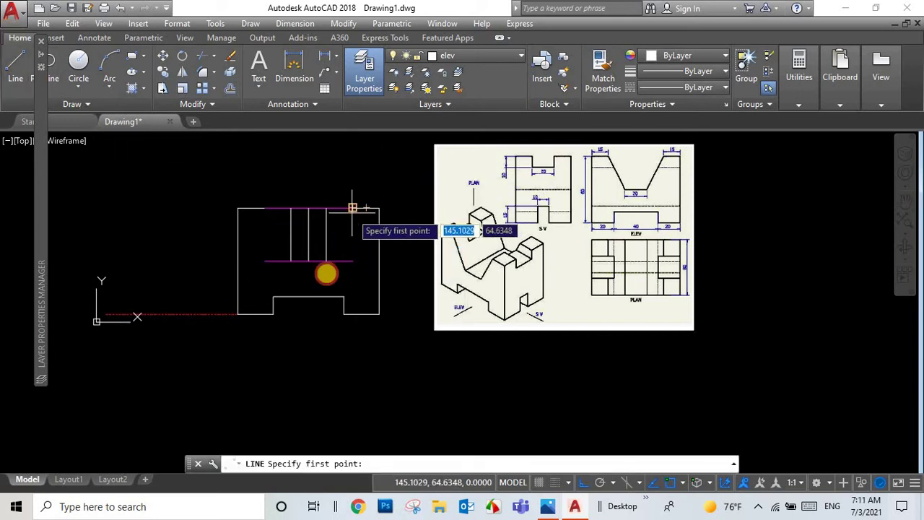
{"action": "left_click", "coordinate": [326, 260]}
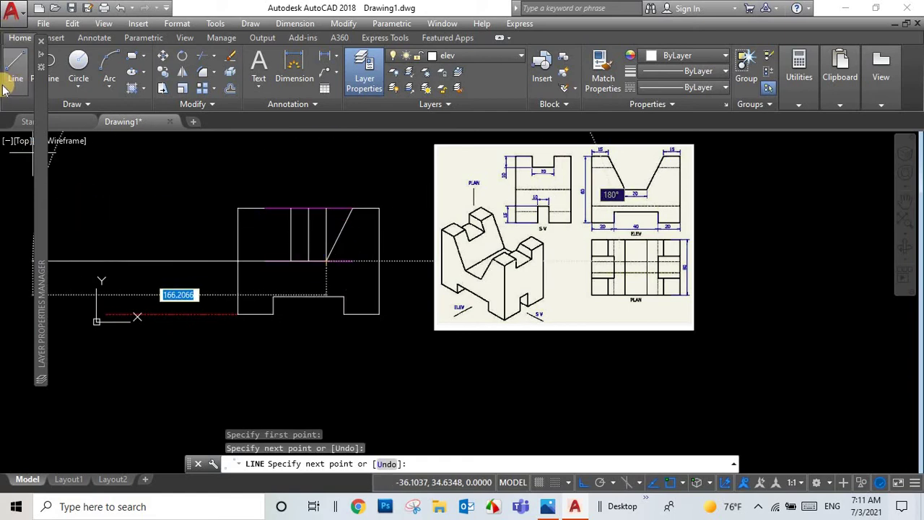
{"action": "scroll", "coordinate": [206, 208], "scroll_direction": "up", "scroll_amount": 4}
{"action": "key", "text": "Escape"}
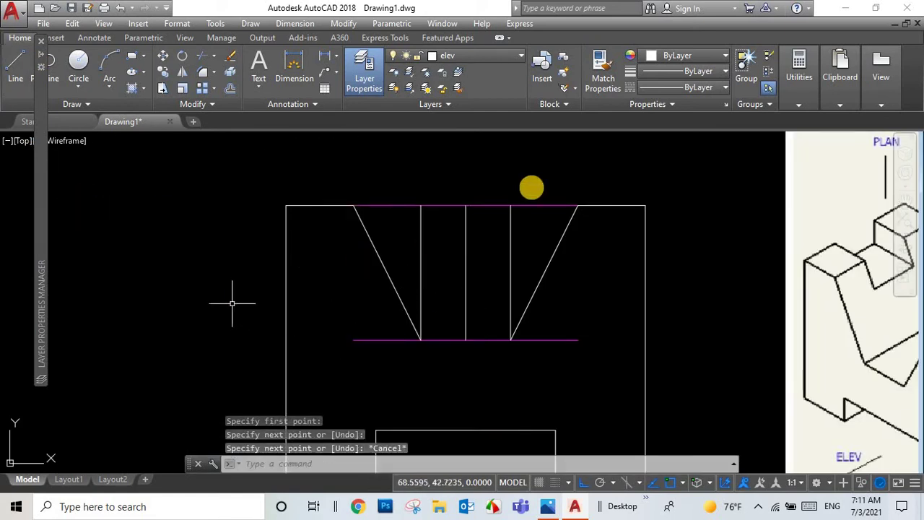
Crossing-select the top construction line and three verticals, then delete them
{"action": "left_click", "coordinate": [542, 178]}
{"action": "left_click", "coordinate": [544, 169]}
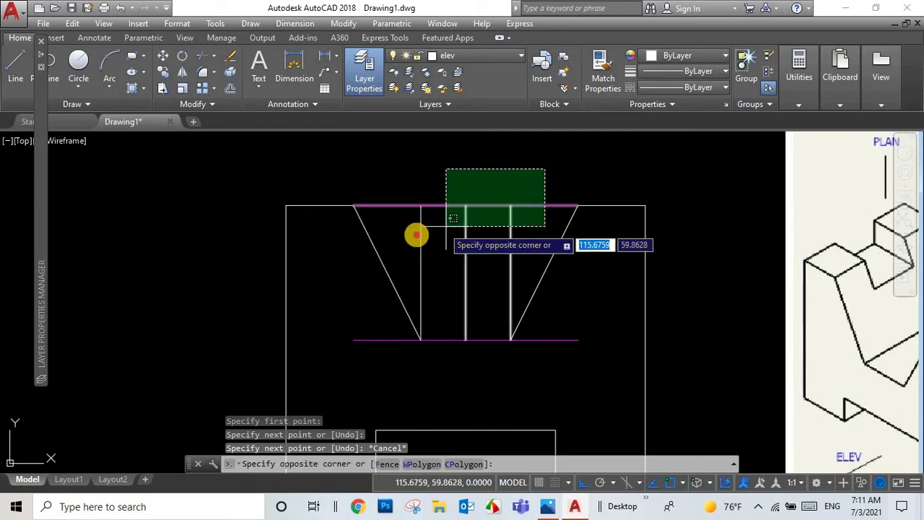
{"action": "left_click", "coordinate": [415, 234]}
{"action": "key", "text": "Delete"}
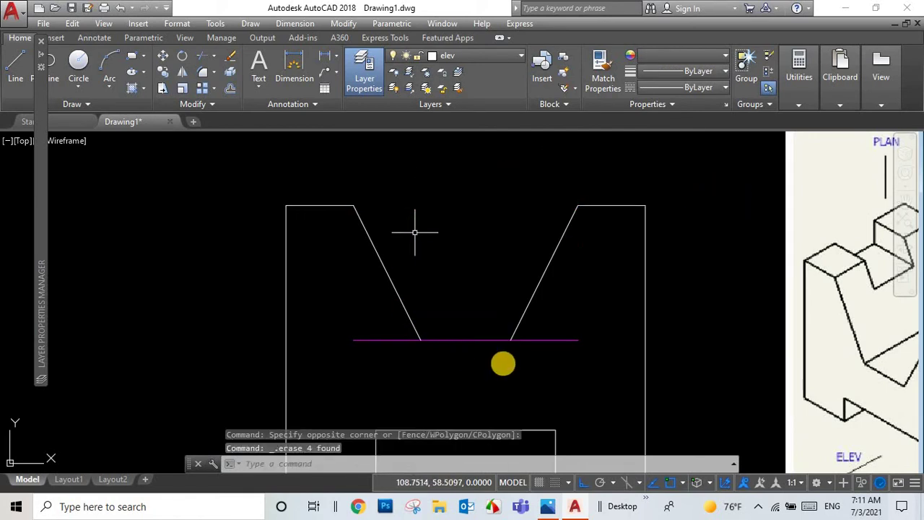
Grip-stretch the groove bottom line's ends to the sloping sides and set its colour to ByLayer
{"action": "left_click", "coordinate": [553, 341]}
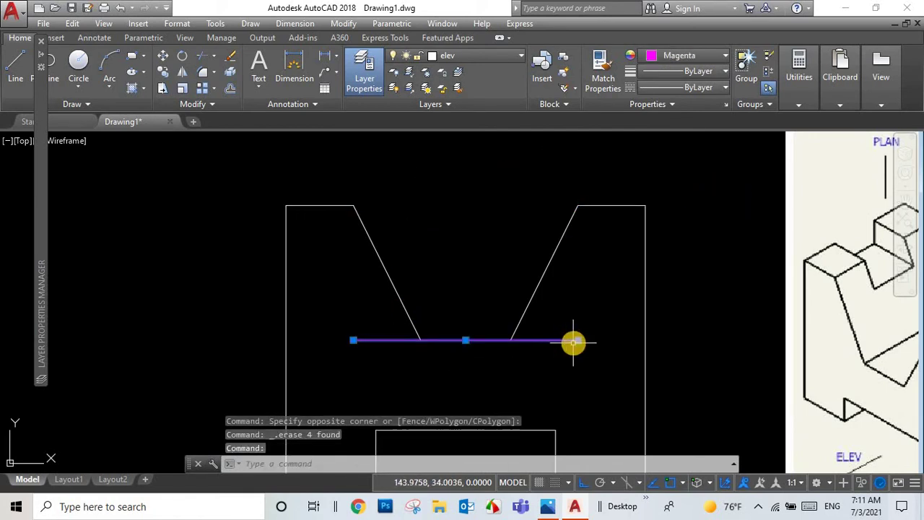
{"action": "left_click", "coordinate": [575, 341]}
{"action": "left_click", "coordinate": [511, 340]}
{"action": "left_click", "coordinate": [353, 340]}
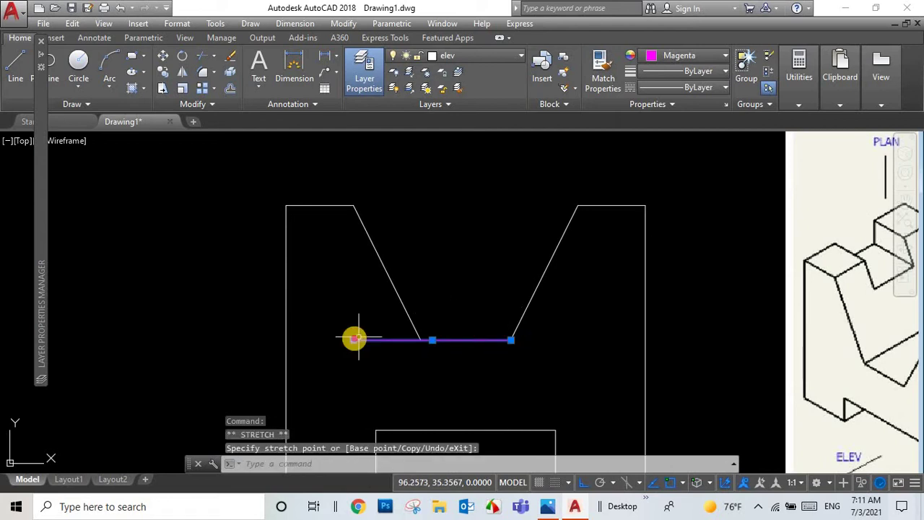
{"action": "left_click", "coordinate": [421, 340]}
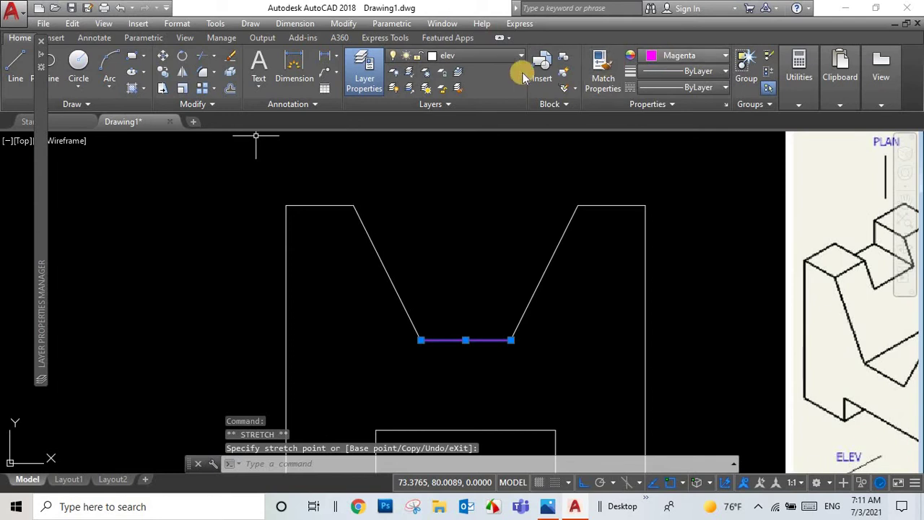
{"action": "left_click", "coordinate": [679, 56]}
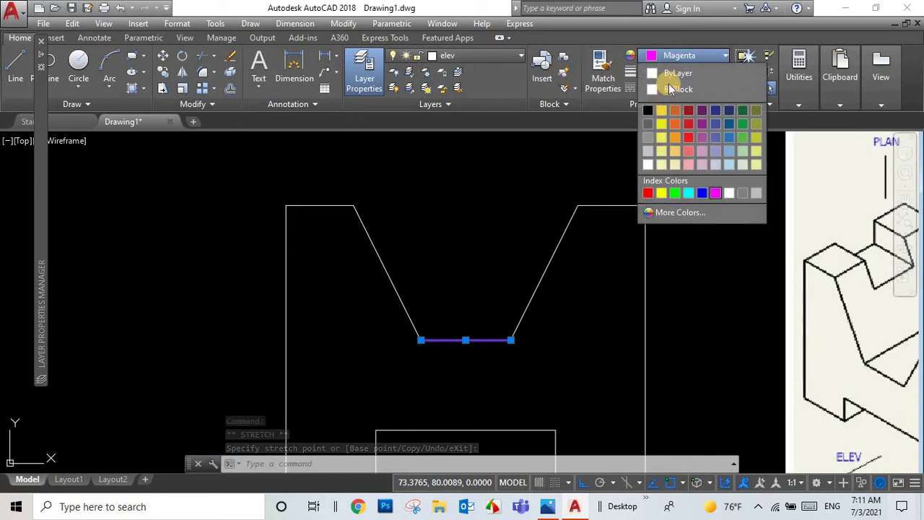
{"action": "left_click", "coordinate": [670, 75]}
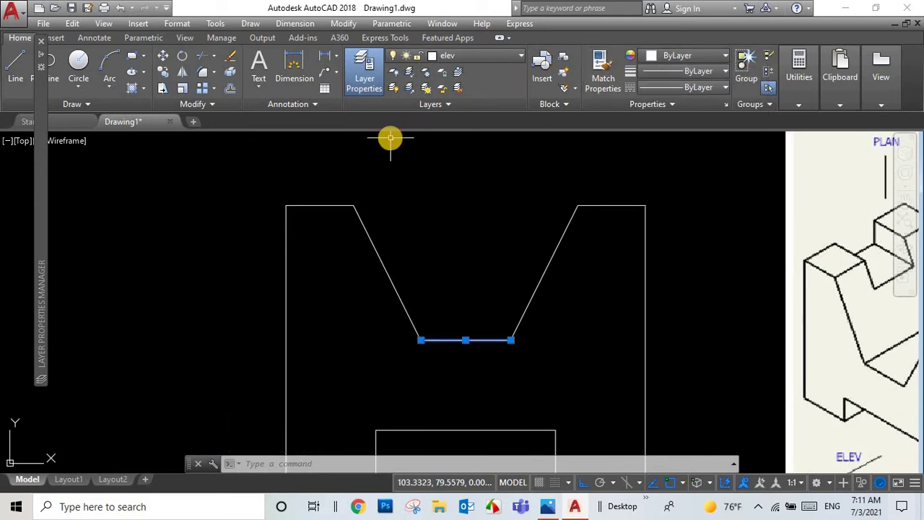
{"action": "key", "text": "Escape"}
Zoom the V-block profile to fit, enable the ViewCube, and switch to SW Isometric
{"action": "scroll", "coordinate": [451, 191], "scroll_direction": "down", "scroll_amount": 4}
{"action": "scroll", "coordinate": [496, 264], "scroll_direction": "up", "scroll_amount": 2}
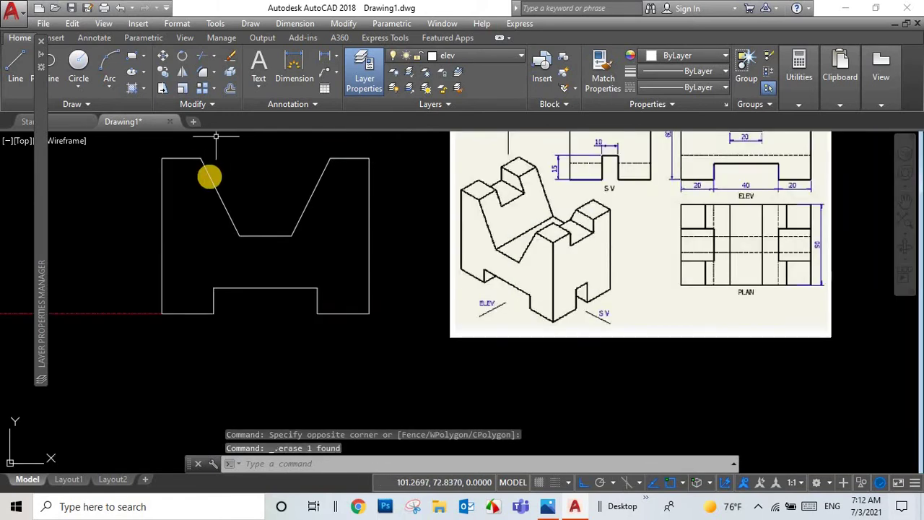
{"action": "scroll", "coordinate": [209, 175], "scroll_direction": "down", "scroll_amount": 4}
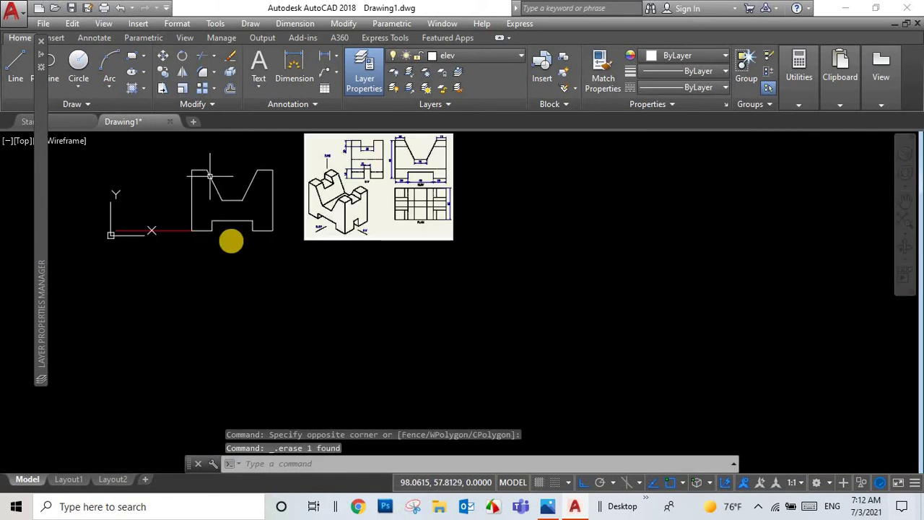
{"action": "scroll", "coordinate": [229, 239], "scroll_direction": "up", "scroll_amount": 2}
{"action": "scroll", "coordinate": [229, 238], "scroll_direction": "down", "scroll_amount": 2}
{"action": "scroll", "coordinate": [161, 183], "scroll_direction": "up", "scroll_amount": 2}
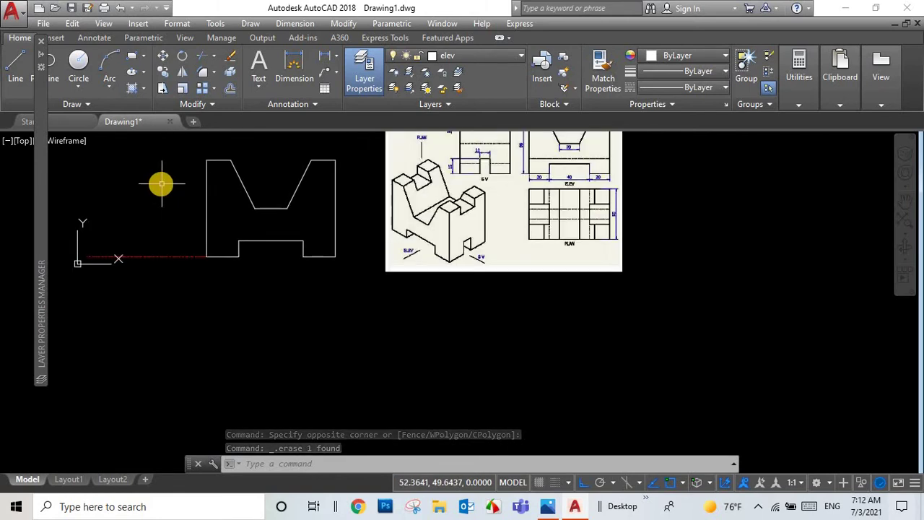
{"action": "scroll", "coordinate": [161, 183], "scroll_direction": "down", "scroll_amount": 2}
{"action": "scroll", "coordinate": [153, 149], "scroll_direction": "up", "scroll_amount": 2}
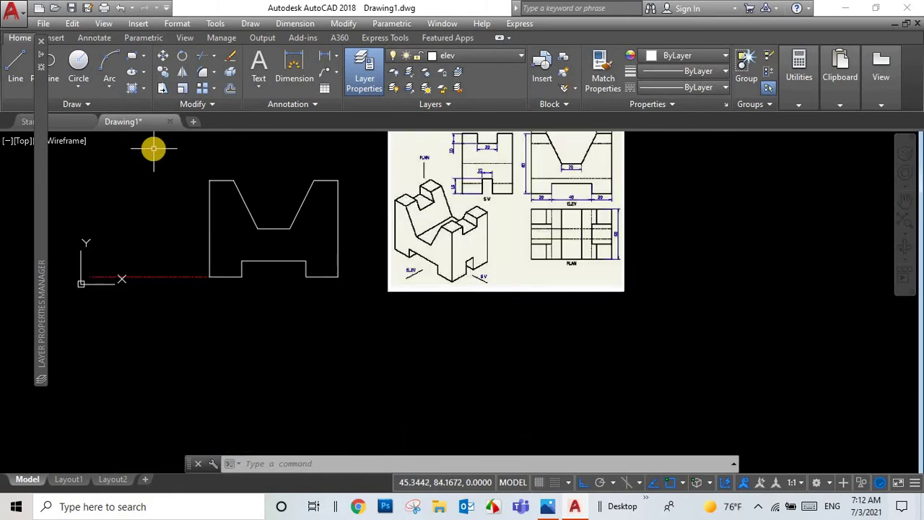
{"action": "left_click", "coordinate": [907, 160]}
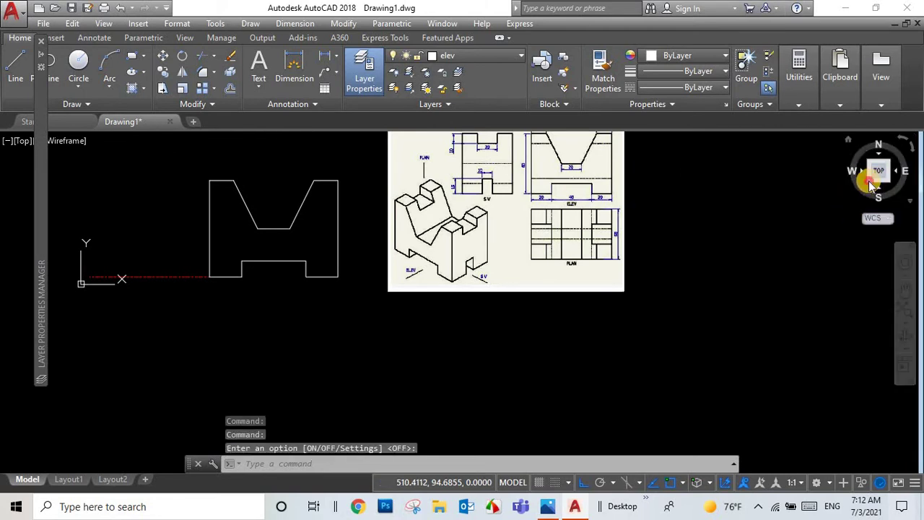
{"action": "left_click", "coordinate": [870, 186]}
{"action": "scroll", "coordinate": [415, 358], "scroll_direction": "up", "scroll_amount": 3}
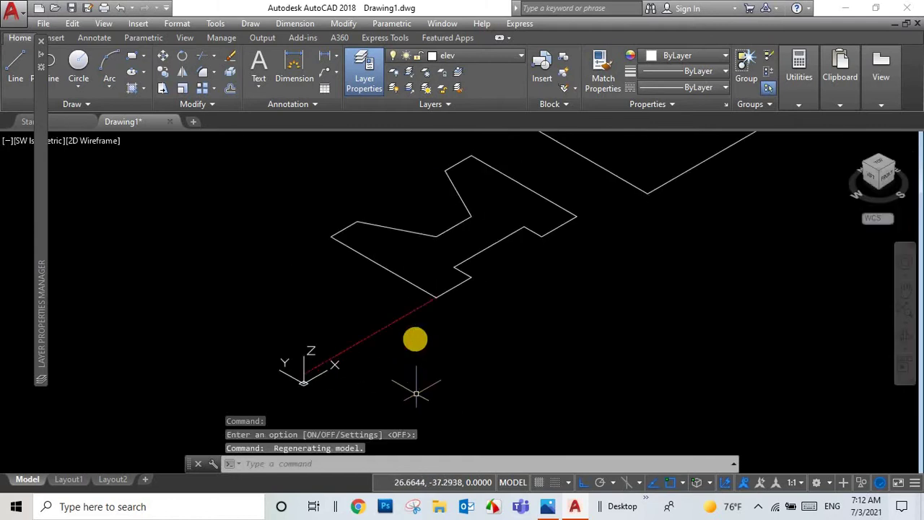
{"action": "scroll", "coordinate": [415, 339], "scroll_direction": "down", "scroll_amount": 2}
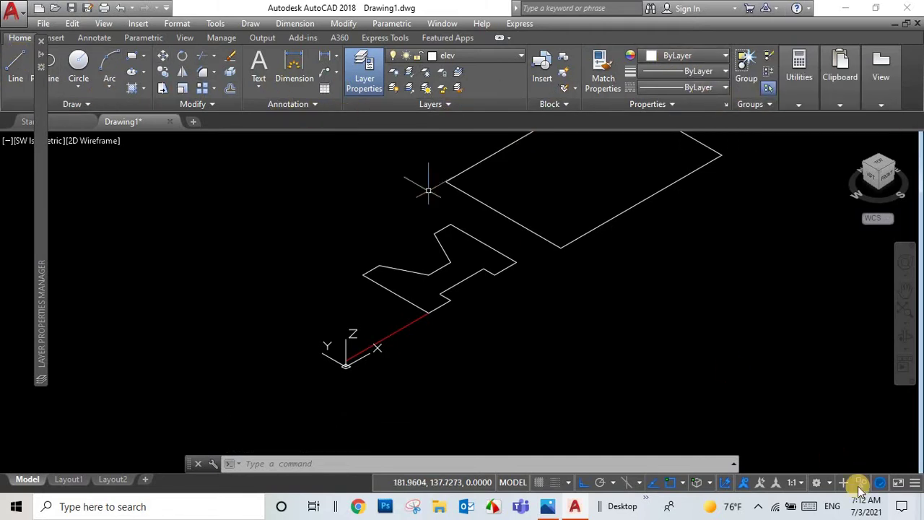
{"action": "left_click", "coordinate": [816, 484]}
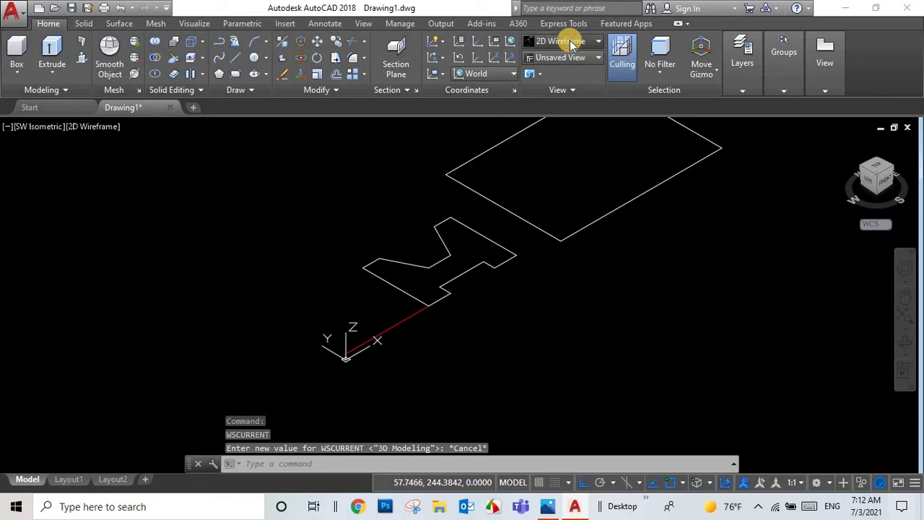
{"action": "left_click", "coordinate": [569, 41]}
{"action": "left_click", "coordinate": [605, 78]}
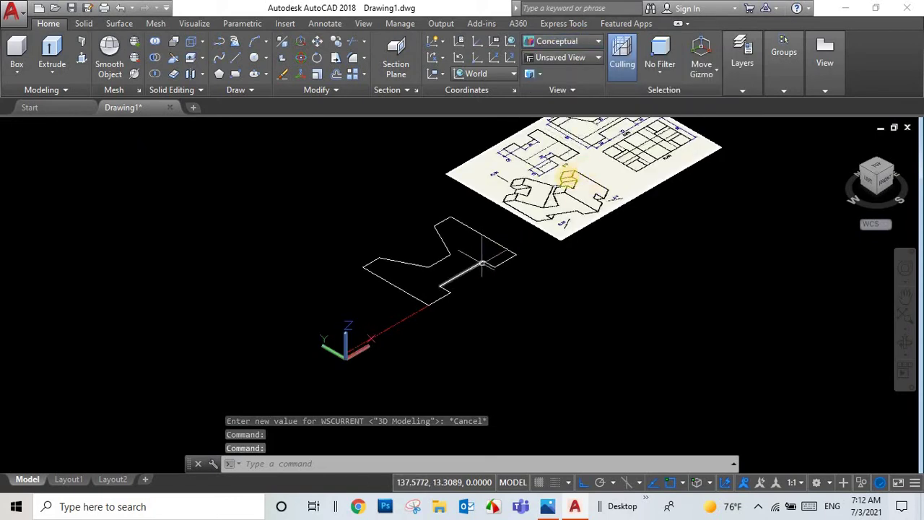
{"action": "scroll", "coordinate": [549, 206], "scroll_direction": "up", "scroll_amount": 2}
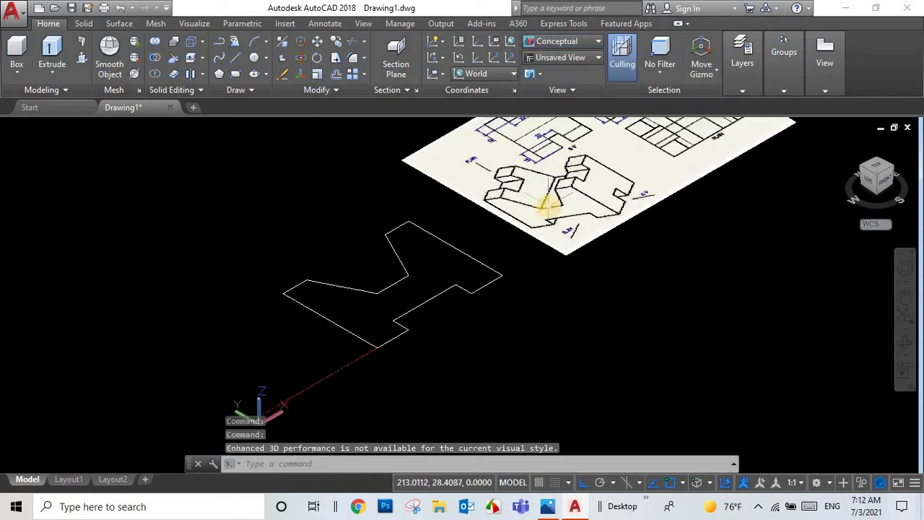
{"action": "scroll", "coordinate": [548, 206], "scroll_direction": "up", "scroll_amount": 2}
{"action": "scroll", "coordinate": [548, 205], "scroll_direction": "down", "scroll_amount": 4}
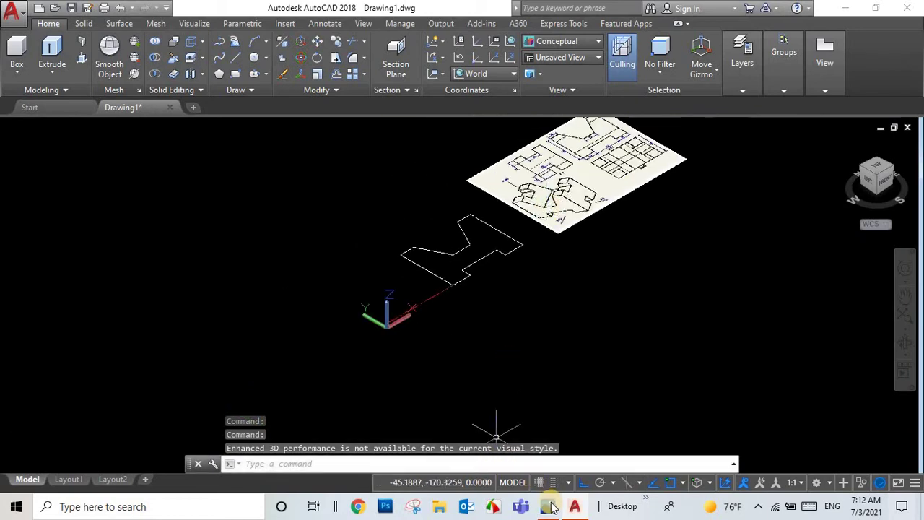
{"action": "left_click", "coordinate": [548, 506]}
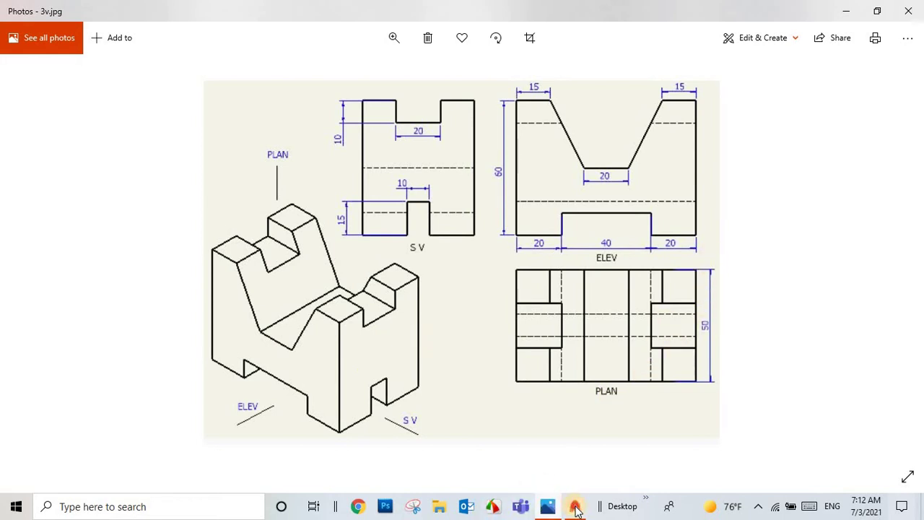
{"action": "key", "text": "alt+Tab"}
{"action": "scroll", "coordinate": [470, 233], "scroll_direction": "up", "scroll_amount": 3}
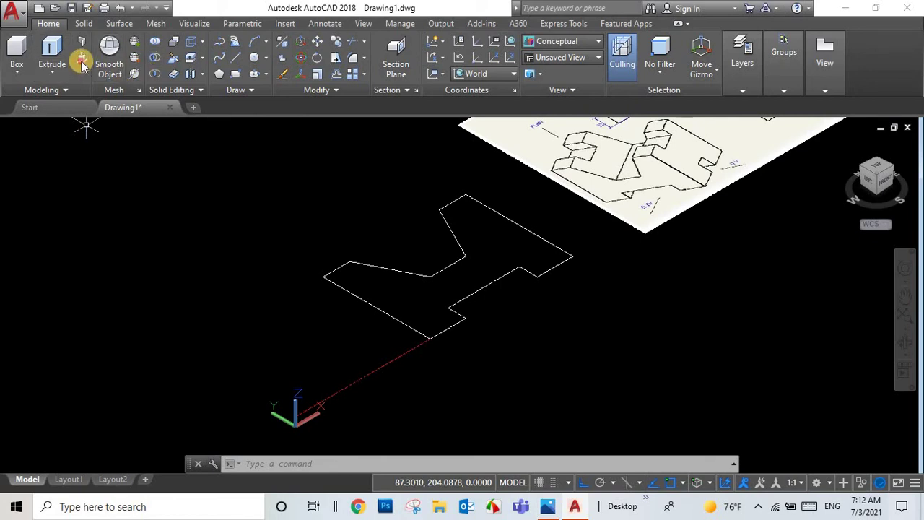
Press-pull the enclosed V-block profile 50 units into a solid body
{"action": "key", "text": "ctrl+shift+e"}
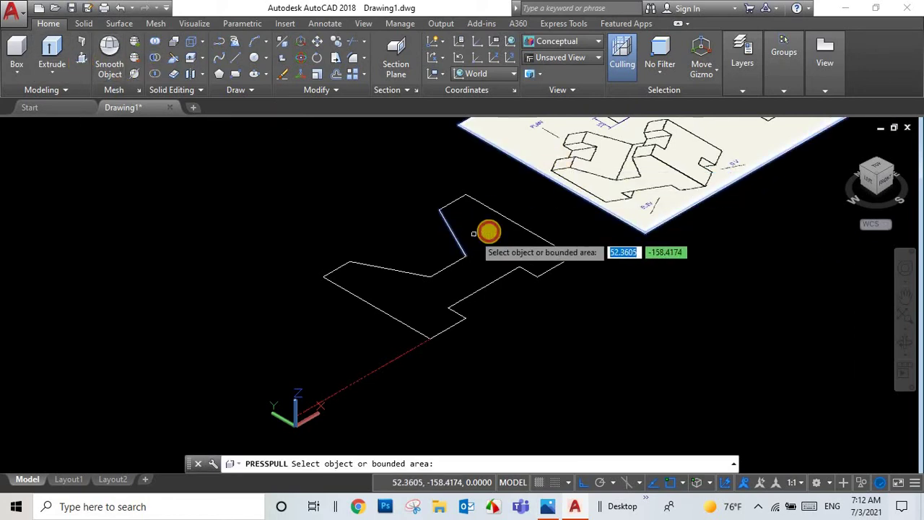
{"action": "left_click", "coordinate": [486, 230]}
{"action": "type", "text": "50"}
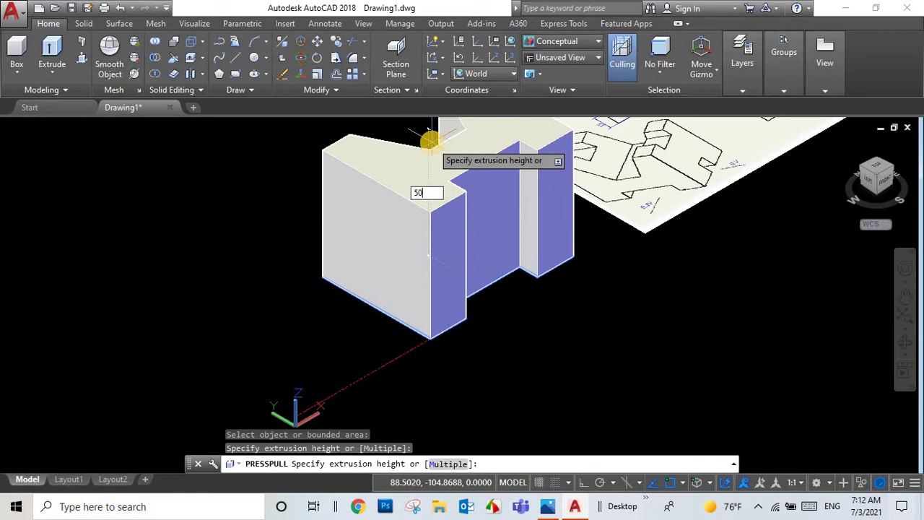
{"action": "key", "text": "Return"}
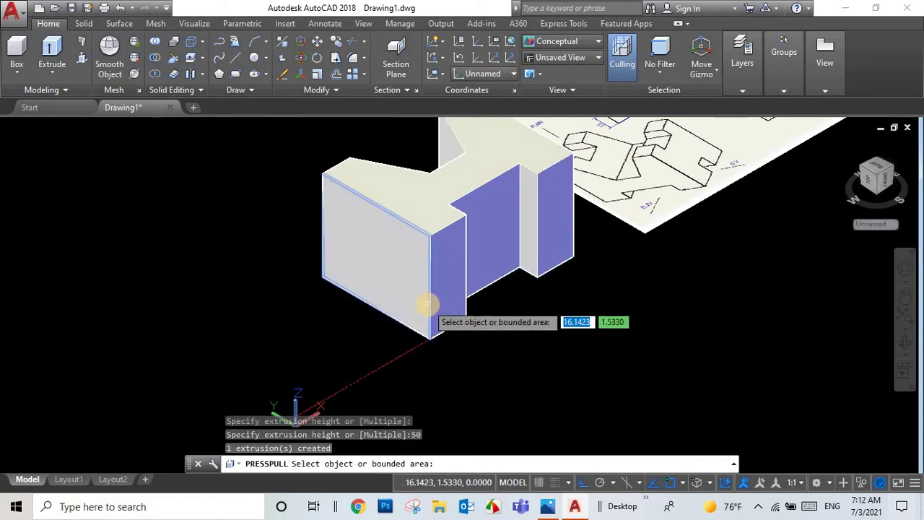
{"action": "scroll", "coordinate": [428, 292], "scroll_direction": "down", "scroll_amount": 4}
{"action": "scroll", "coordinate": [428, 289], "scroll_direction": "up", "scroll_amount": 2}
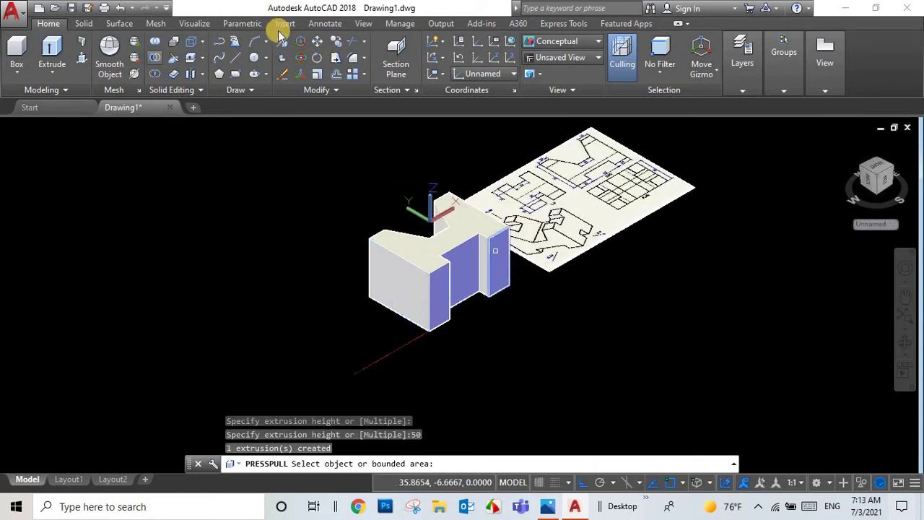
3D-rotate the V-block solid 90° about a picked axis to stand it upright
{"action": "left_click", "coordinate": [468, 330]}
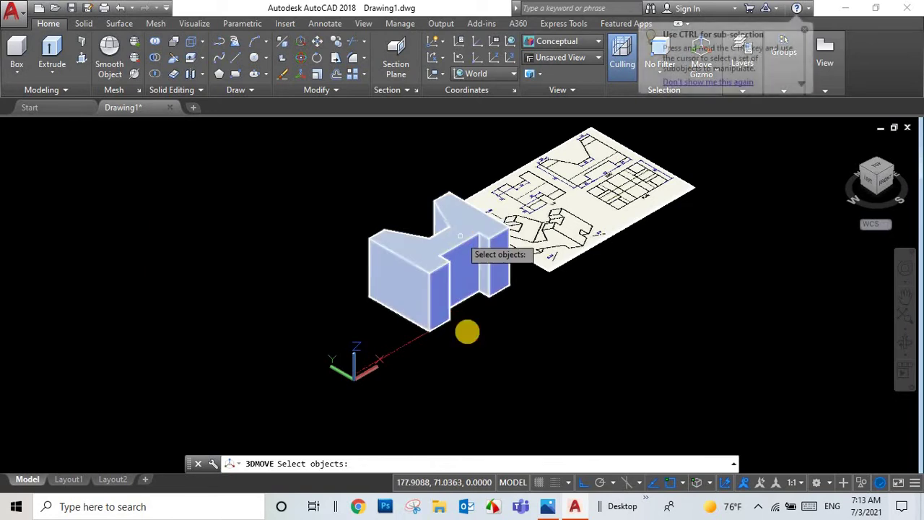
{"action": "key", "text": "Return"}
{"action": "key", "text": "Escape"}
{"action": "left_click", "coordinate": [300, 59]}
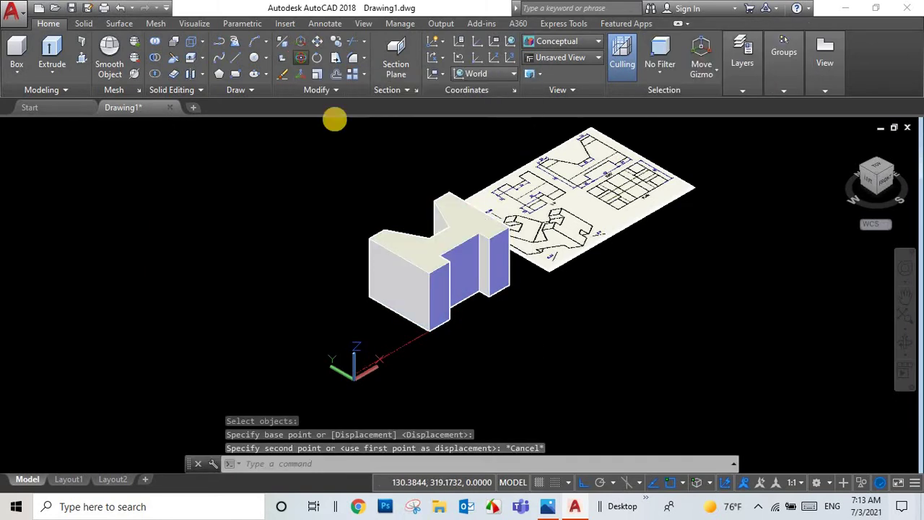
{"action": "left_click", "coordinate": [408, 250]}
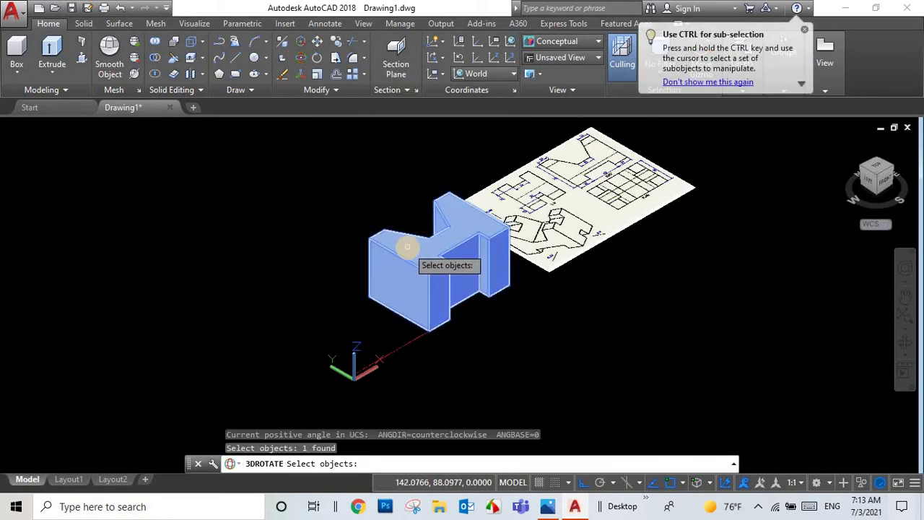
{"action": "key", "text": "Return"}
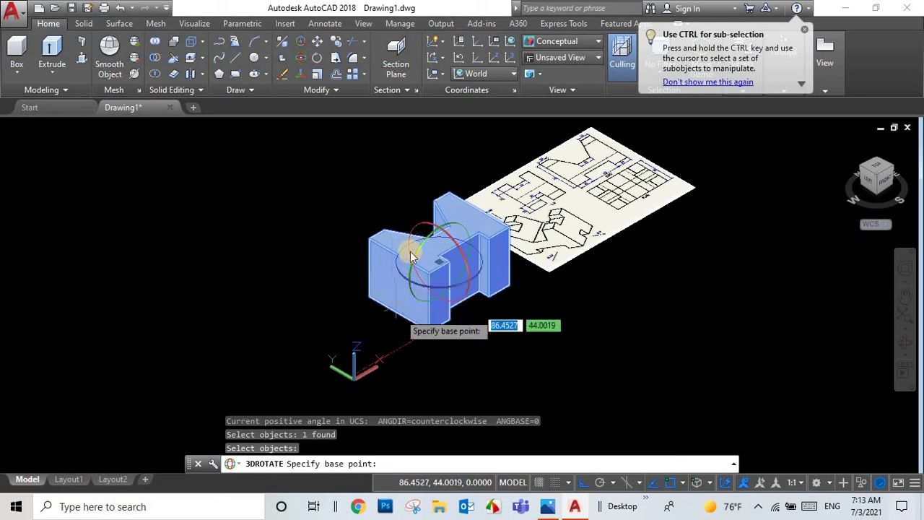
{"action": "left_click", "coordinate": [427, 273]}
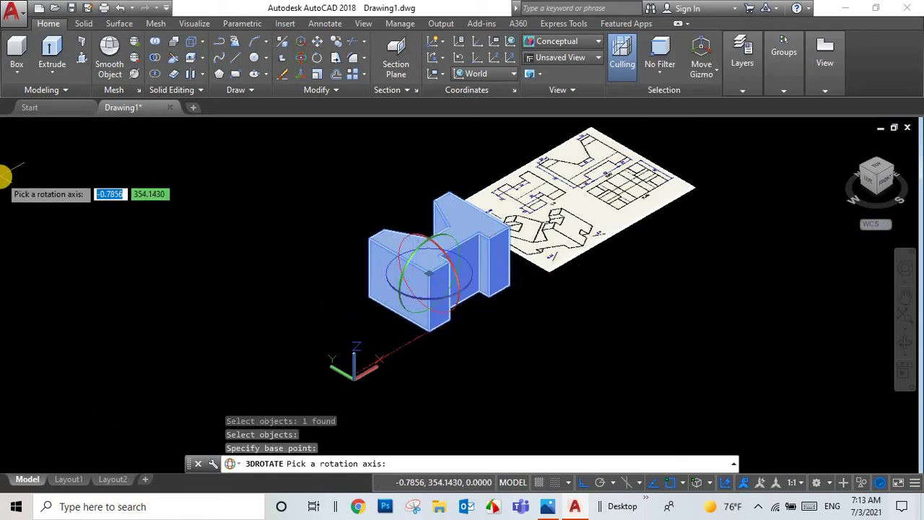
{"action": "left_click", "coordinate": [452, 268]}
{"action": "type", "text": "90"}
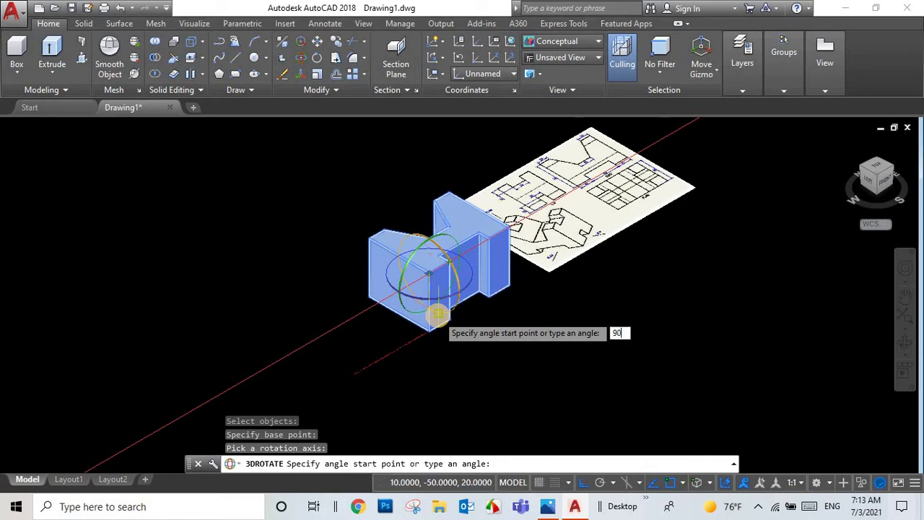
{"action": "key", "text": "Return"}
{"action": "scroll", "coordinate": [433, 270], "scroll_direction": "up", "scroll_amount": 1}
{"action": "scroll", "coordinate": [429, 265], "scroll_direction": "up", "scroll_amount": 1}
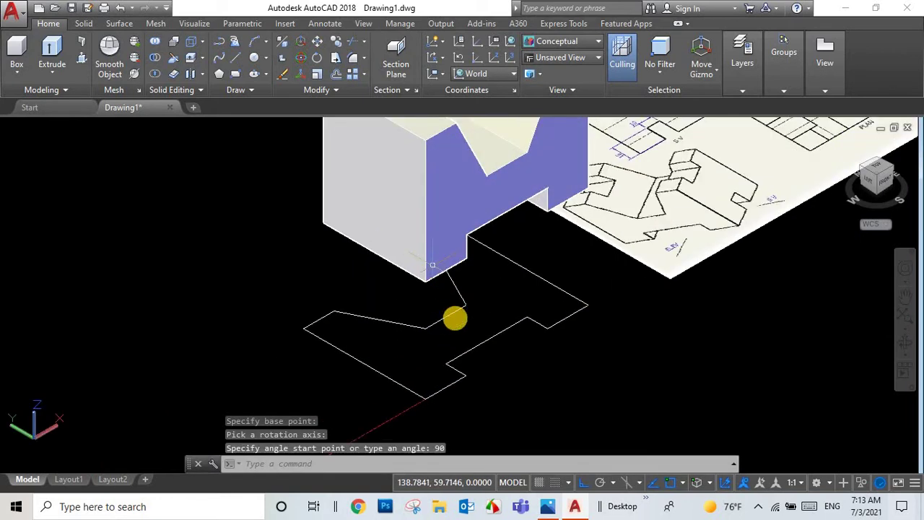
{"action": "scroll", "coordinate": [454, 316], "scroll_direction": "down", "scroll_amount": 3}
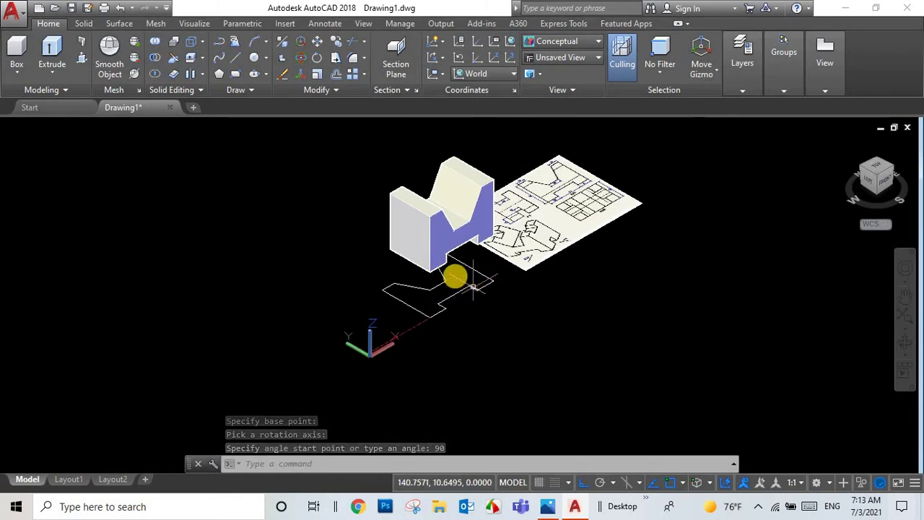
Use MOVE to shift the V-block solid off to the lower right
{"action": "type", "text": "m"}
{"action": "key", "text": "Return"}
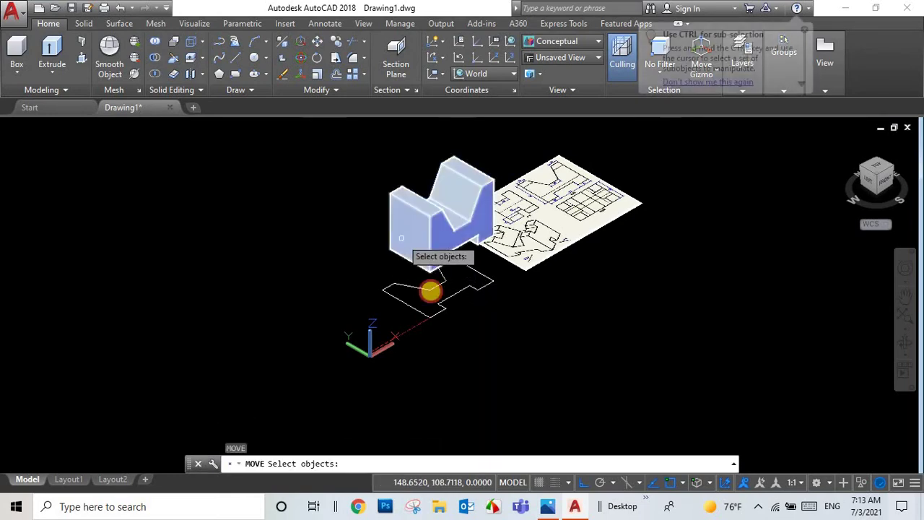
{"action": "left_click", "coordinate": [427, 264]}
{"action": "key", "text": "Return"}
{"action": "left_click", "coordinate": [441, 307]}
{"action": "key", "text": "Return"}
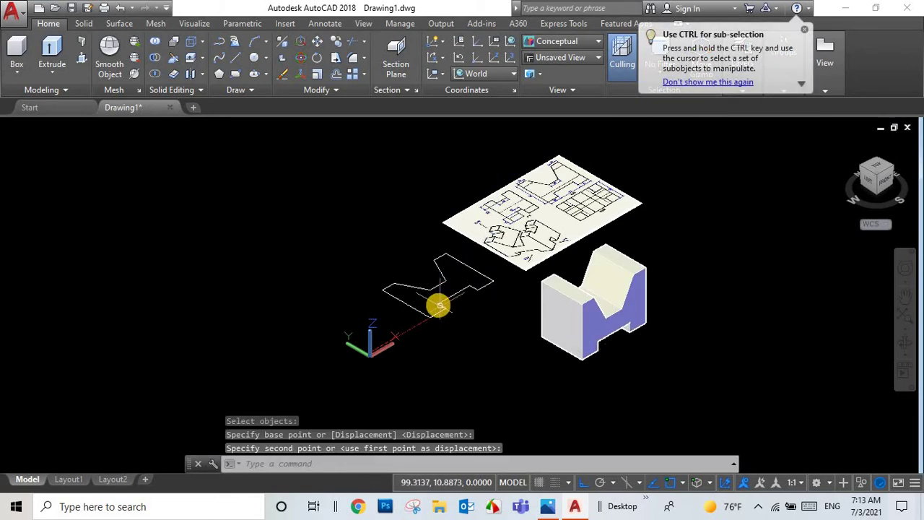
{"action": "key", "text": "Escape"}
Window-select and delete the leftover profile outline, then bring up the reference drawing
{"action": "scroll", "coordinate": [664, 347], "scroll_direction": "down", "scroll_amount": 1}
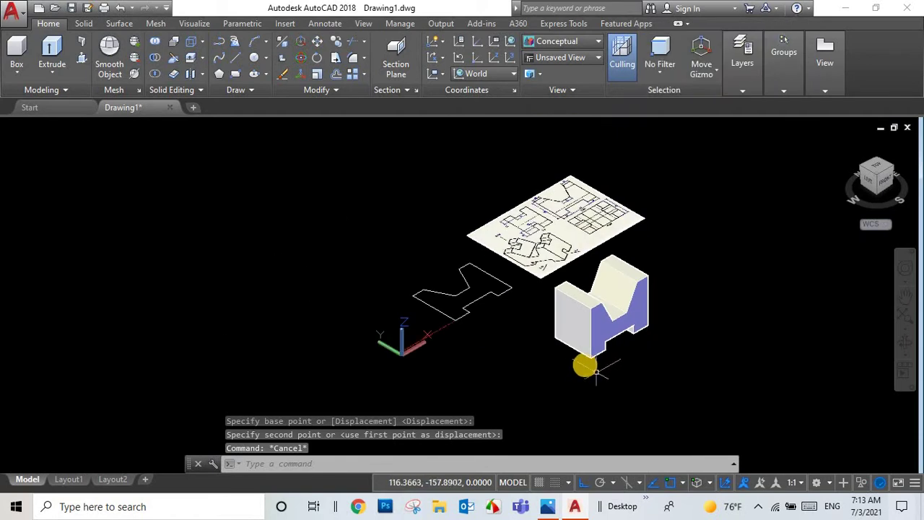
{"action": "left_click", "coordinate": [516, 330]}
{"action": "scroll", "coordinate": [514, 322], "scroll_direction": "up", "scroll_amount": 2}
{"action": "left_click", "coordinate": [334, 280]}
{"action": "key", "text": "Delete"}
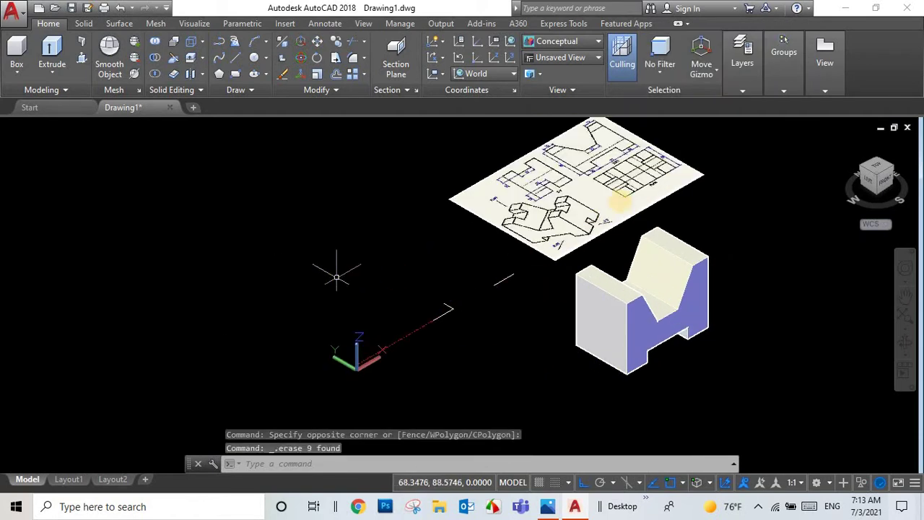
{"action": "scroll", "coordinate": [606, 217], "scroll_direction": "up", "scroll_amount": 3}
{"action": "scroll", "coordinate": [596, 232], "scroll_direction": "down", "scroll_amount": 2}
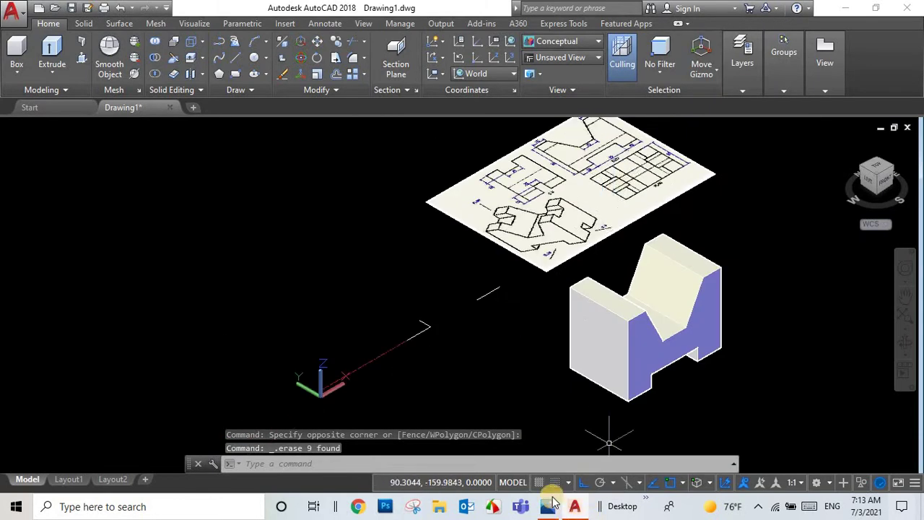
{"action": "left_click", "coordinate": [547, 508]}
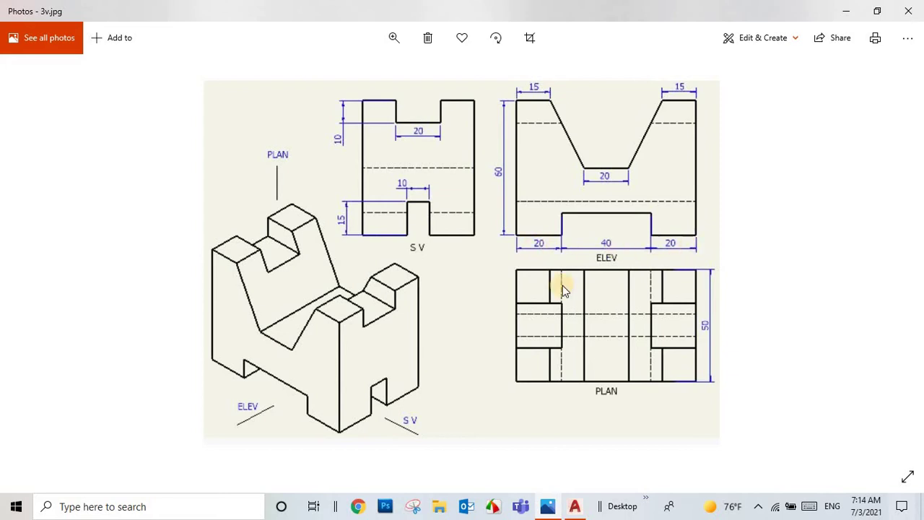
Return from the 3v.jpg reference image to the AutoCAD V-block model
{"action": "left_click", "coordinate": [576, 506]}
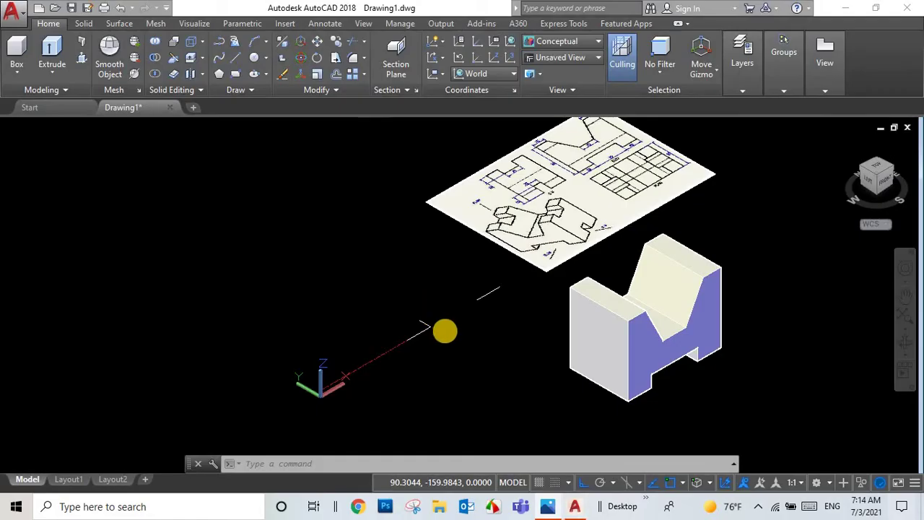
Switch the model to 2D Wireframe and draw a short line on it
{"action": "scroll", "coordinate": [453, 354], "scroll_direction": "down", "scroll_amount": 1}
{"action": "scroll", "coordinate": [466, 363], "scroll_direction": "up", "scroll_amount": 2}
{"action": "scroll", "coordinate": [469, 350], "scroll_direction": "down", "scroll_amount": 2}
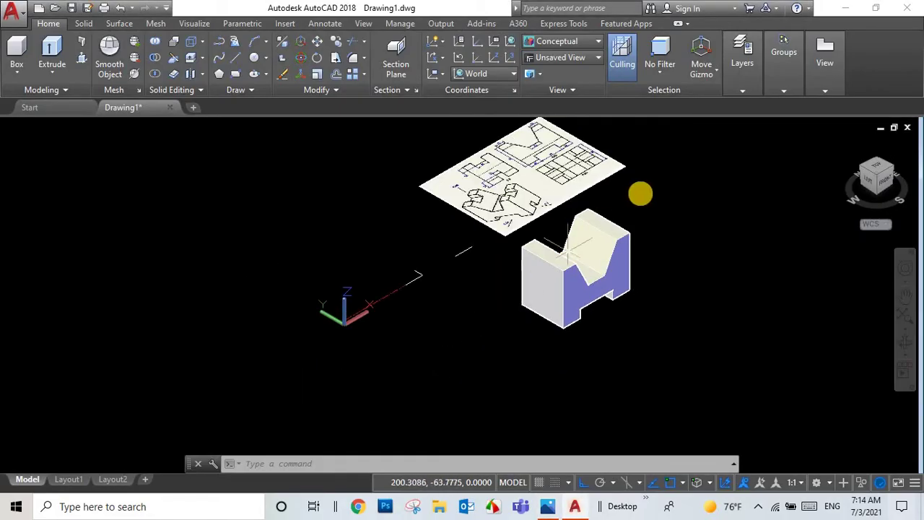
{"action": "scroll", "coordinate": [640, 193], "scroll_direction": "up", "scroll_amount": 2}
{"action": "left_click", "coordinate": [586, 41]}
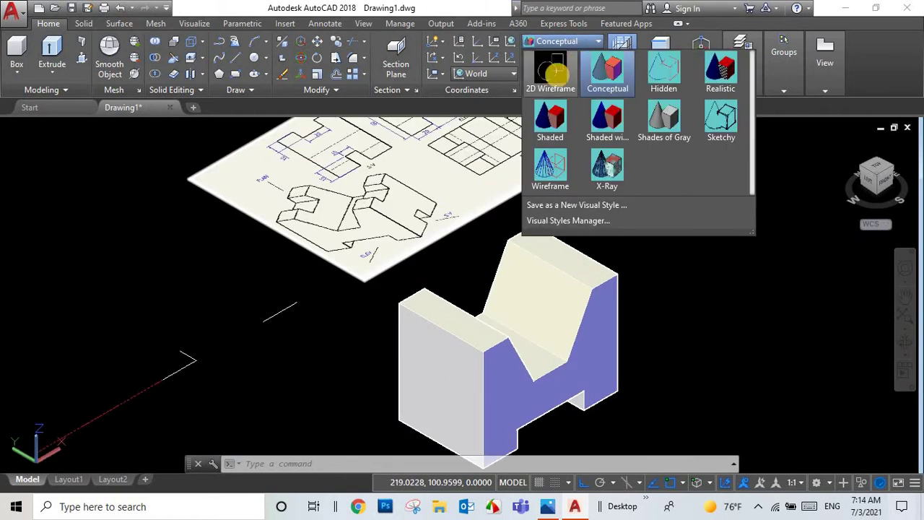
{"action": "left_click", "coordinate": [556, 72]}
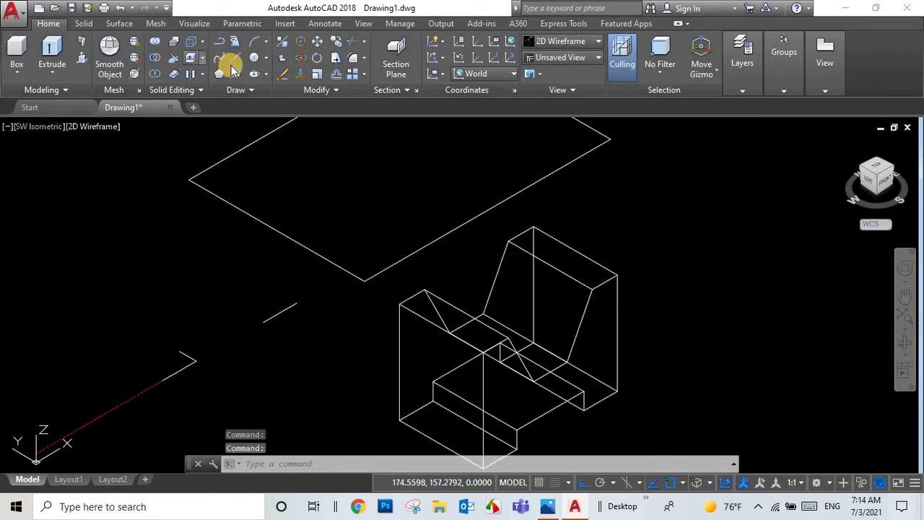
{"action": "left_click", "coordinate": [238, 58]}
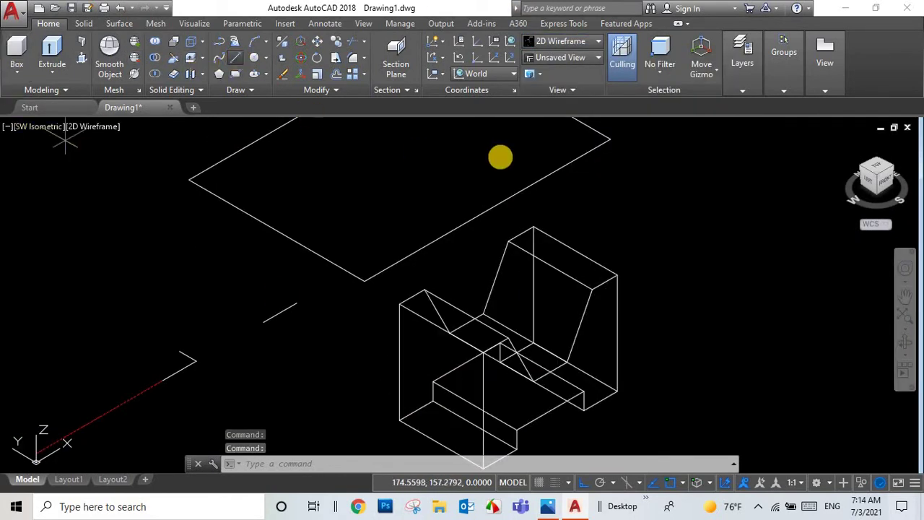
{"action": "left_click", "coordinate": [469, 335]}
{"action": "left_click", "coordinate": [452, 340]}
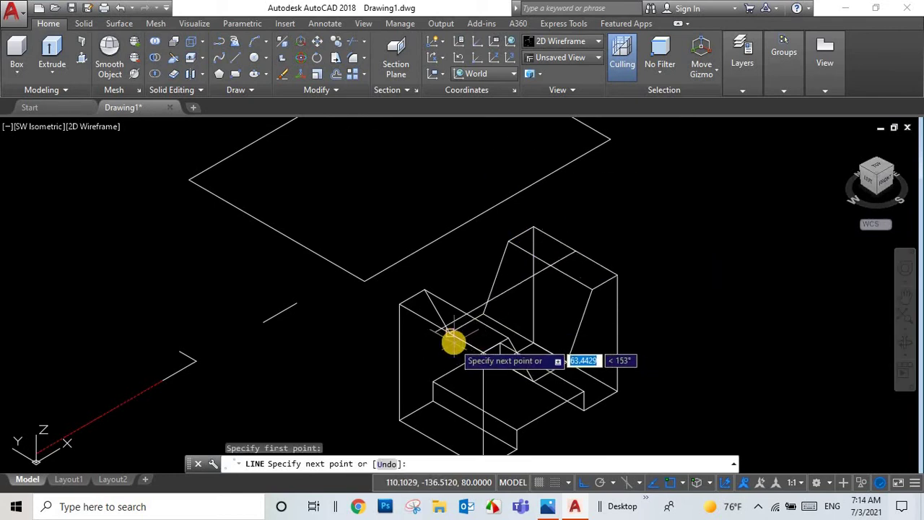
{"action": "key", "text": "Return"}
Select the long diagonal line and erase it
{"action": "scroll", "coordinate": [453, 341], "scroll_direction": "up", "scroll_amount": 4}
{"action": "left_click", "coordinate": [567, 189]}
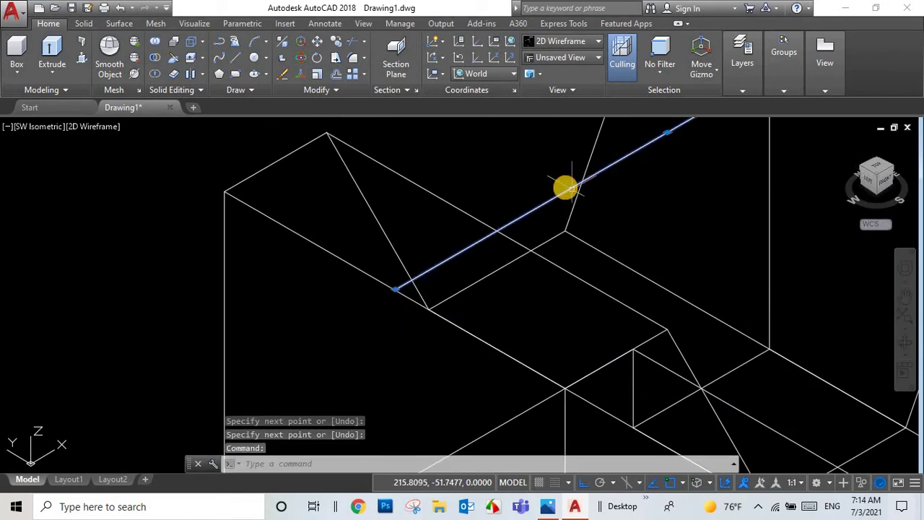
{"action": "key", "text": "Delete"}
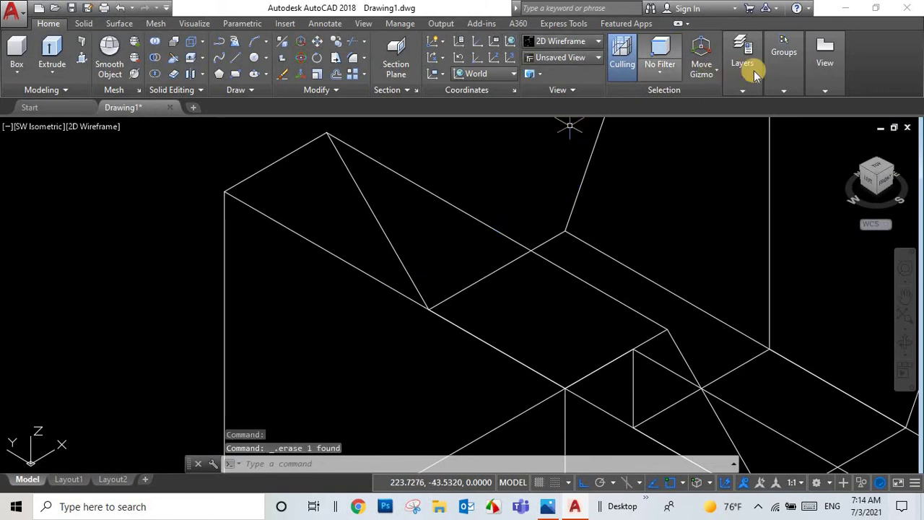
{"action": "left_click", "coordinate": [743, 60]}
{"action": "left_click", "coordinate": [776, 110]}
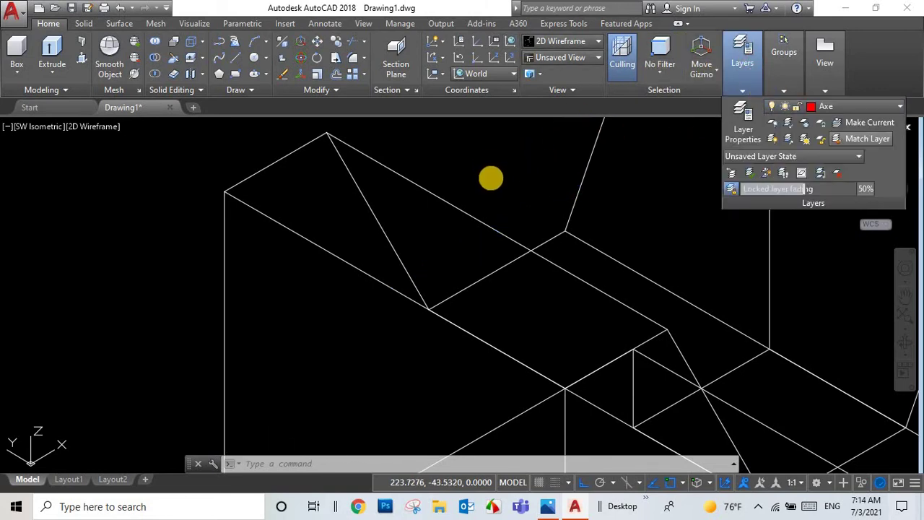
Start and cancel a line at the groove edge, then compare against 3v.jpg
{"action": "scroll", "coordinate": [477, 189], "scroll_direction": "down", "scroll_amount": 3}
{"action": "scroll", "coordinate": [381, 174], "scroll_direction": "up", "scroll_amount": 2}
{"action": "scroll", "coordinate": [380, 202], "scroll_direction": "down", "scroll_amount": 5}
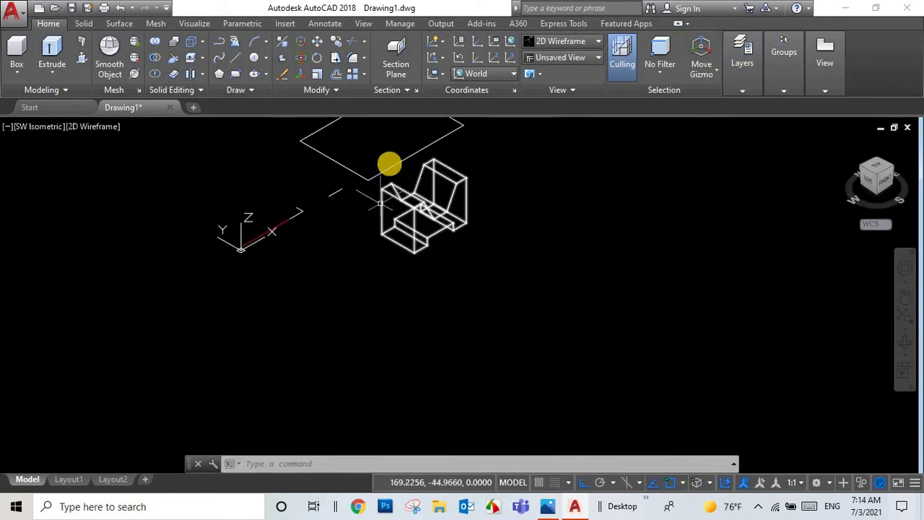
{"action": "scroll", "coordinate": [390, 161], "scroll_direction": "up", "scroll_amount": 5}
{"action": "key", "text": "l"}
{"action": "key", "text": "Return"}
{"action": "left_click", "coordinate": [416, 298]}
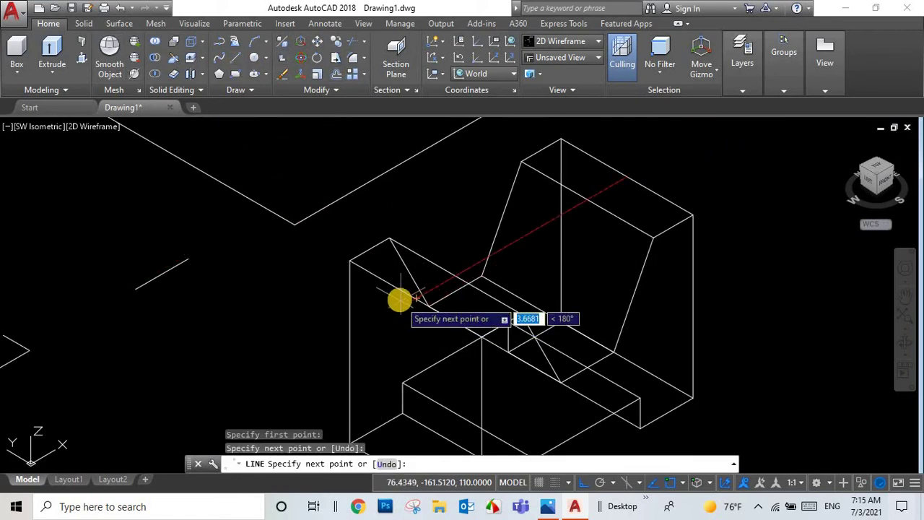
{"action": "key", "text": "Escape"}
{"action": "scroll", "coordinate": [382, 218], "scroll_direction": "up", "scroll_amount": 2}
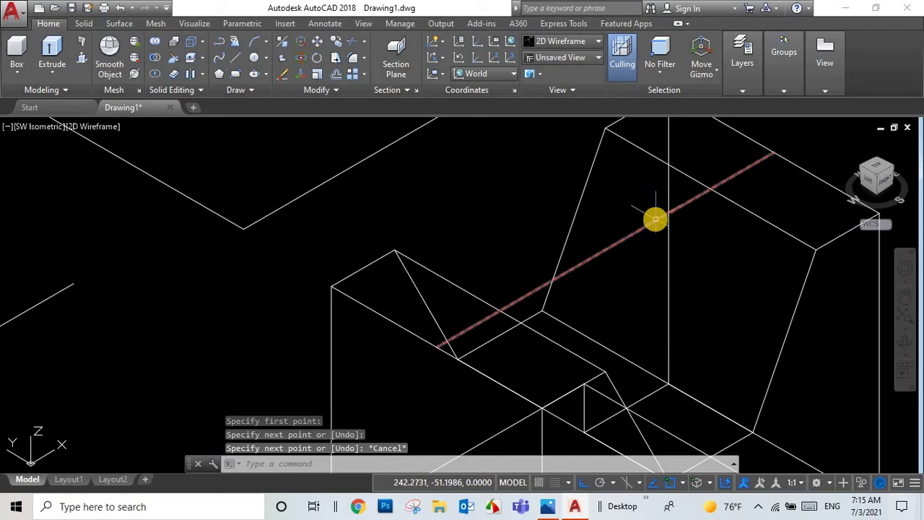
{"action": "scroll", "coordinate": [679, 233], "scroll_direction": "down", "scroll_amount": 2}
{"action": "left_click", "coordinate": [591, 504]}
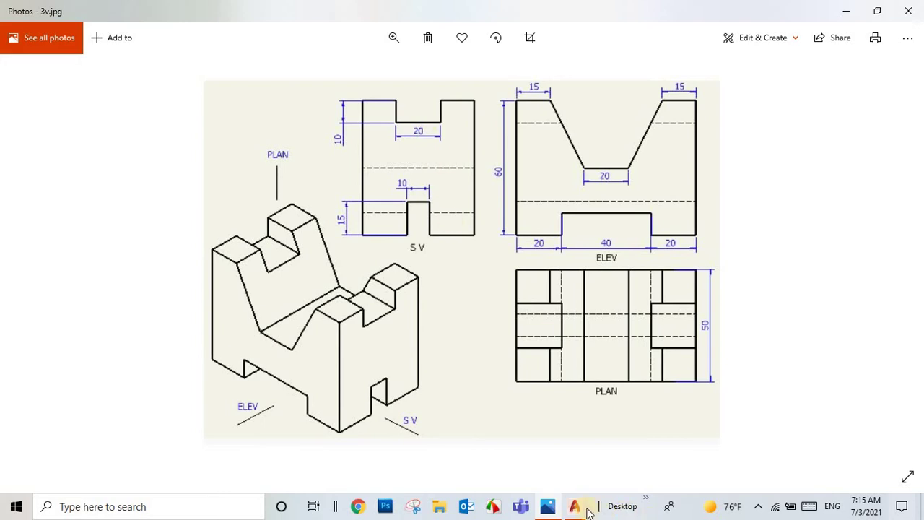
{"action": "left_click", "coordinate": [576, 509]}
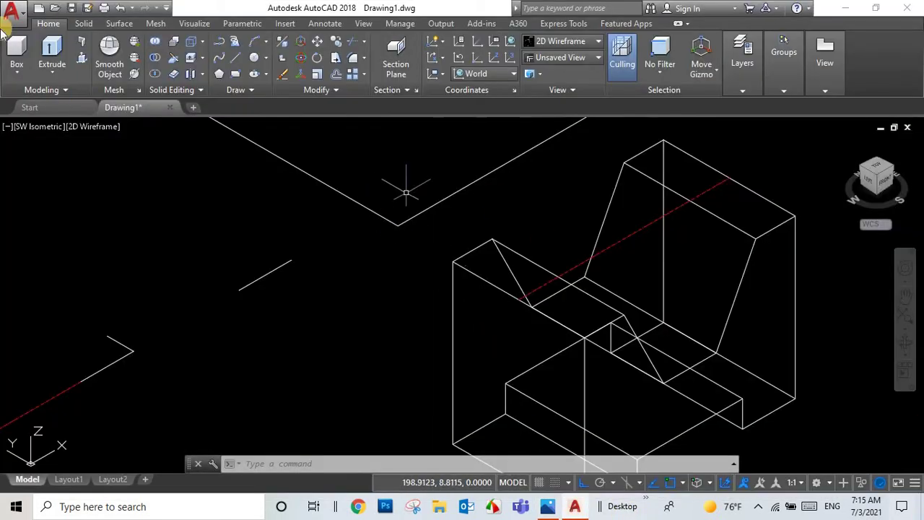
Offset the red centre line 10 units to both sides
{"action": "type", "text": "o"}
{"action": "key", "text": "Return"}
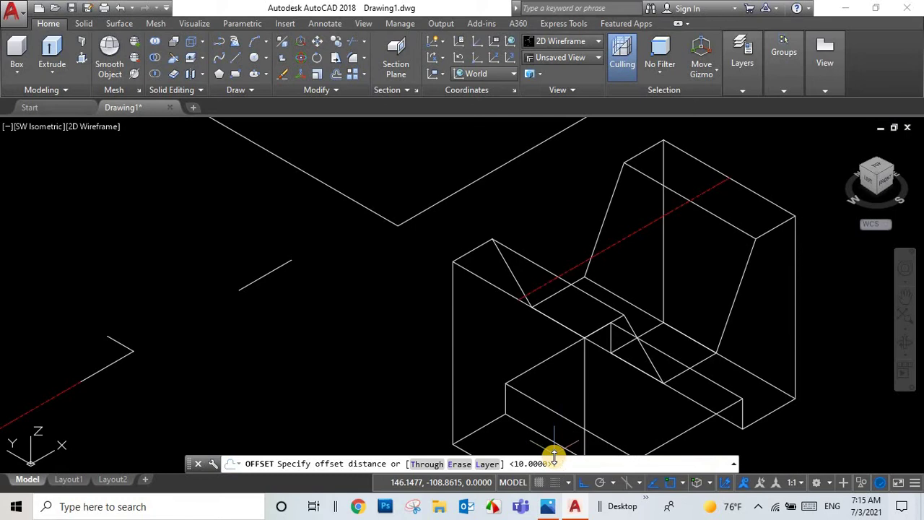
{"action": "type", "text": "0"}
{"action": "key", "text": "Return"}
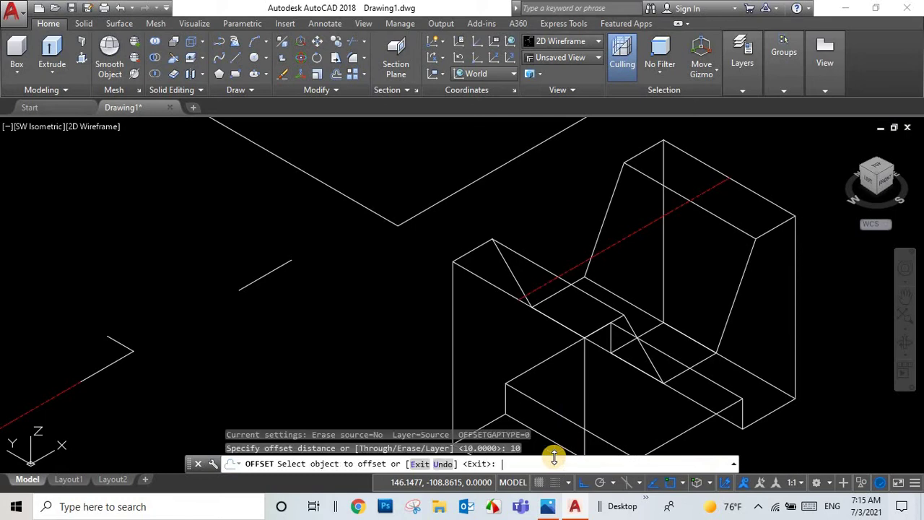
{"action": "left_click", "coordinate": [632, 235]}
{"action": "left_click", "coordinate": [569, 196]}
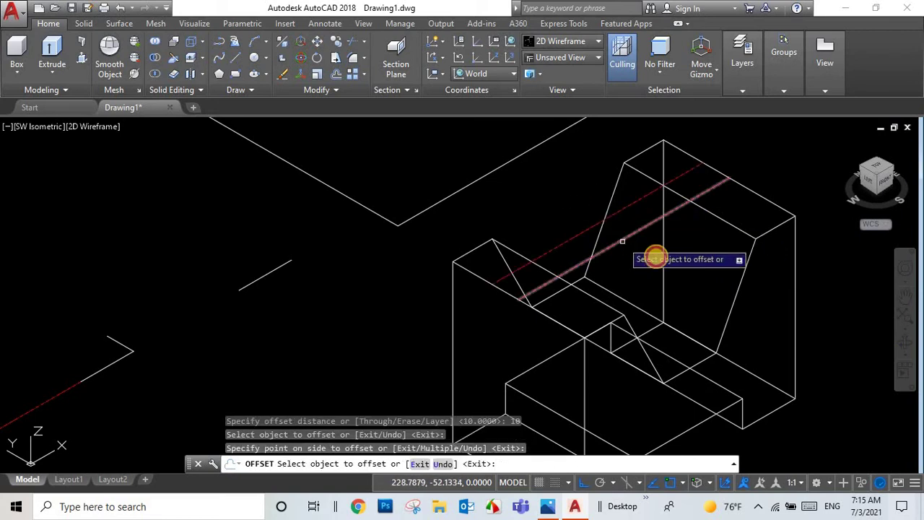
{"action": "left_click", "coordinate": [634, 233]}
{"action": "left_click", "coordinate": [725, 254]}
{"action": "key", "text": "Return"}
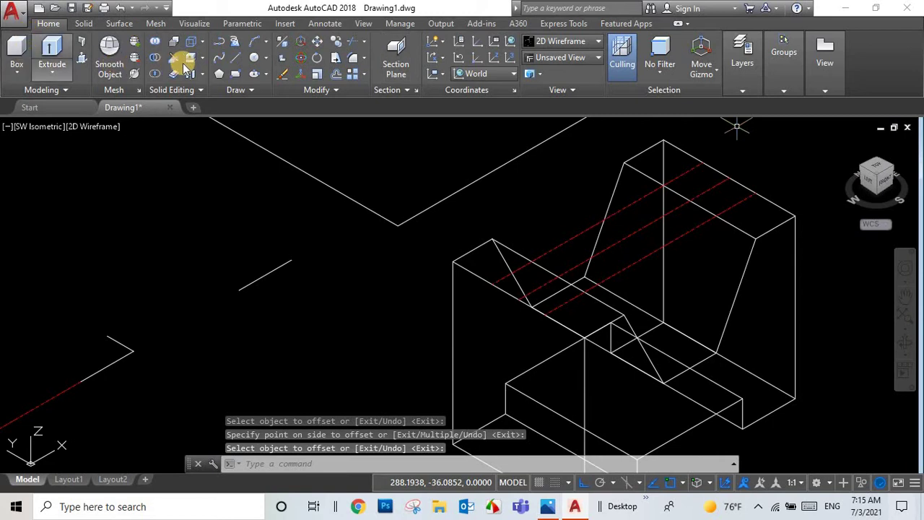
Draw lines to close the ends of the offset rectangle
{"action": "left_click", "coordinate": [234, 58]}
{"action": "left_click", "coordinate": [701, 165]}
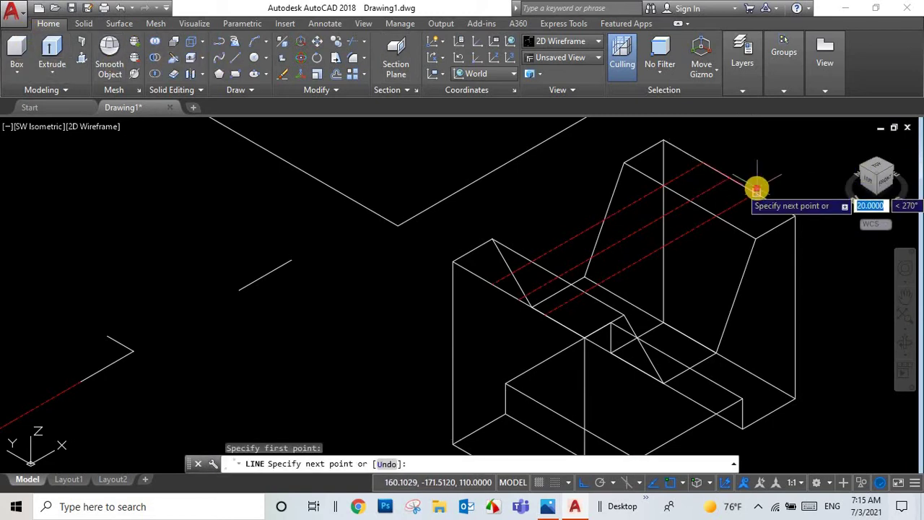
{"action": "right_click", "coordinate": [783, 179]}
{"action": "key", "text": "Return"}
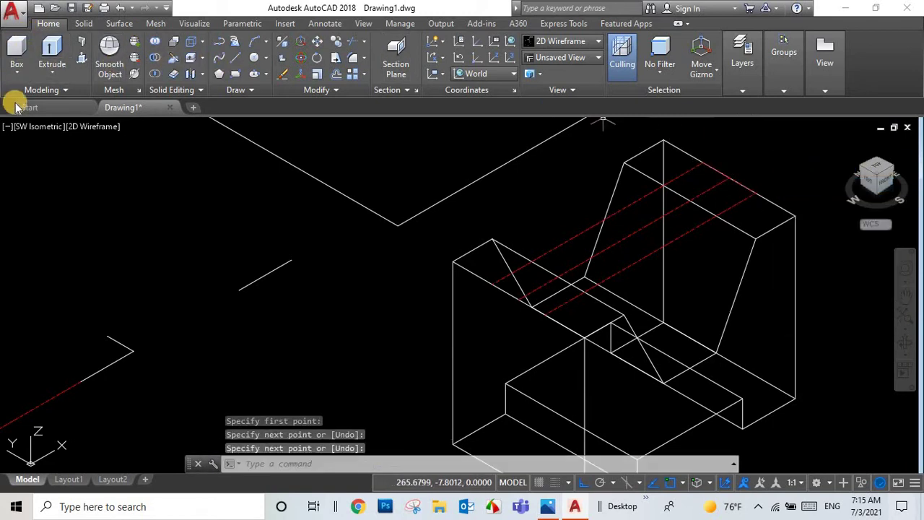
{"action": "left_click", "coordinate": [234, 58]}
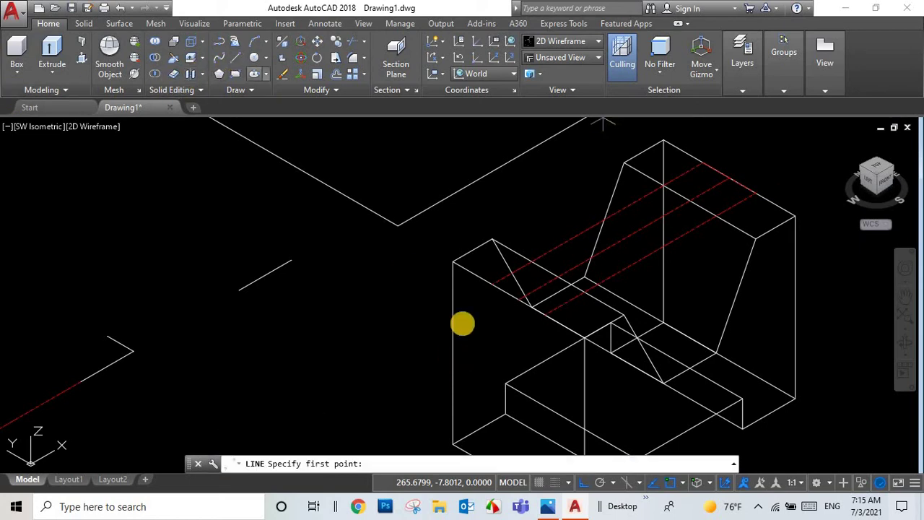
{"action": "left_click", "coordinate": [547, 317]}
{"action": "key", "text": "Return"}
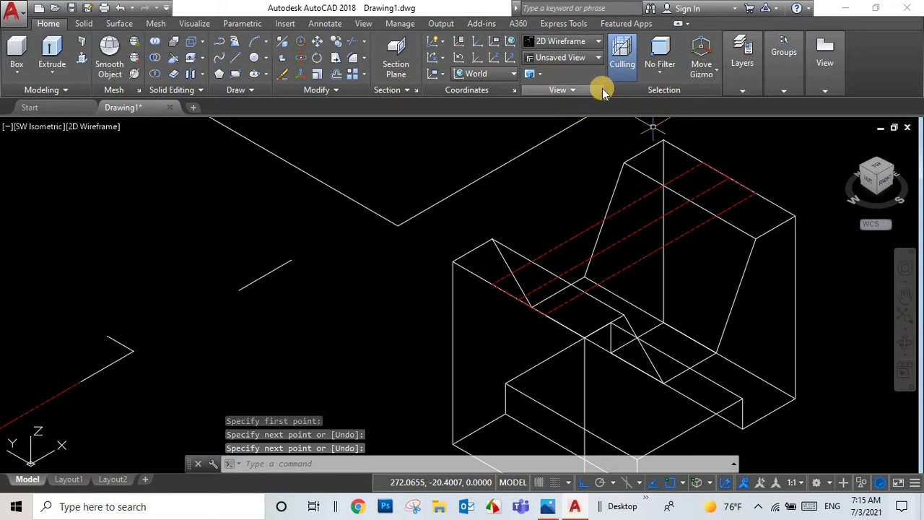
Turn off the elev layer to hide the V-block solid
{"action": "left_click", "coordinate": [744, 76]}
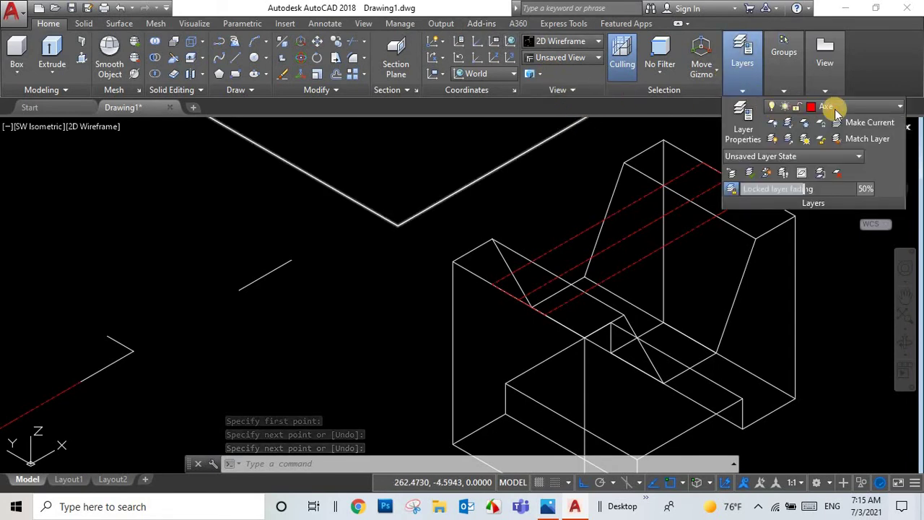
{"action": "left_click", "coordinate": [809, 107]}
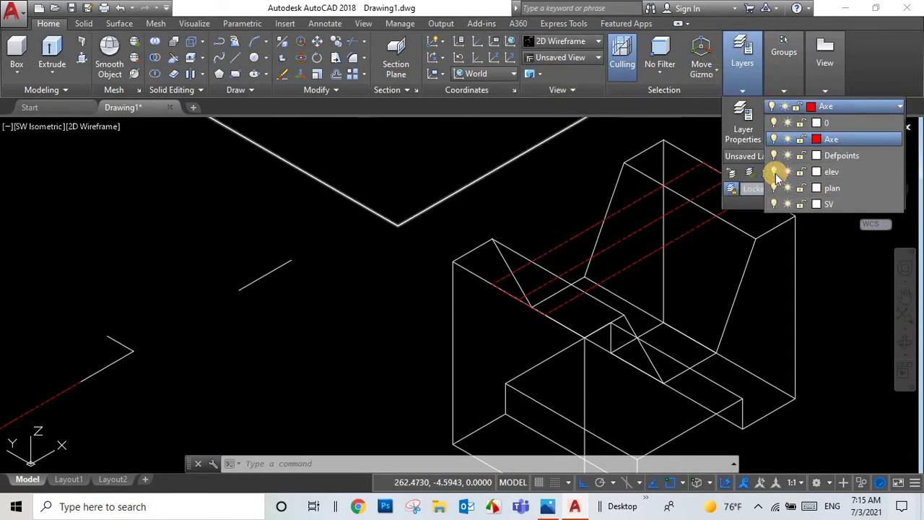
{"action": "left_click", "coordinate": [775, 173]}
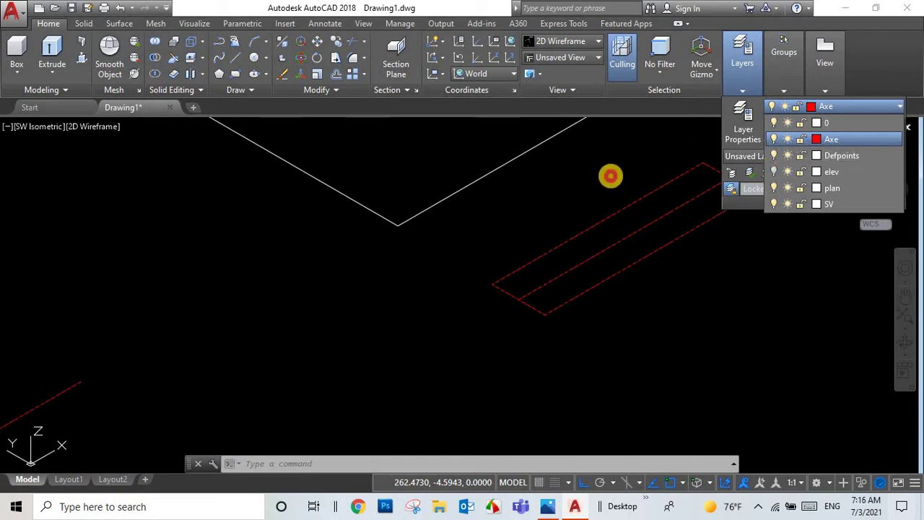
{"action": "left_click", "coordinate": [608, 170]}
{"action": "left_click", "coordinate": [592, 160]}
{"action": "left_click", "coordinate": [606, 176]}
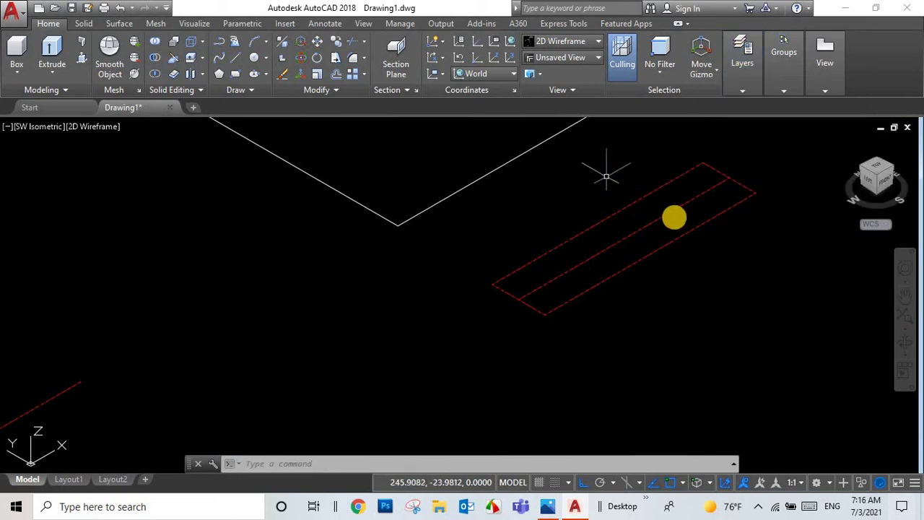
Select the middle centre line and check the reference drawing in Photos
{"action": "left_click", "coordinate": [672, 209]}
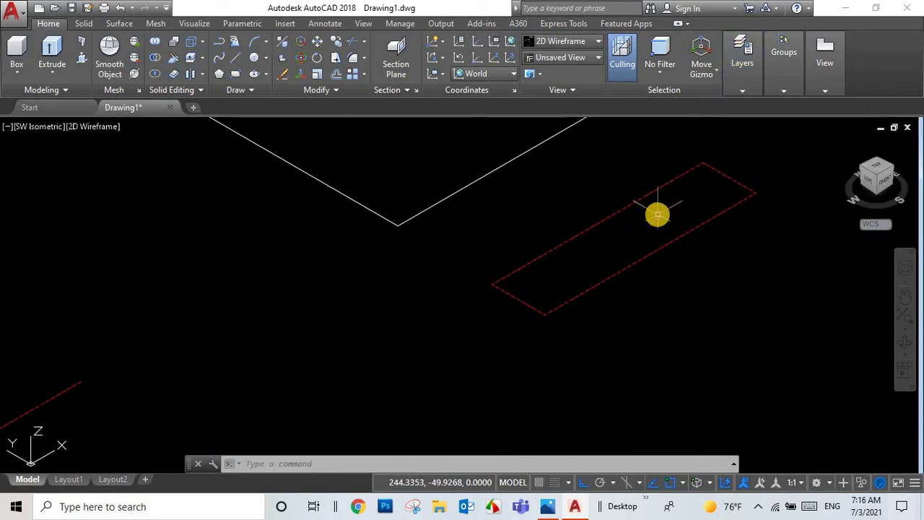
{"action": "left_click", "coordinate": [622, 431]}
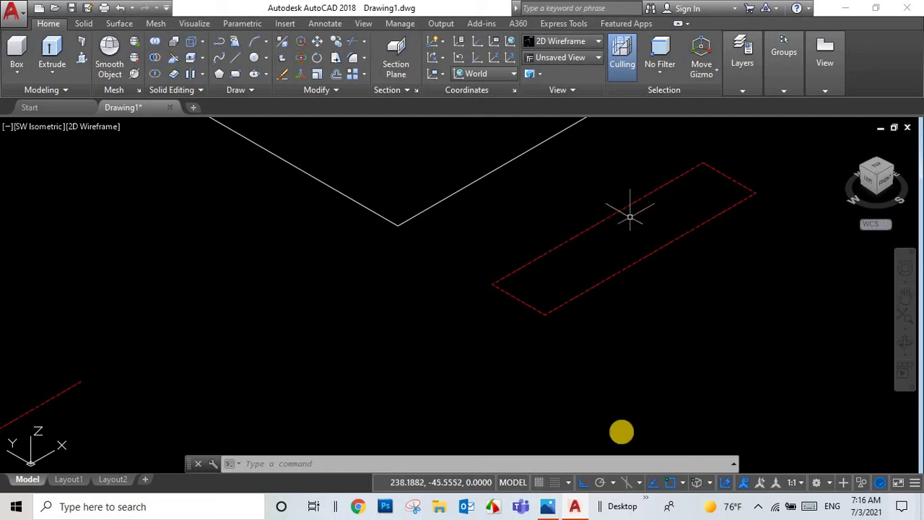
{"action": "left_click", "coordinate": [586, 511]}
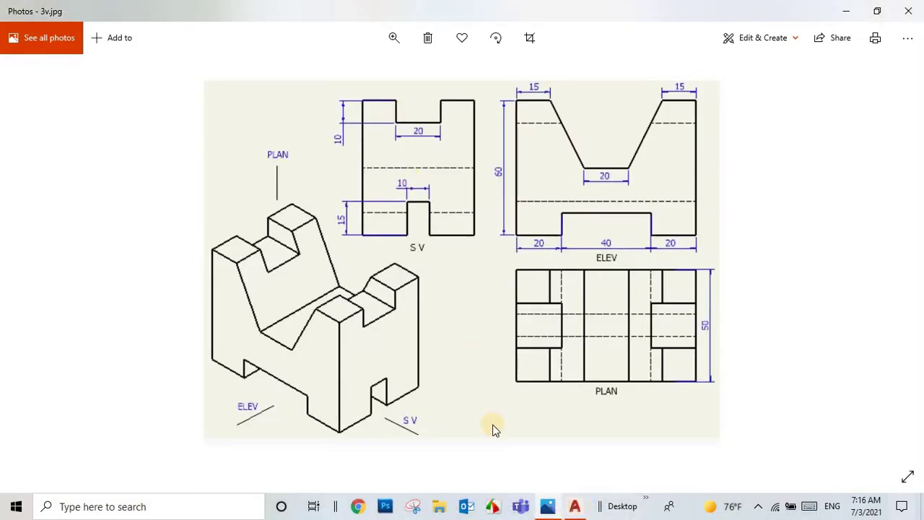
{"action": "left_click", "coordinate": [576, 509]}
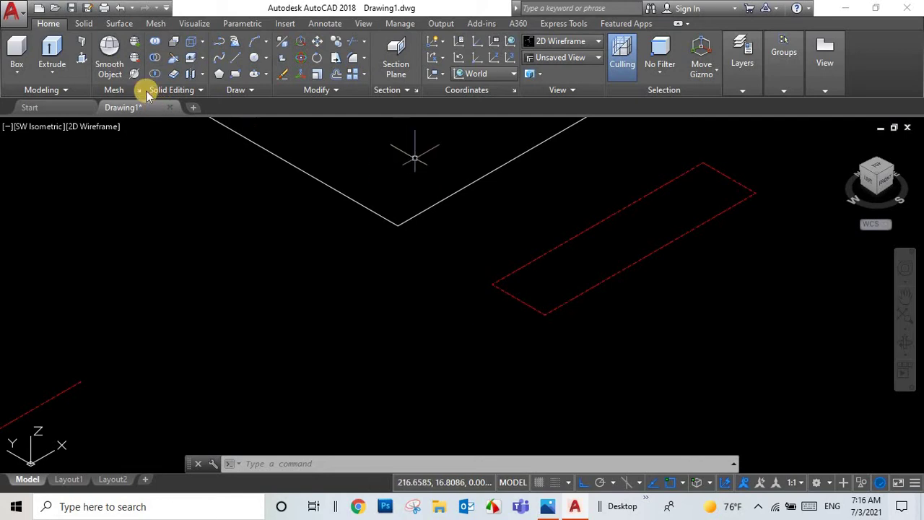
Pick the red rectangle's near corner as UCS origin, X along the long edge, then Y
{"action": "left_click", "coordinate": [81, 59]}
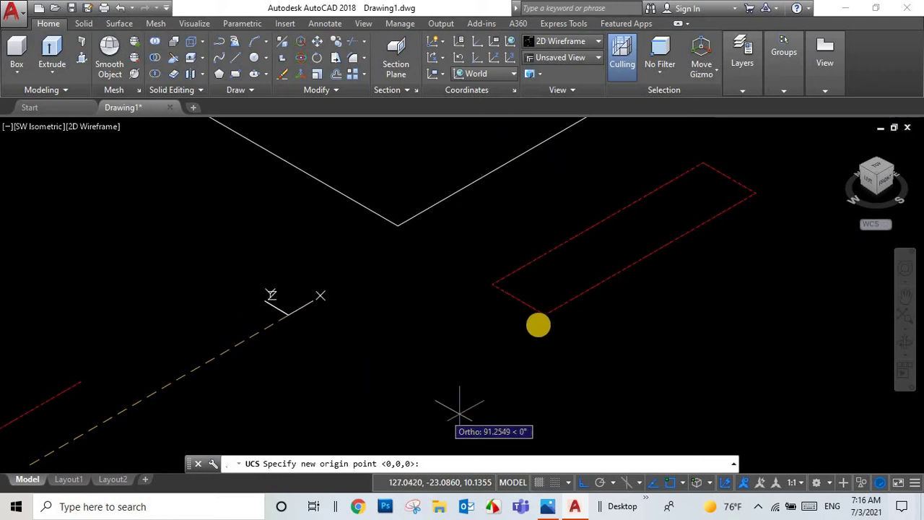
{"action": "left_click", "coordinate": [545, 313]}
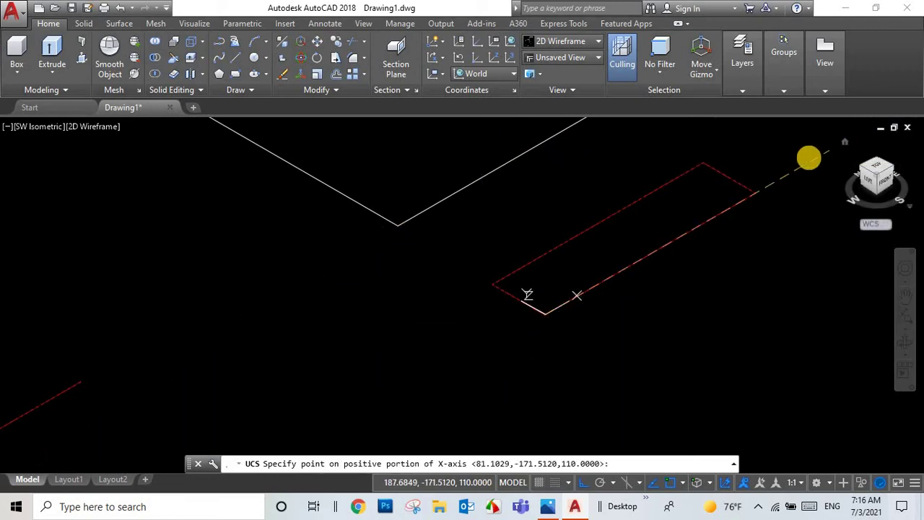
{"action": "left_click", "coordinate": [673, 194]}
{"action": "left_click", "coordinate": [414, 288]}
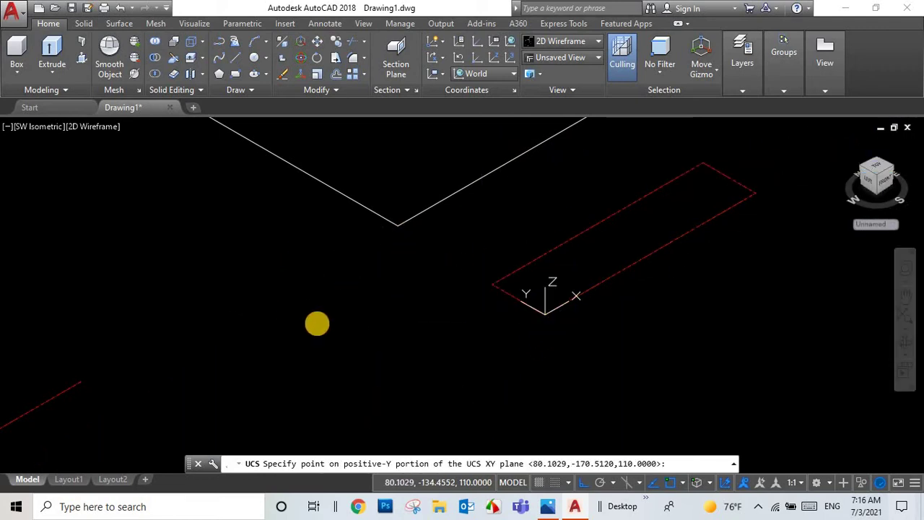
Press-pull the red rectangle 10 units high, check 3v.jpg, then end the command
{"action": "left_click", "coordinate": [80, 57]}
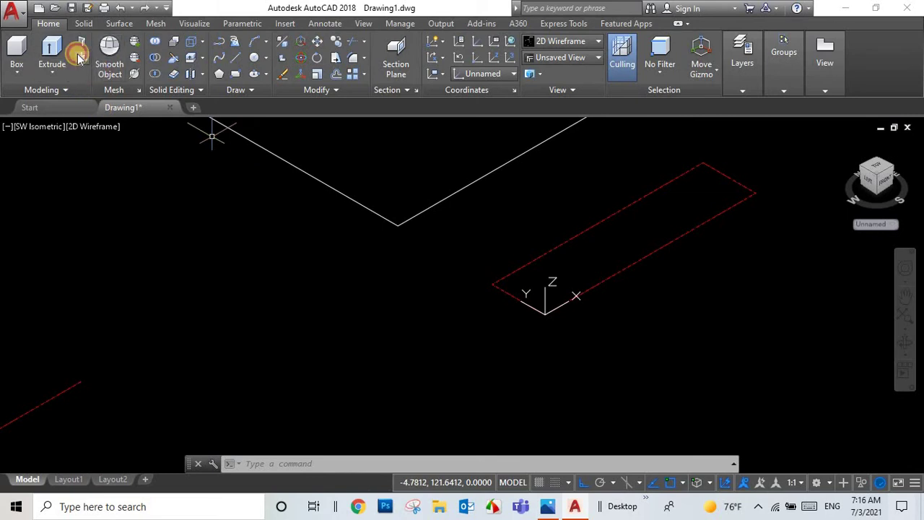
{"action": "left_click", "coordinate": [623, 325]}
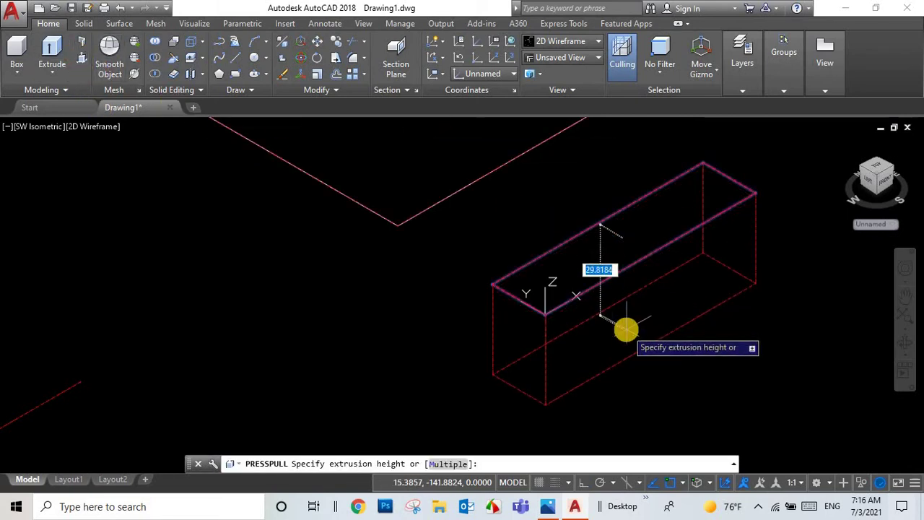
{"action": "key", "text": "Return"}
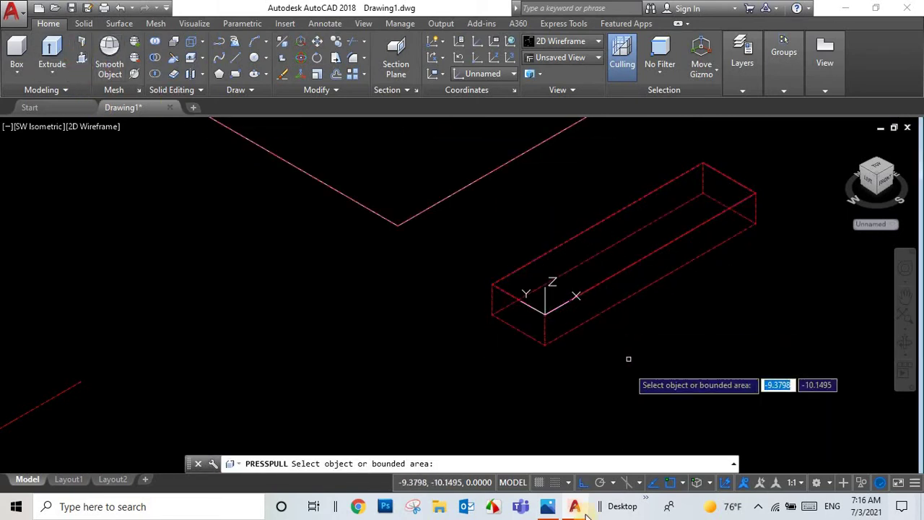
{"action": "left_click", "coordinate": [578, 509]}
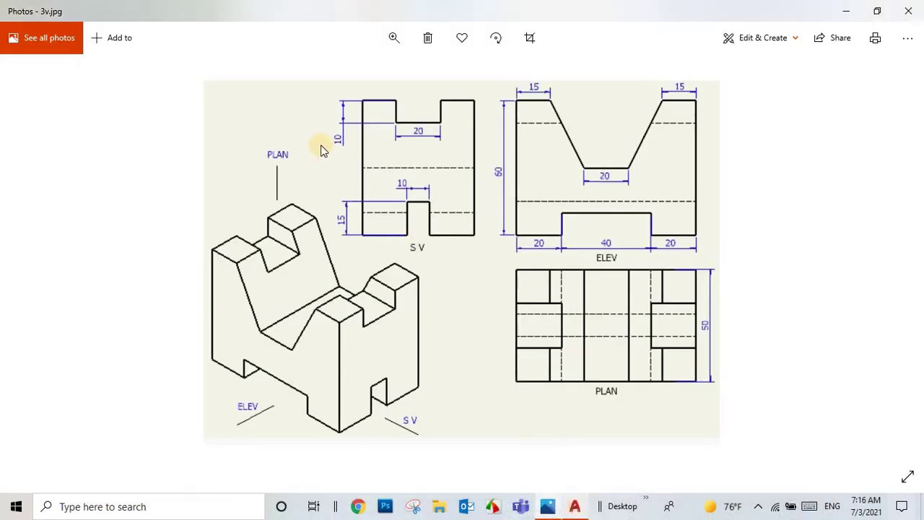
{"action": "left_click", "coordinate": [566, 498]}
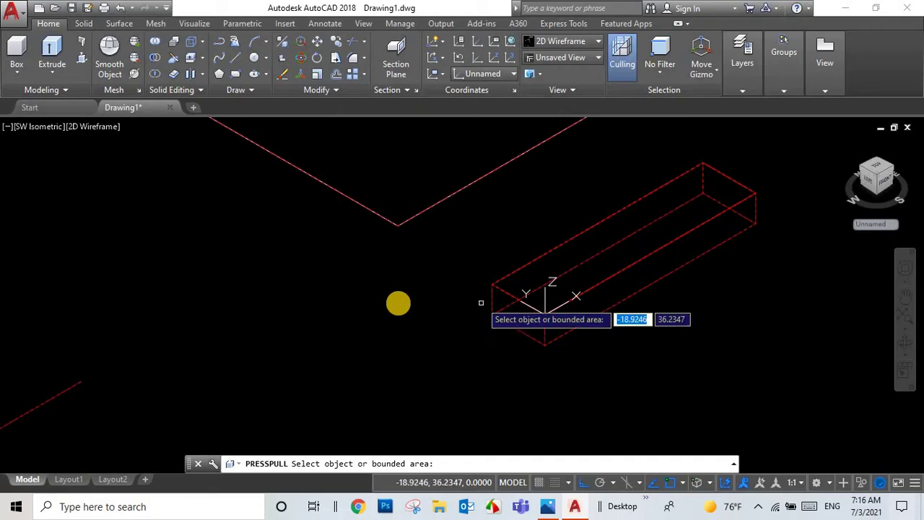
{"action": "key", "text": "Escape"}
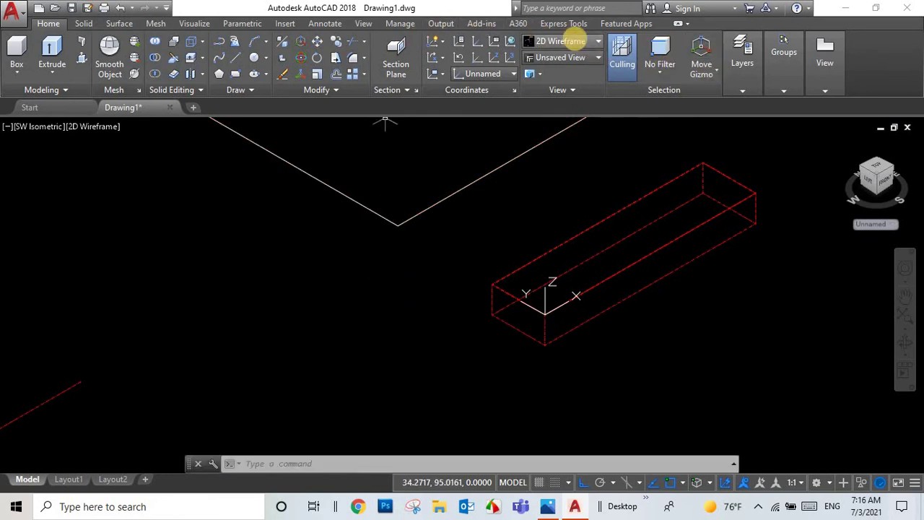
Turn the elev layer back on from the Layers dropdown
{"action": "left_click", "coordinate": [749, 85]}
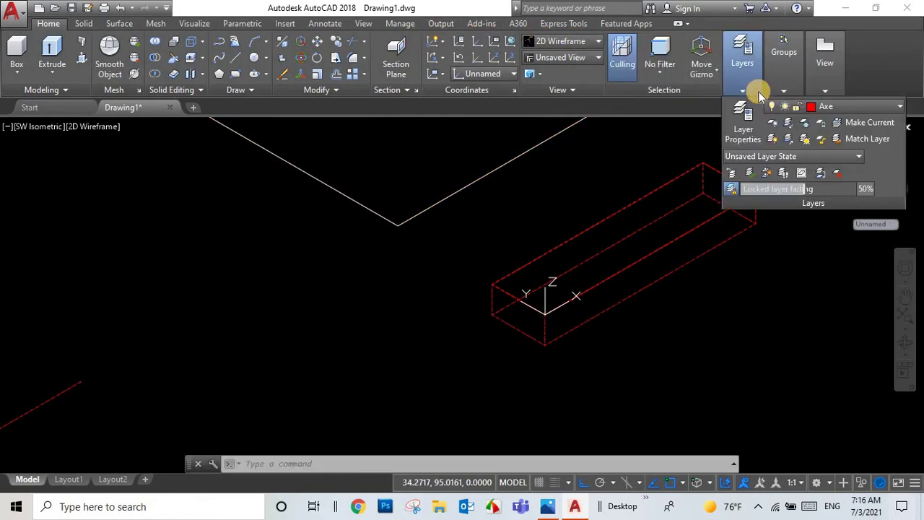
{"action": "left_click", "coordinate": [837, 108]}
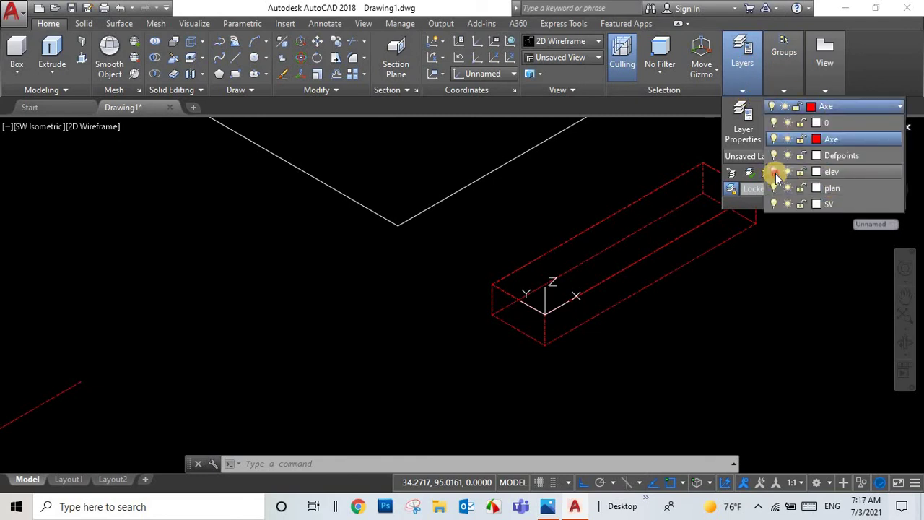
{"action": "left_click", "coordinate": [775, 174]}
{"action": "left_click", "coordinate": [340, 173]}
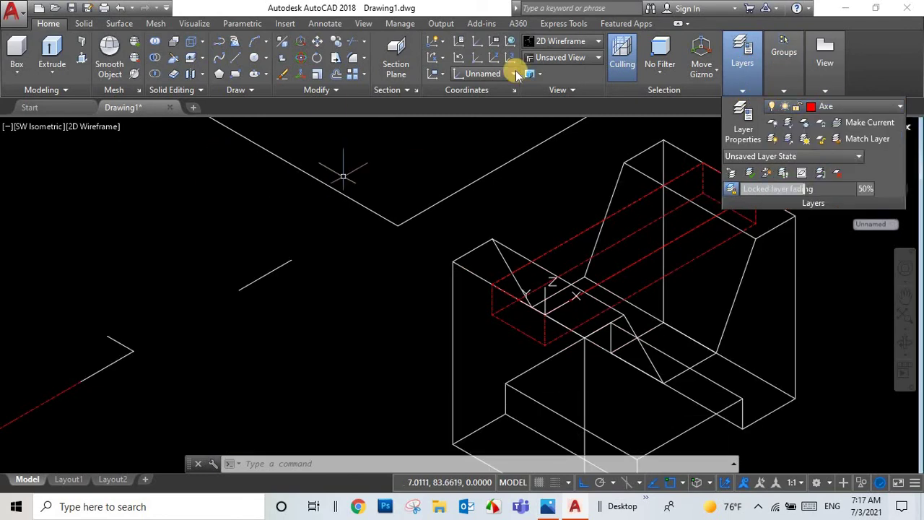
Shade the model in the Conceptual visual style
{"action": "left_click", "coordinate": [554, 44]}
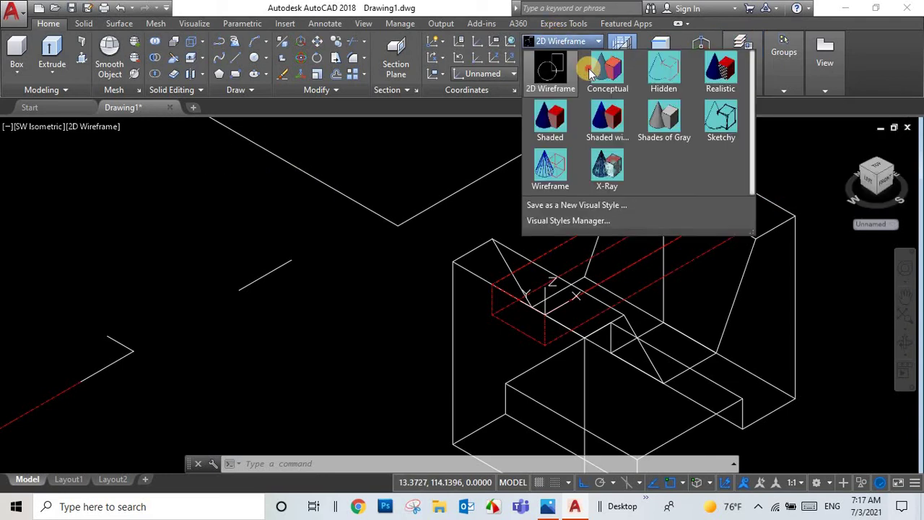
{"action": "left_click", "coordinate": [603, 109]}
{"action": "left_click", "coordinate": [601, 248]}
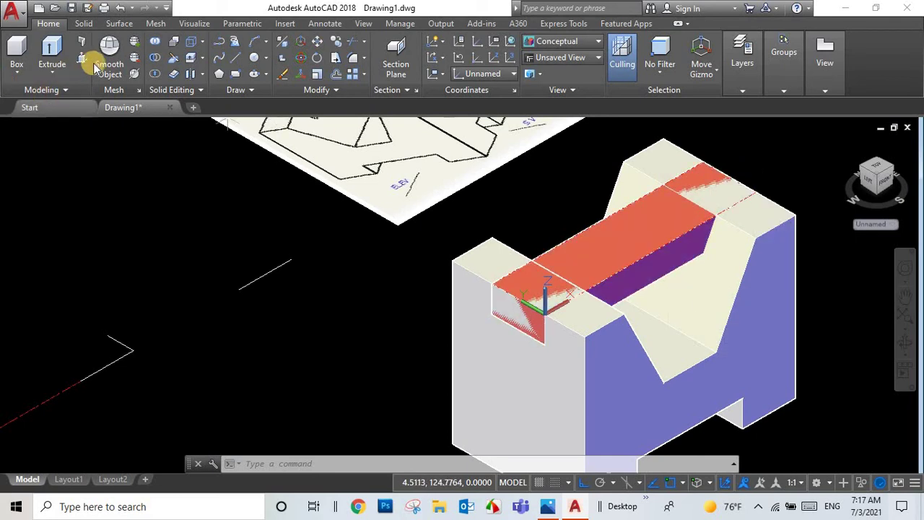
Abandon the started subtraction and colour the long bar solid Green
{"action": "left_click", "coordinate": [134, 58]}
{"action": "left_click", "coordinate": [626, 368]}
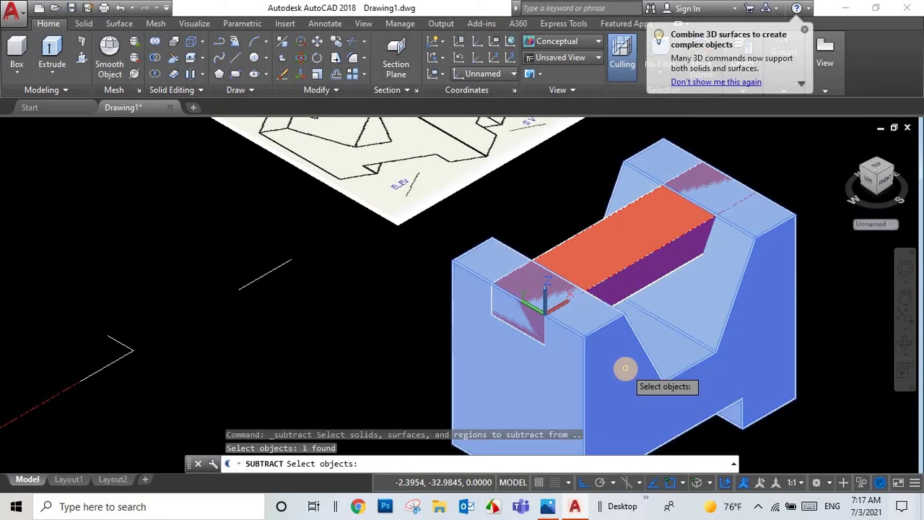
{"action": "key", "text": "Escape"}
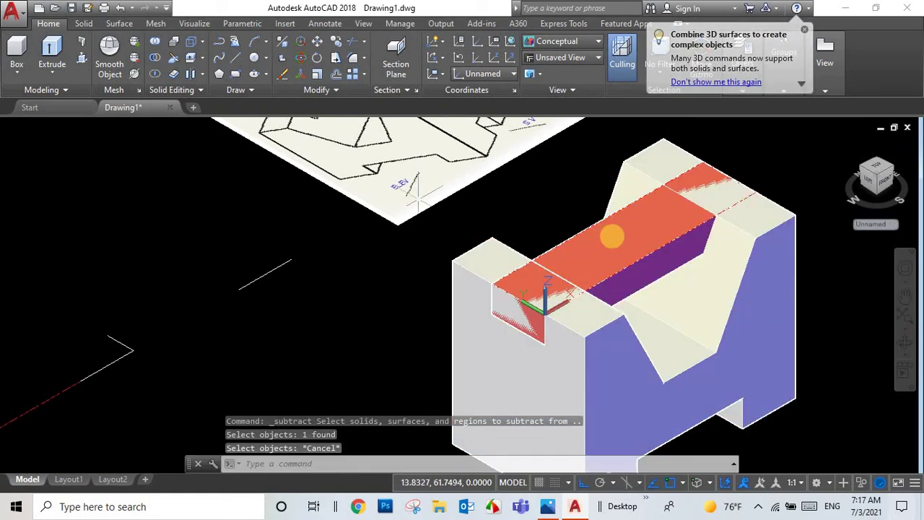
{"action": "key", "text": "Escape"}
{"action": "left_click", "coordinate": [611, 233]}
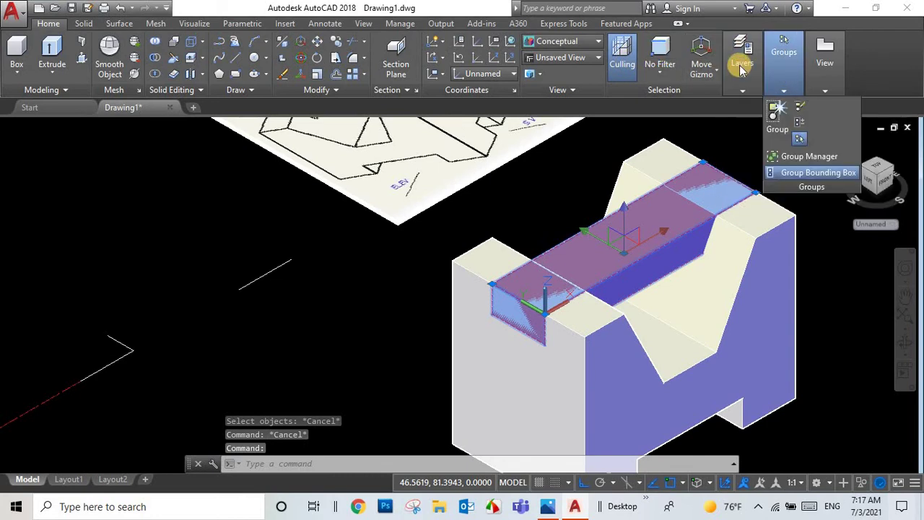
{"action": "mouse_move", "coordinate": [742, 58]}
{"action": "left_click", "coordinate": [596, 260]}
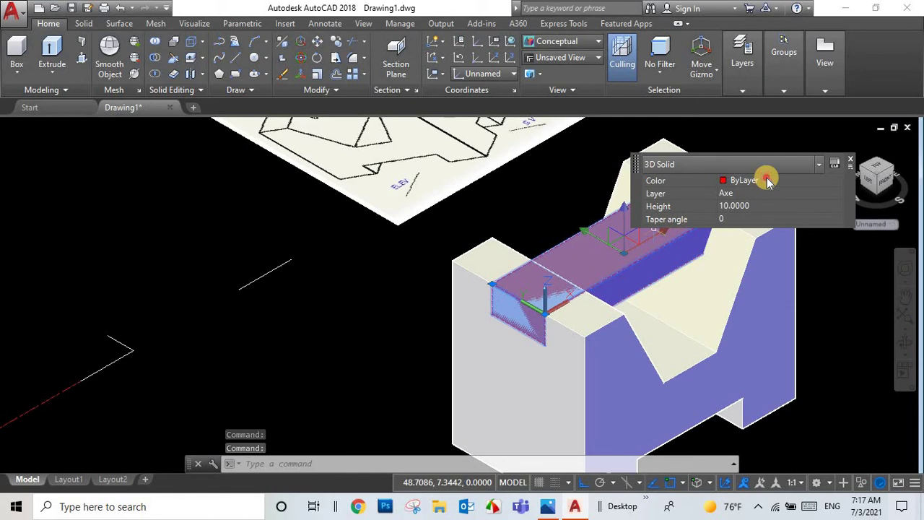
{"action": "left_click", "coordinate": [767, 180]}
{"action": "left_click", "coordinate": [763, 180]}
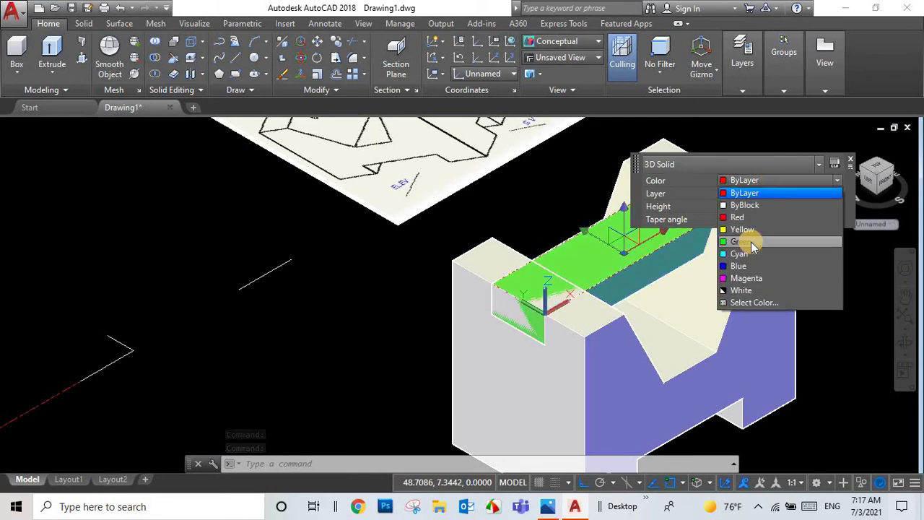
{"action": "left_click", "coordinate": [747, 241]}
Colour the main V-block solid Magenta
{"action": "key", "text": "Escape"}
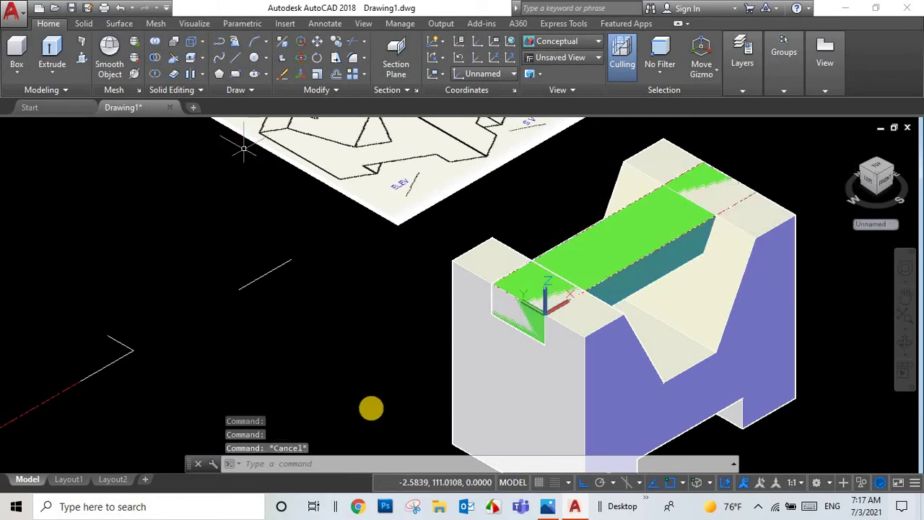
{"action": "left_click", "coordinate": [553, 397]}
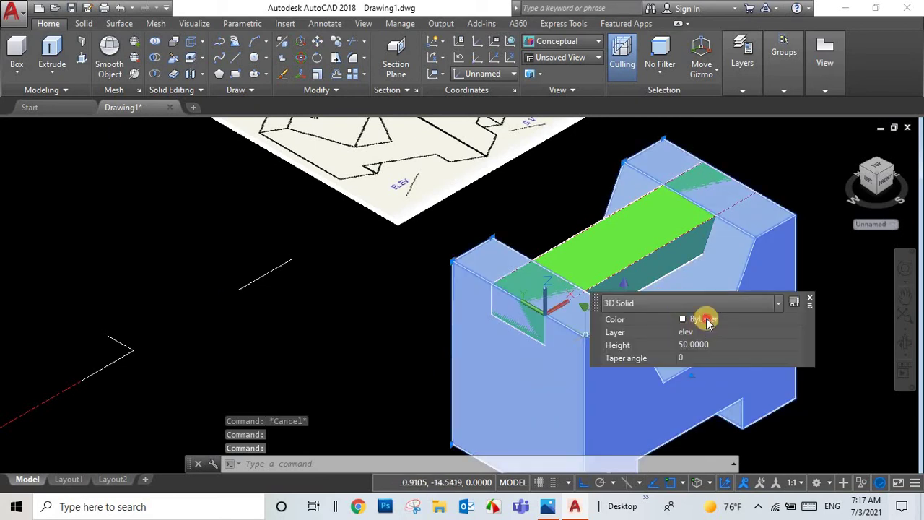
{"action": "left_click", "coordinate": [707, 323]}
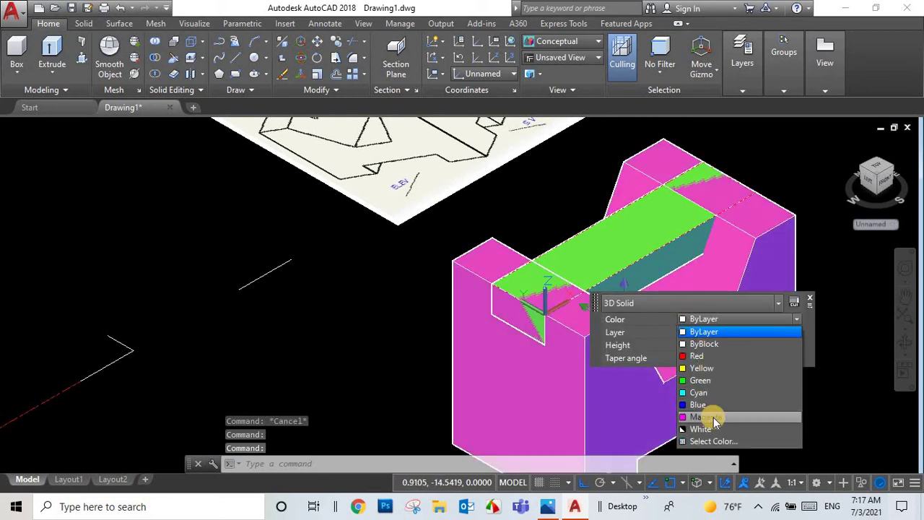
{"action": "left_click", "coordinate": [277, 289]}
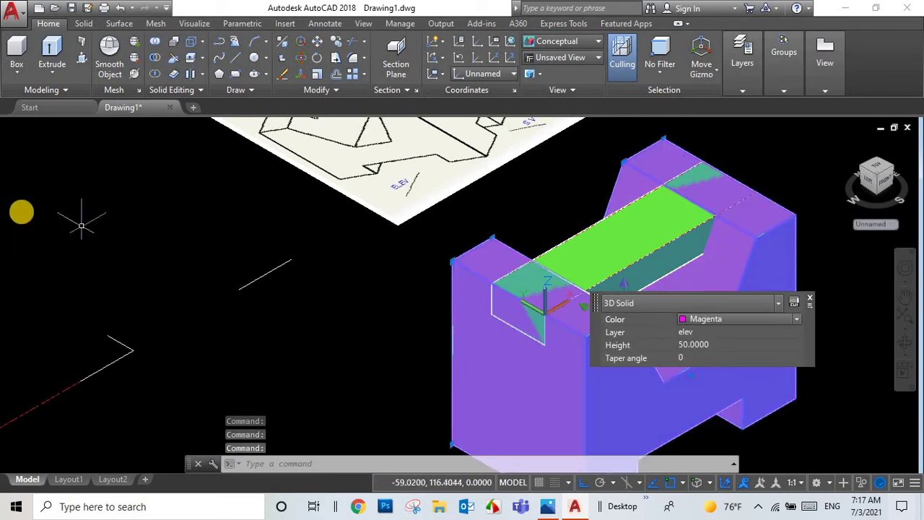
{"action": "key", "text": "Escape"}
{"action": "key", "text": "Escape"}
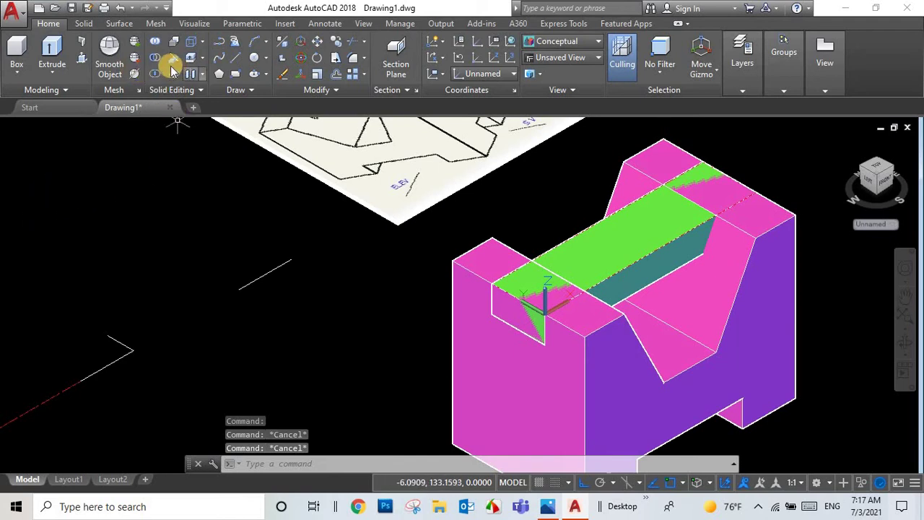
Subtract the green bar from the magenta block with SU, notching the tops of both posts
{"action": "type", "text": "su"}
{"action": "key", "text": "Return"}
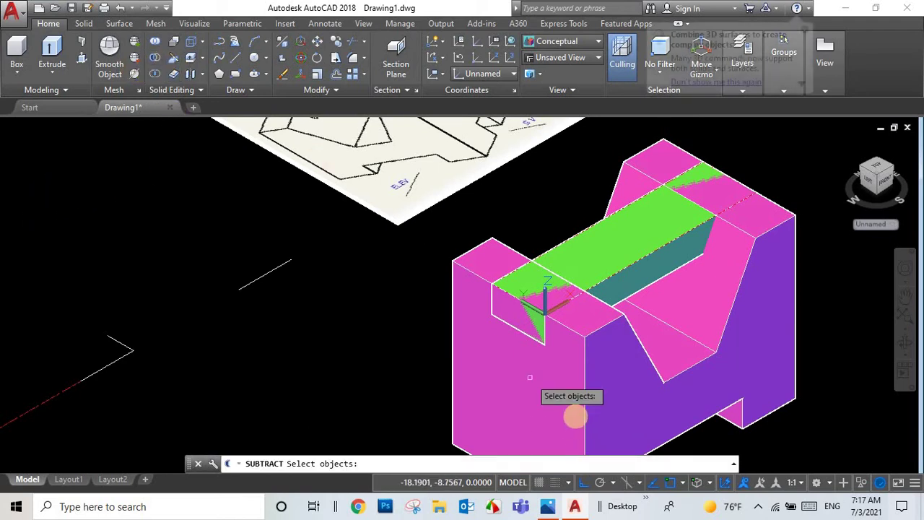
{"action": "left_click", "coordinate": [573, 411]}
{"action": "right_click", "coordinate": [629, 268]}
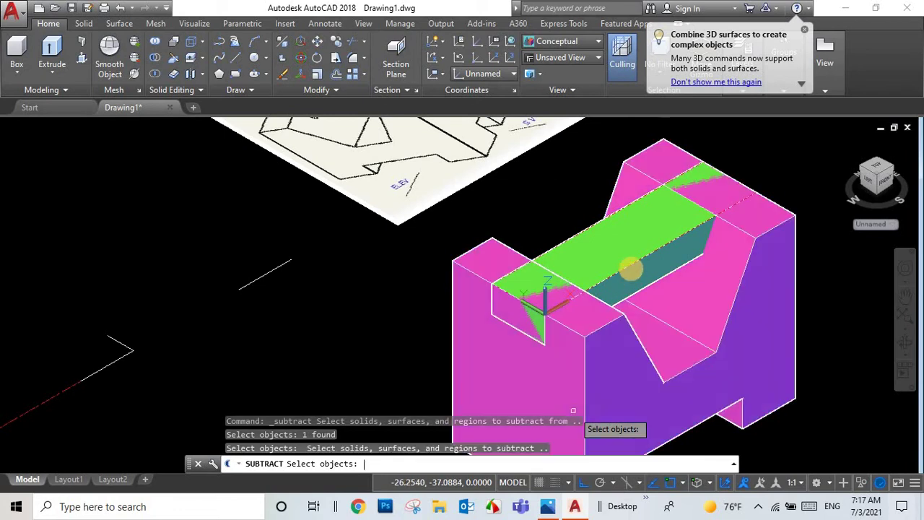
{"action": "left_click", "coordinate": [629, 267]}
{"action": "right_click", "coordinate": [353, 301]}
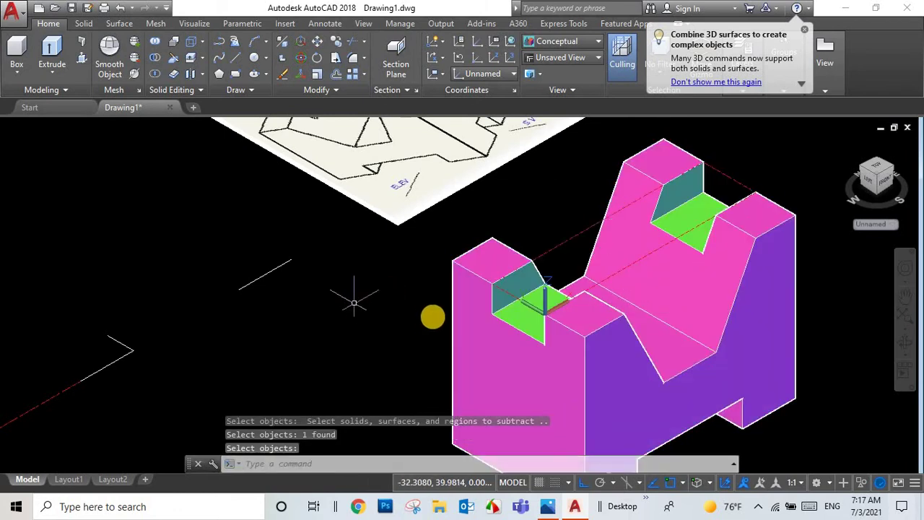
{"action": "scroll", "coordinate": [433, 315], "scroll_direction": "up", "scroll_amount": 2}
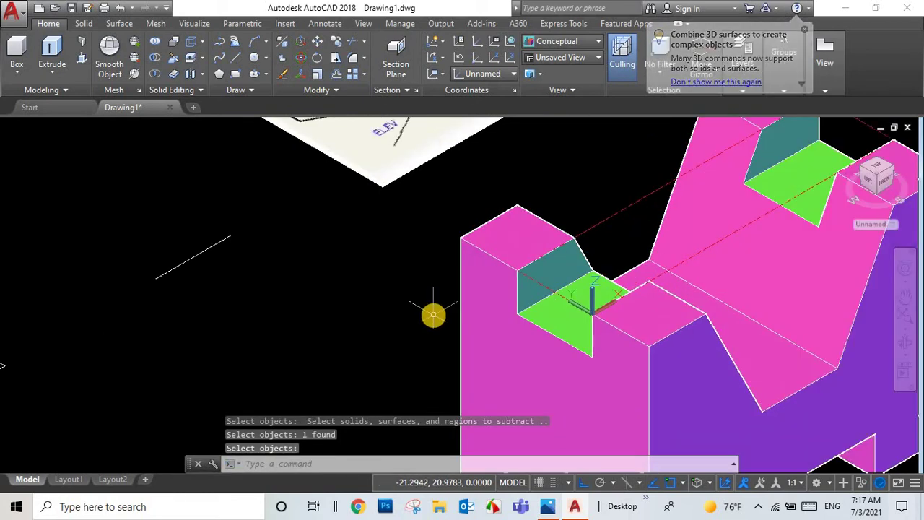
{"action": "scroll", "coordinate": [802, 154], "scroll_direction": "down", "scroll_amount": 1}
{"action": "scroll", "coordinate": [806, 151], "scroll_direction": "up", "scroll_amount": 1}
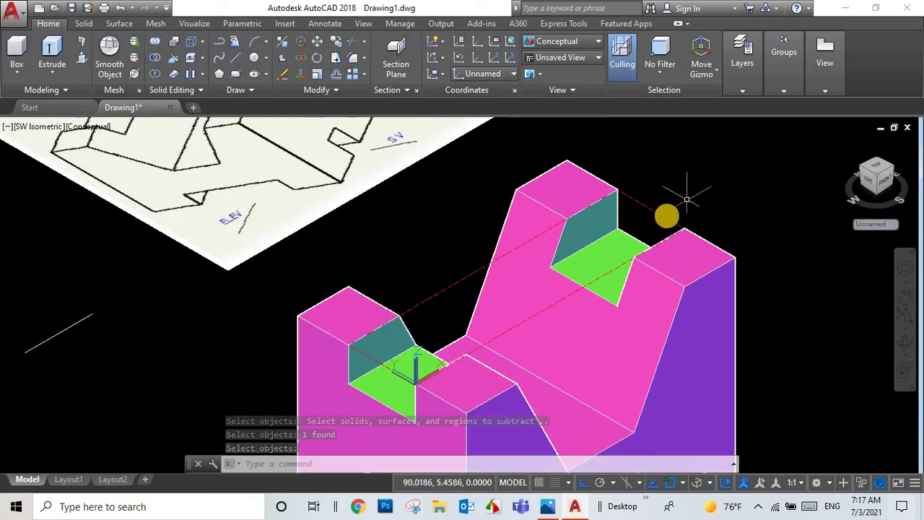
{"action": "key", "text": "Return"}
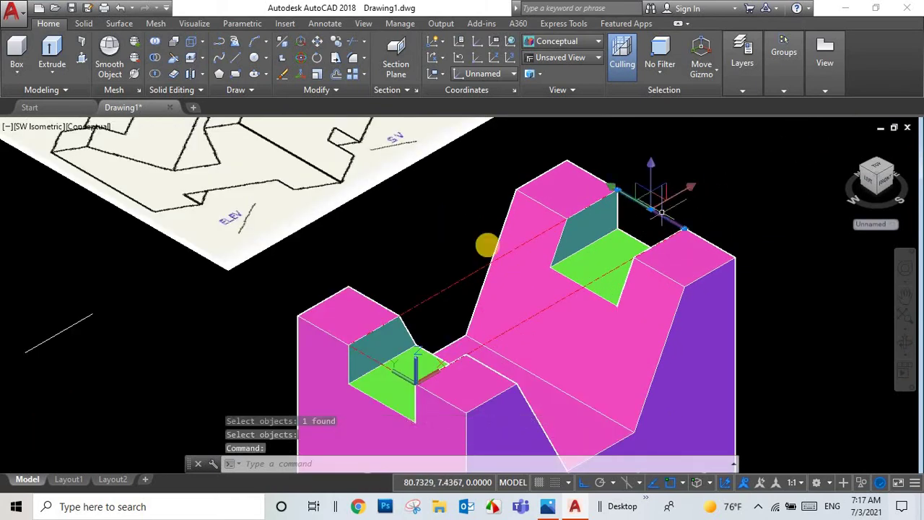
Delete the leftover dashed axis lines beside the V-block
{"action": "key", "text": "Delete"}
{"action": "left_click", "coordinate": [434, 292]}
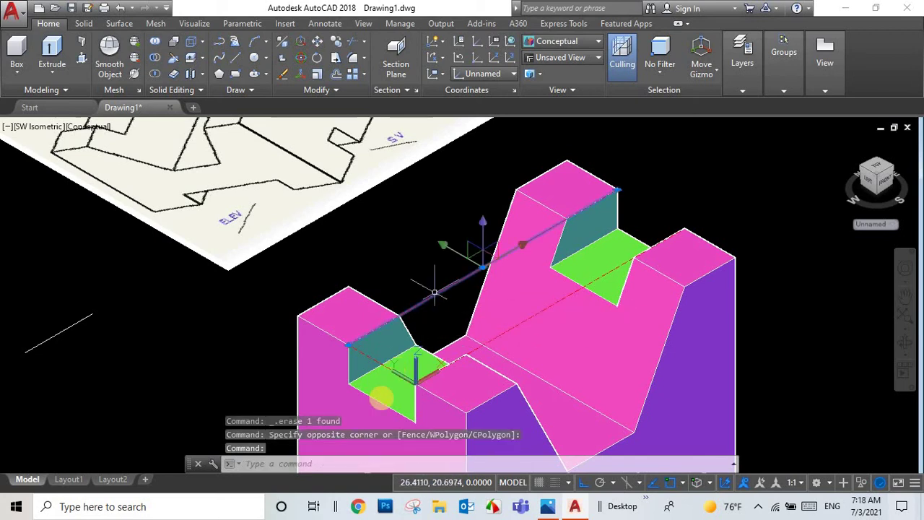
{"action": "left_click", "coordinate": [381, 368]}
{"action": "key", "text": "Delete"}
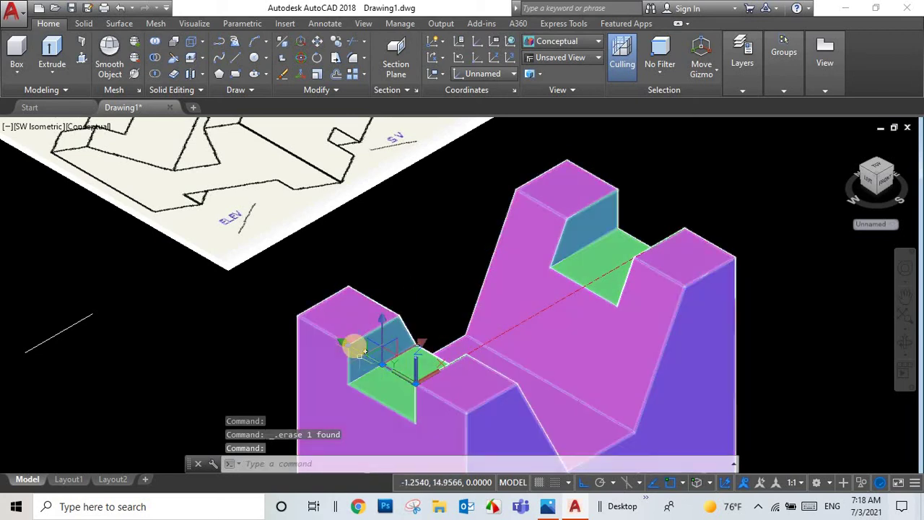
{"action": "scroll", "coordinate": [352, 347], "scroll_direction": "down", "scroll_amount": 2}
{"action": "scroll", "coordinate": [354, 347], "scroll_direction": "down", "scroll_amount": 2}
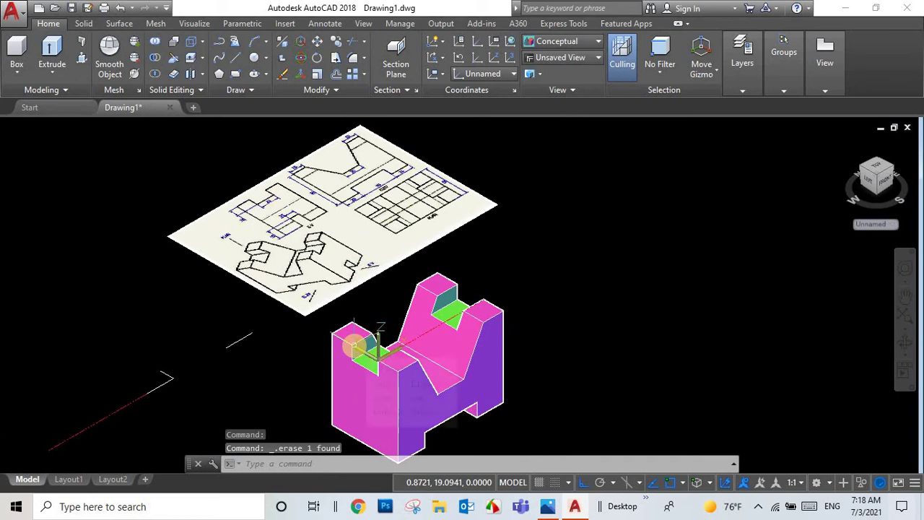
{"action": "scroll", "coordinate": [353, 347], "scroll_direction": "down", "scroll_amount": 3}
{"action": "scroll", "coordinate": [355, 404], "scroll_direction": "up", "scroll_amount": 4}
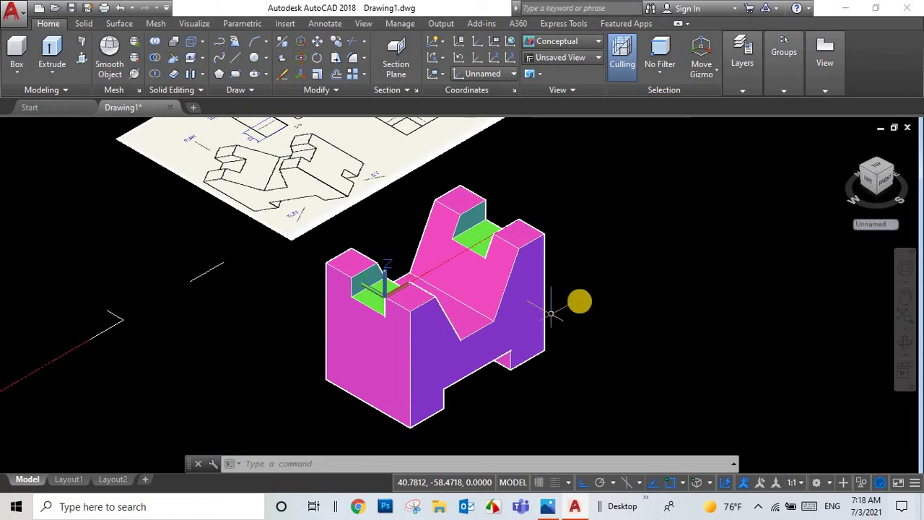
{"action": "scroll", "coordinate": [690, 308], "scroll_direction": "down", "scroll_amount": 2}
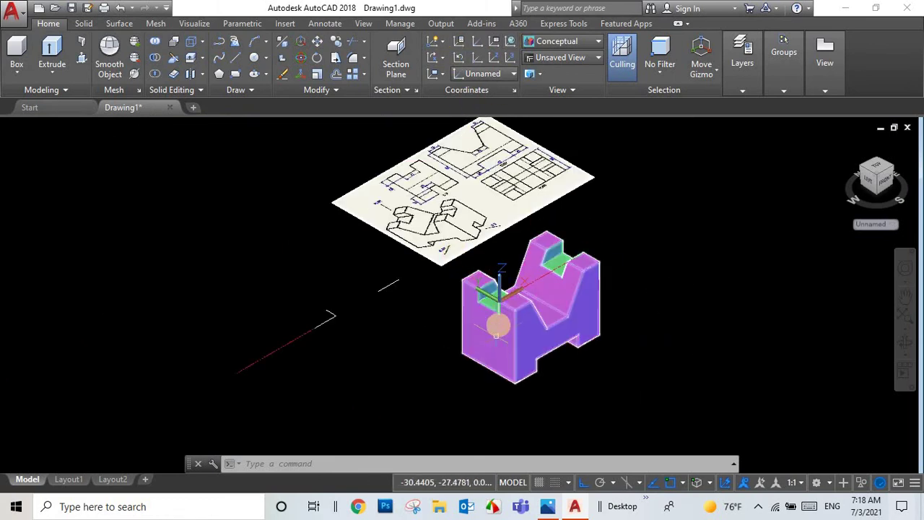
{"action": "scroll", "coordinate": [498, 332], "scroll_direction": "up", "scroll_amount": 1}
Erase the remaining stray outline lines with a crossing window, then bring up 3v.jpg
{"action": "left_click", "coordinate": [487, 306]}
{"action": "left_click", "coordinate": [499, 52]}
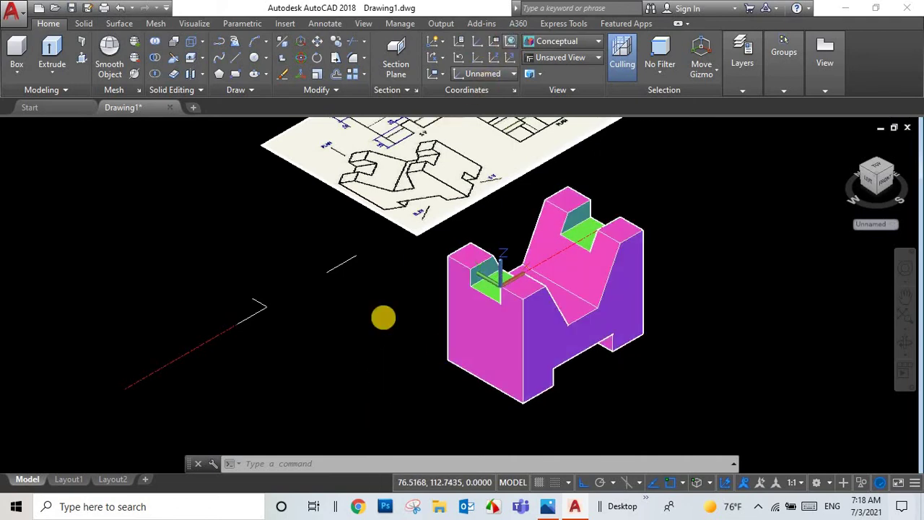
{"action": "left_click", "coordinate": [352, 233]}
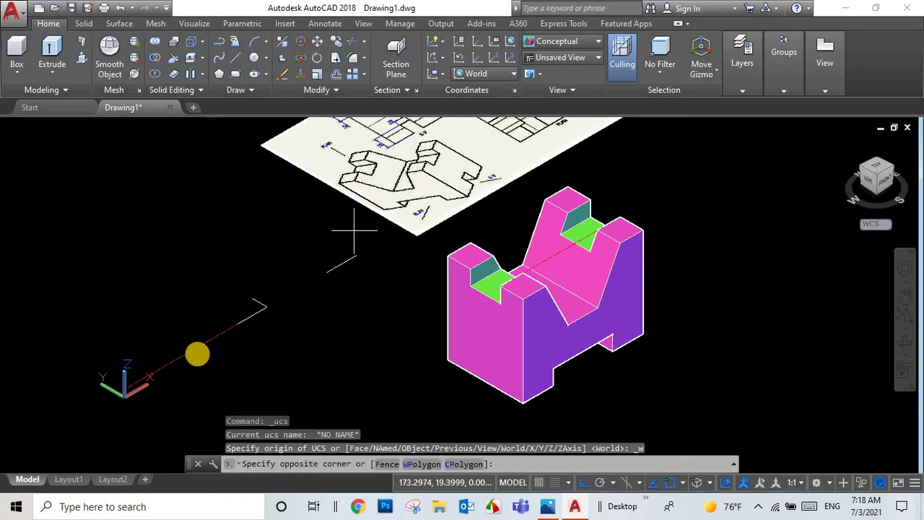
{"action": "left_click", "coordinate": [197, 352]}
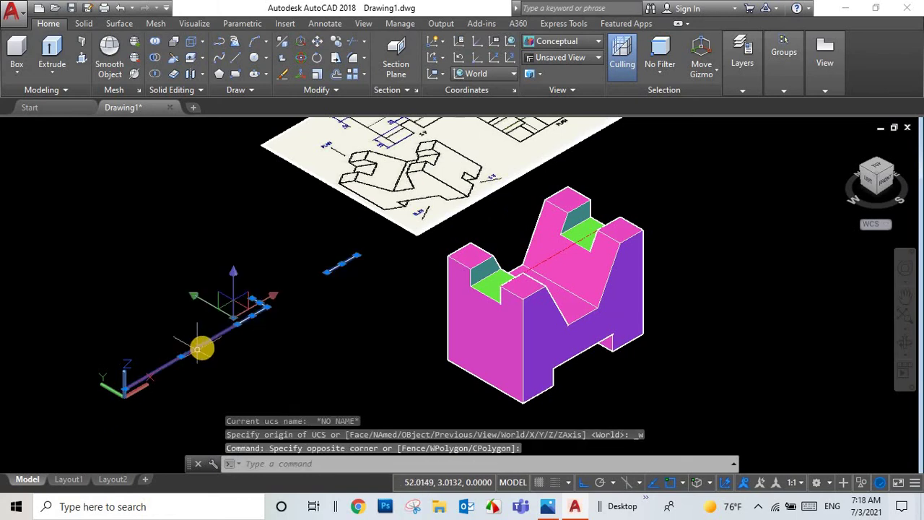
{"action": "key", "text": "Delete"}
{"action": "scroll", "coordinate": [481, 375], "scroll_direction": "up", "scroll_amount": 3}
{"action": "scroll", "coordinate": [483, 375], "scroll_direction": "down", "scroll_amount": 4}
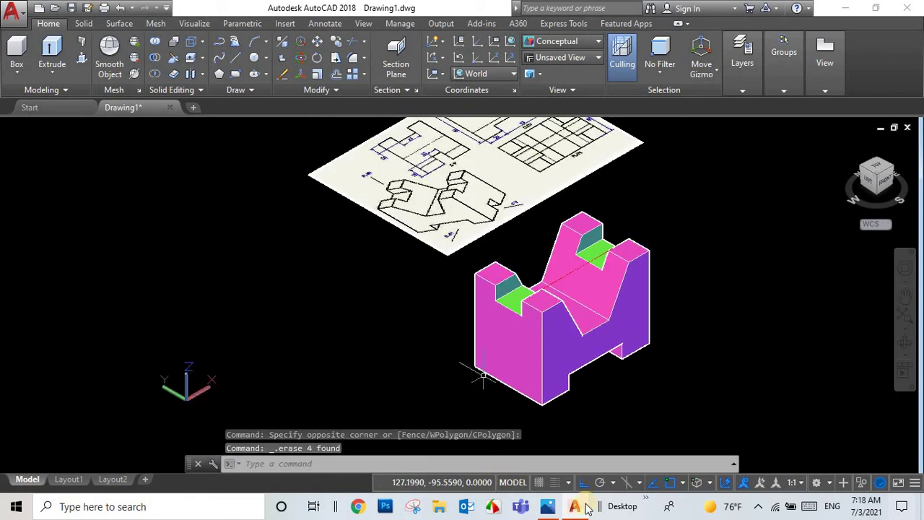
{"action": "key", "text": "alt+Tab"}
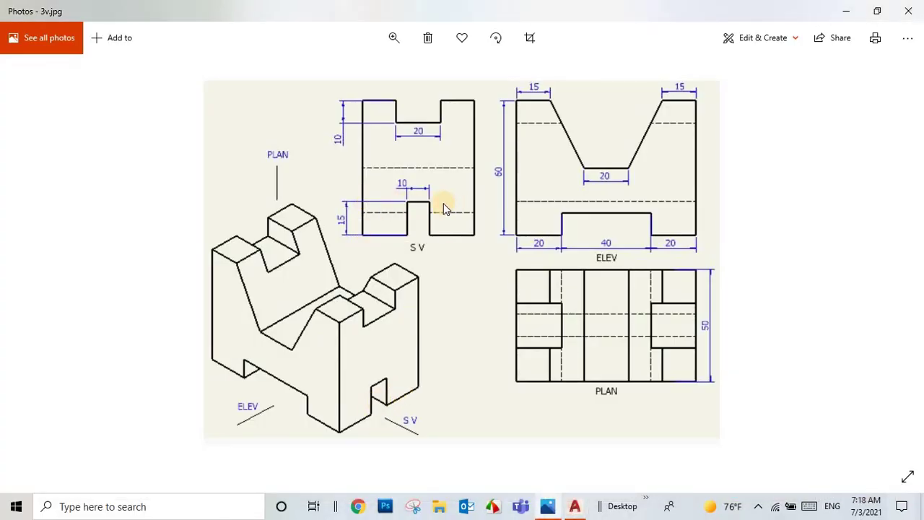
Back in AutoCAD, begin a line left of the V-block with a typed length
{"action": "left_click", "coordinate": [572, 507]}
{"action": "scroll", "coordinate": [516, 426], "scroll_direction": "down", "scroll_amount": 2}
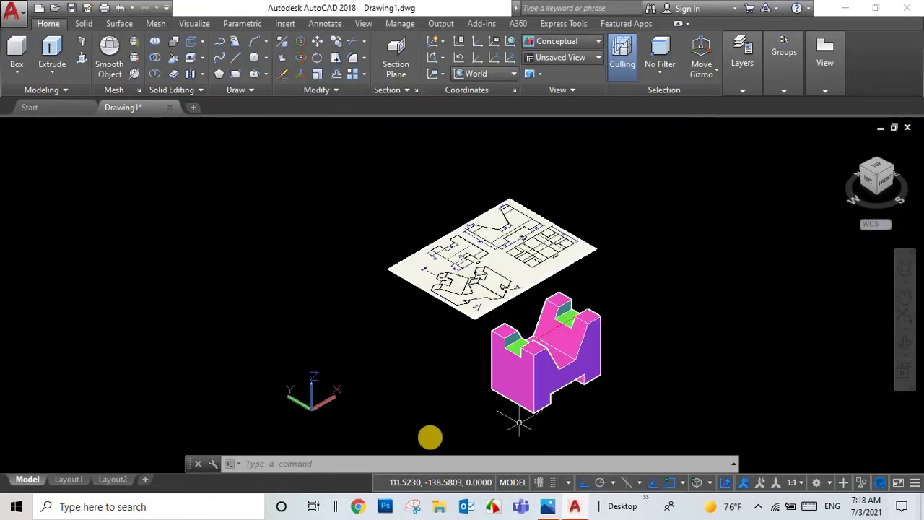
{"action": "scroll", "coordinate": [423, 428], "scroll_direction": "up", "scroll_amount": 3}
{"action": "left_click", "coordinate": [213, 65]}
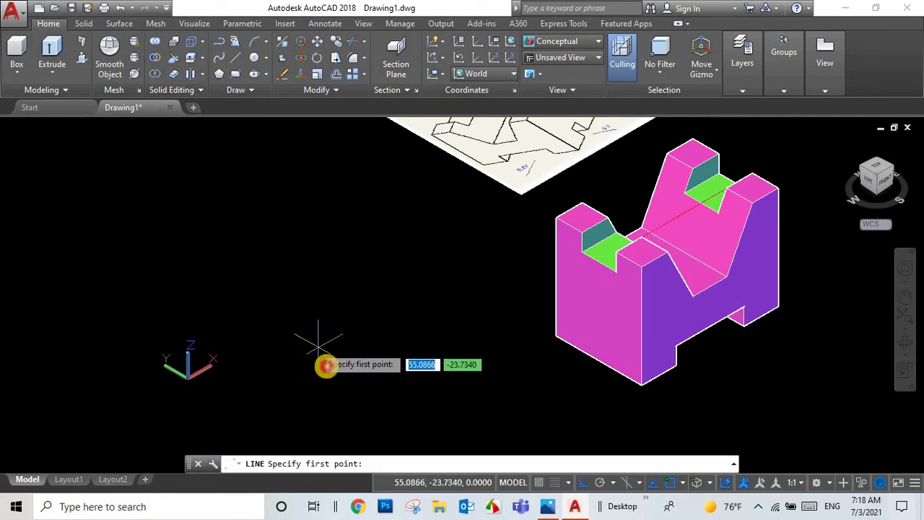
{"action": "left_click", "coordinate": [277, 357]}
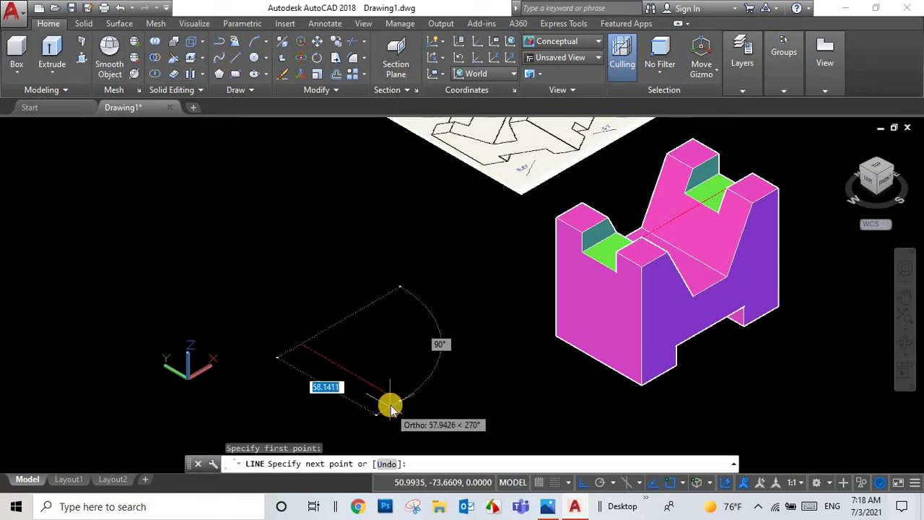
{"action": "type", "text": "0"}
{"action": "key", "text": "Return"}
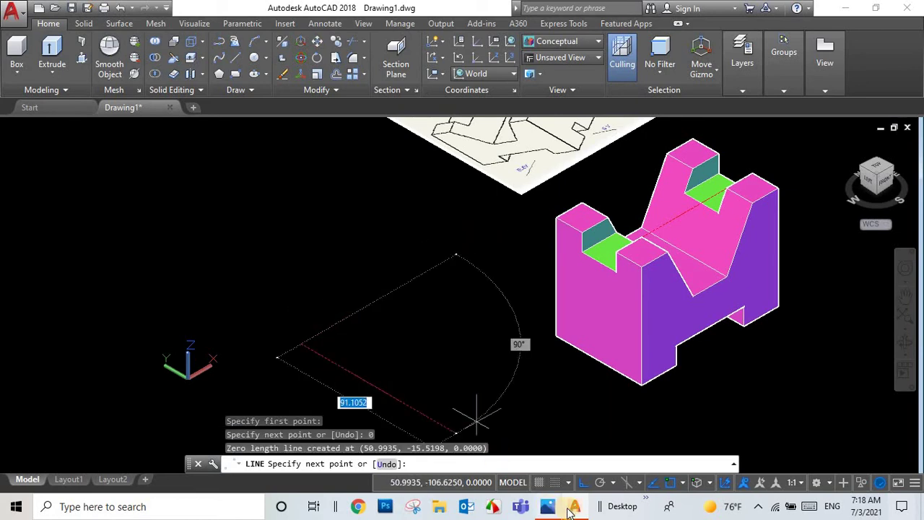
Check the reference drawing for dimensions, then cancel the unfinished line
{"action": "left_click", "coordinate": [570, 511]}
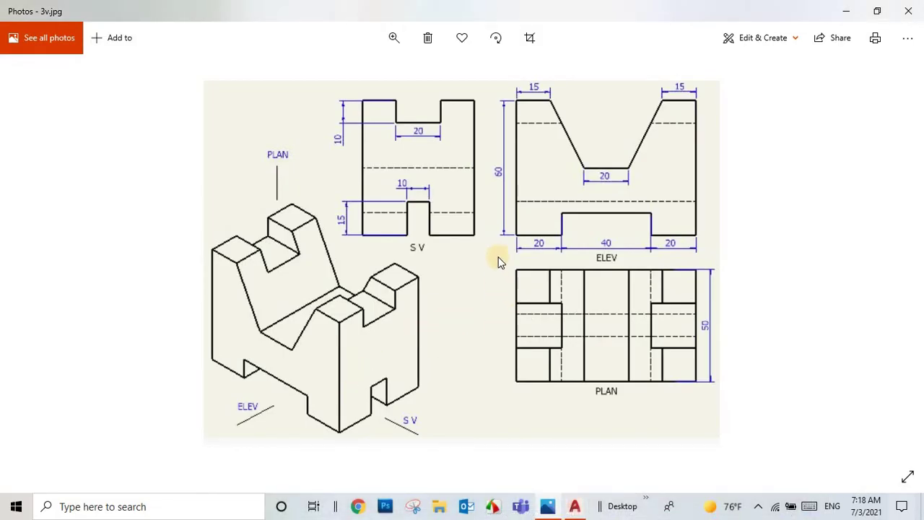
{"action": "key", "text": "alt+Tab"}
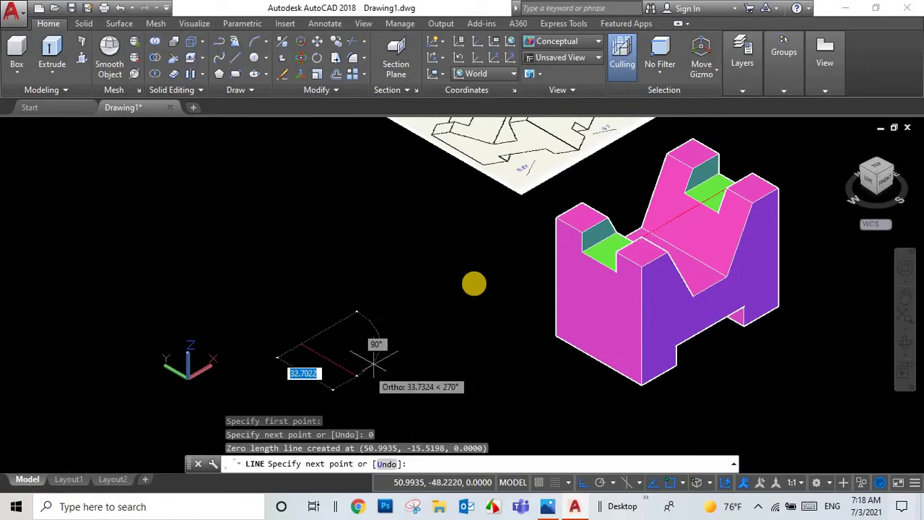
{"action": "type", "text": "00"}
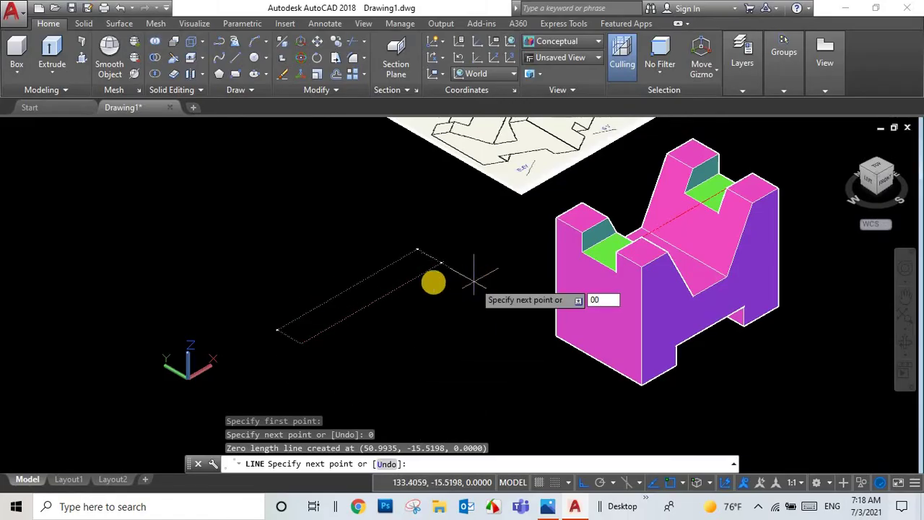
{"action": "key", "text": "Return"}
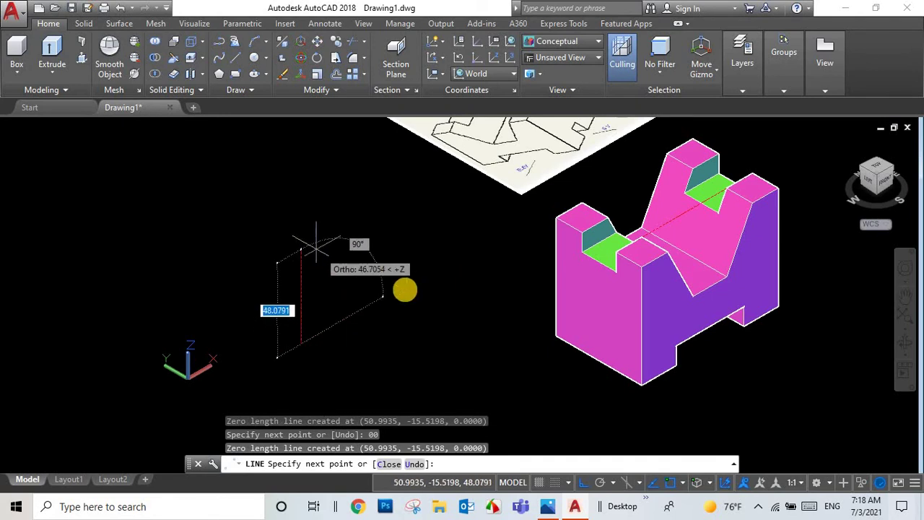
{"action": "scroll", "coordinate": [318, 318], "scroll_direction": "up", "scroll_amount": 3}
{"action": "key", "text": "Escape"}
{"action": "scroll", "coordinate": [318, 317], "scroll_direction": "down", "scroll_amount": 3}
{"action": "left_click", "coordinate": [208, 318]}
{"action": "left_click", "coordinate": [295, 383]}
Draw a closed 10 by 100 rectangular outline to the left of the V-block
{"action": "key", "text": "Return"}
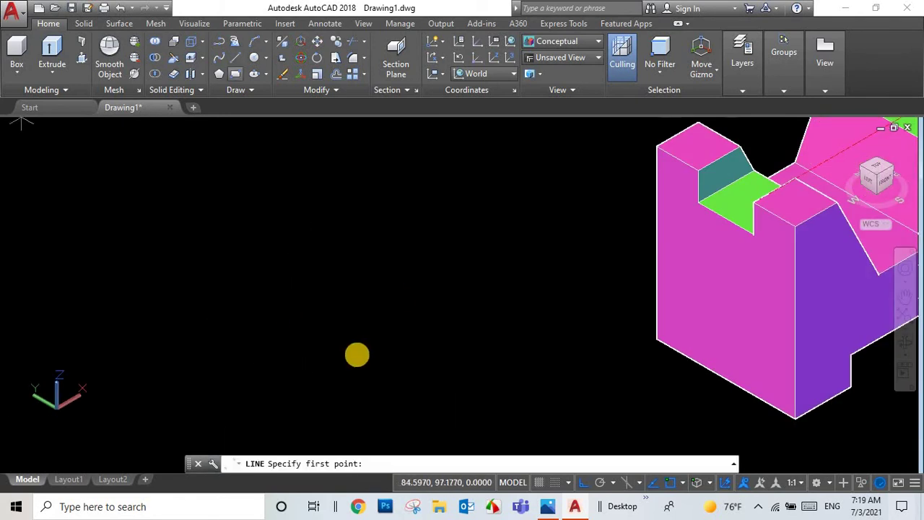
{"action": "left_click", "coordinate": [297, 354]}
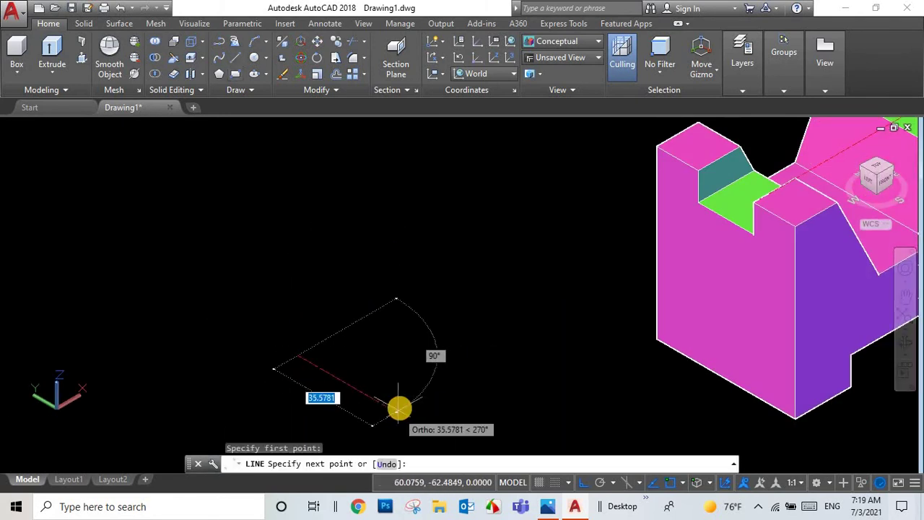
{"action": "type", "text": "10"}
{"action": "key", "text": "Return"}
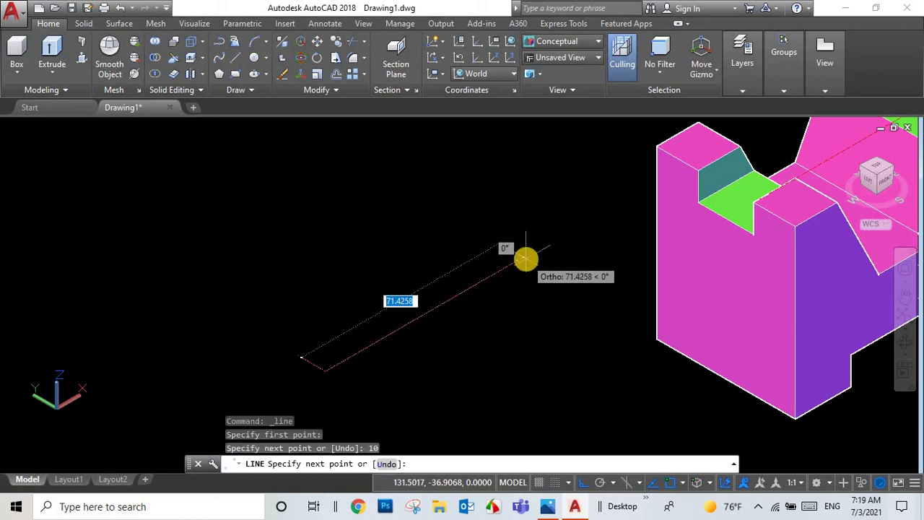
{"action": "type", "text": "100"}
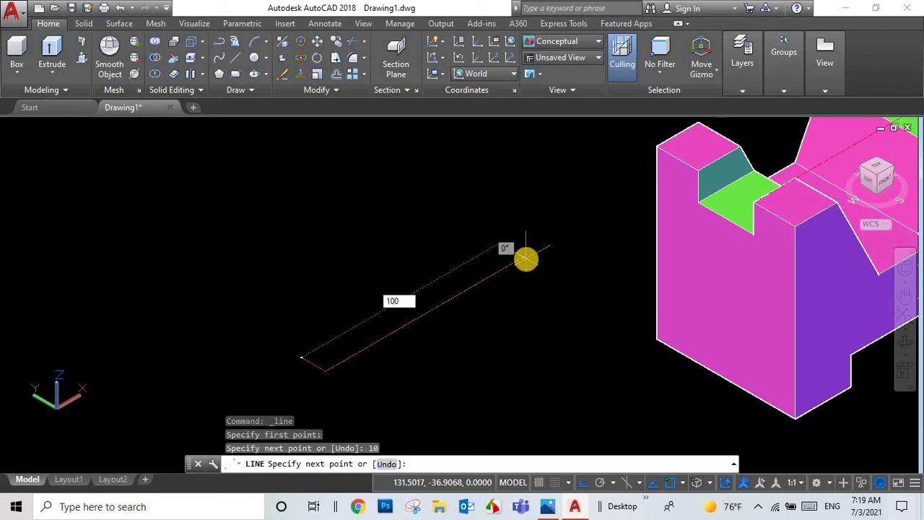
{"action": "key", "text": "Return"}
{"action": "key", "text": "ctrl+z"}
{"action": "scroll", "coordinate": [303, 217], "scroll_direction": "down", "scroll_amount": 2}
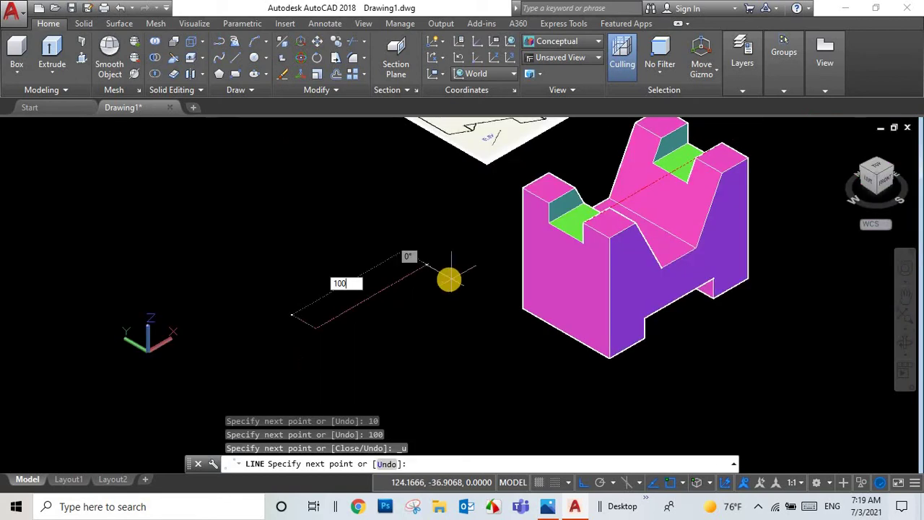
{"action": "key", "text": "Return"}
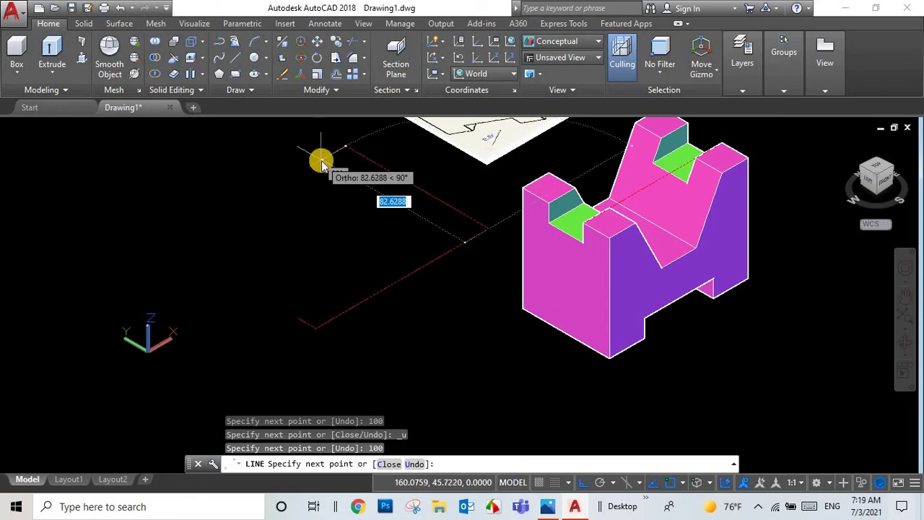
{"action": "type", "text": "10"}
{"action": "key", "text": "Return"}
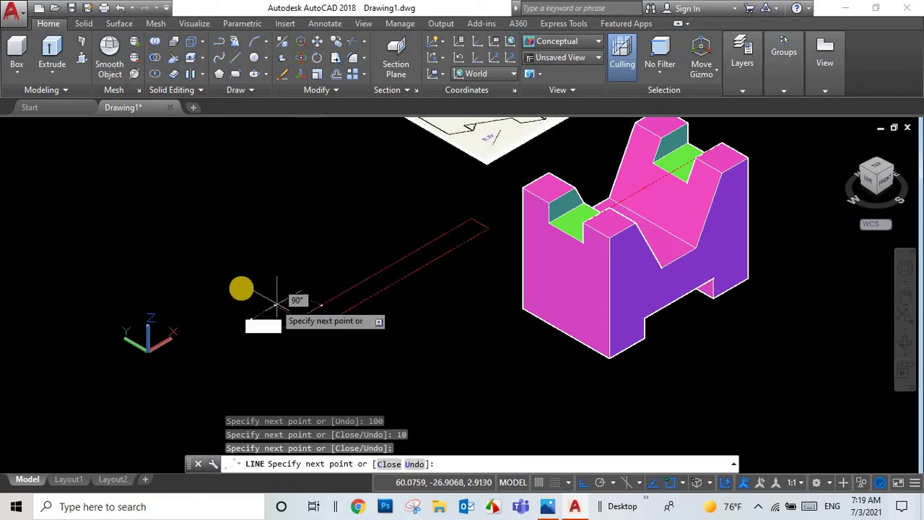
{"action": "key", "text": "Return"}
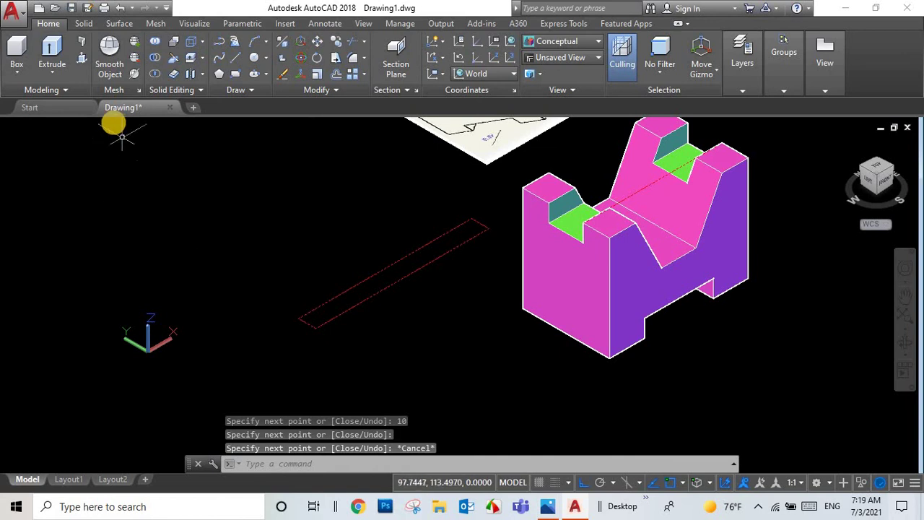
{"action": "left_click", "coordinate": [82, 58]}
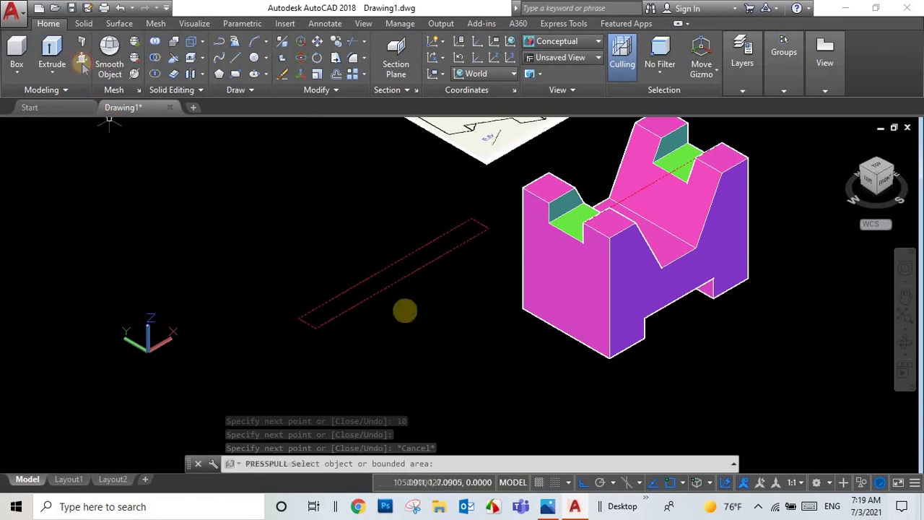
Press-pull the thin rectangular outline 15 units up into a bar solid
{"action": "left_click", "coordinate": [392, 273]}
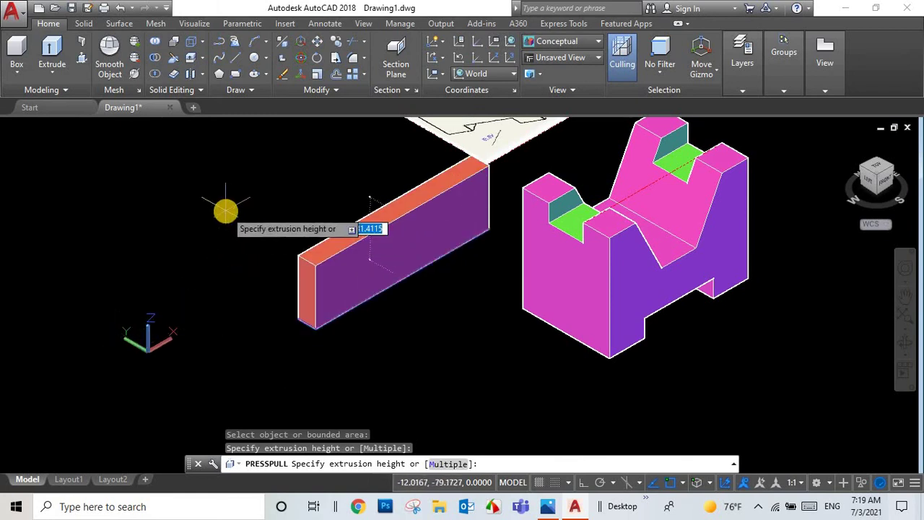
{"action": "type", "text": "15"}
{"action": "key", "text": "Return"}
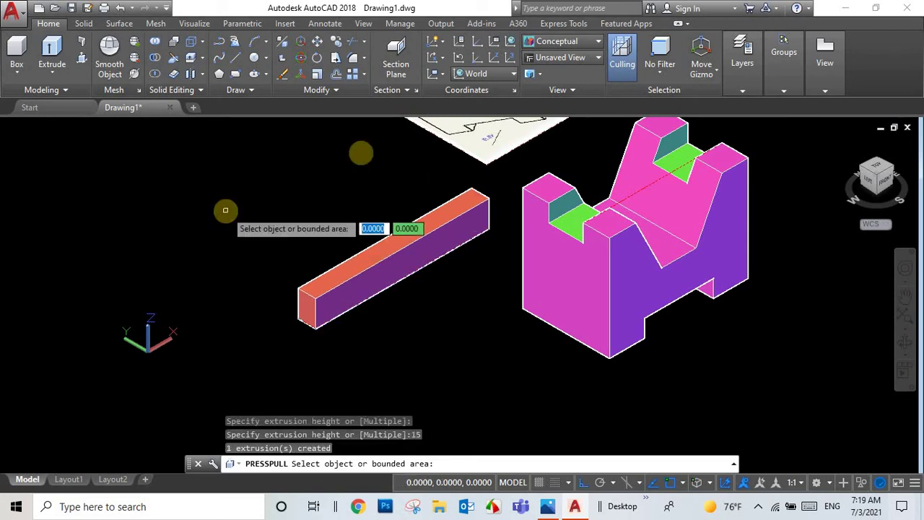
{"action": "left_click", "coordinate": [366, 262]}
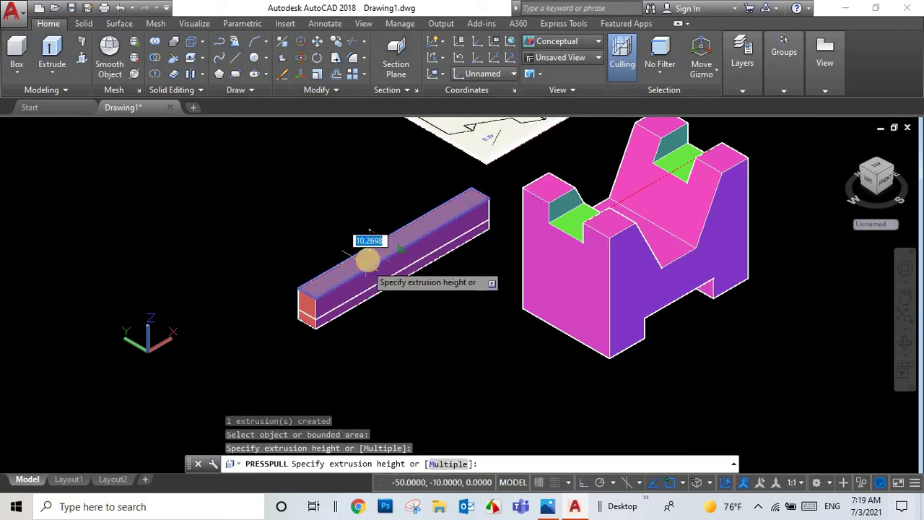
{"action": "key", "text": "Escape"}
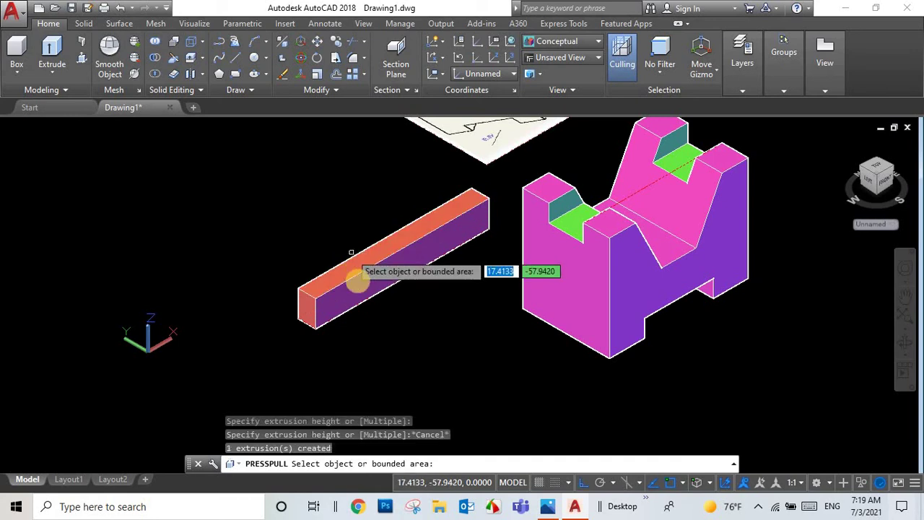
{"action": "key", "text": "Escape"}
Colour the new bar Yellow, after briefly trying Cyan
{"action": "left_click", "coordinate": [366, 283]}
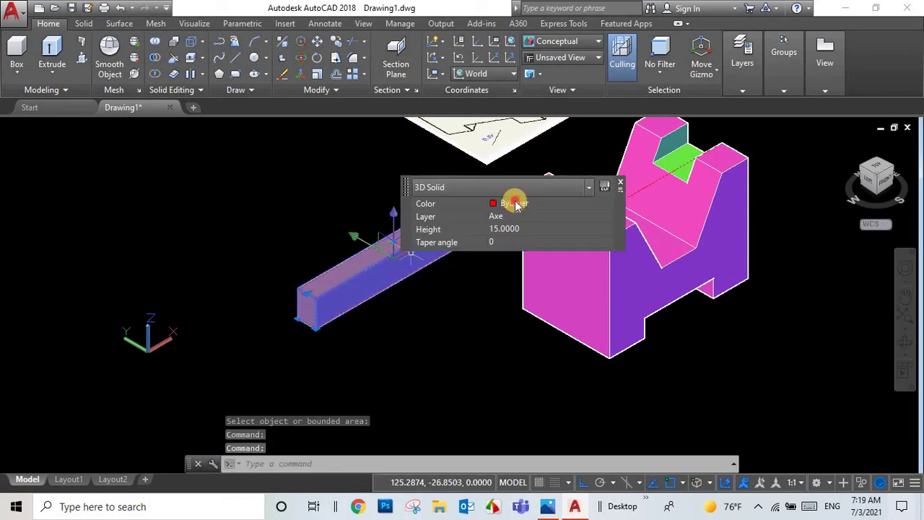
{"action": "left_click", "coordinate": [515, 204]}
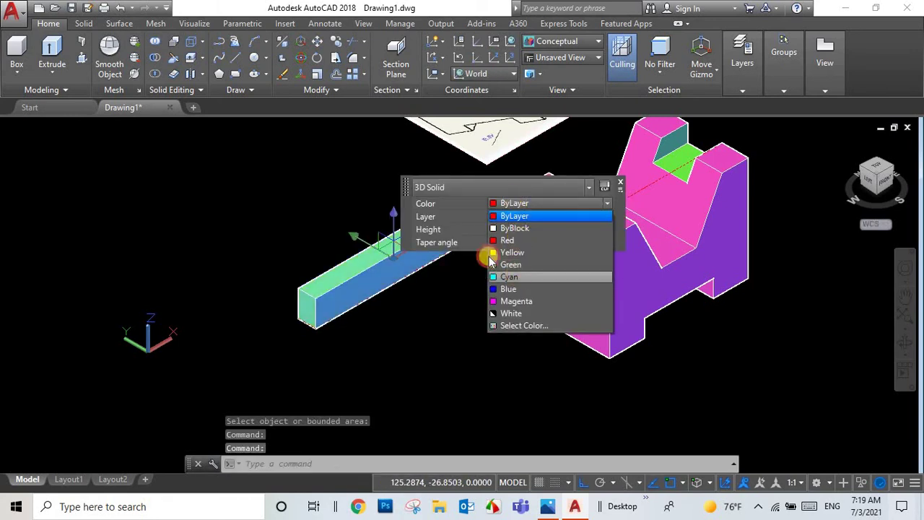
{"action": "left_click", "coordinate": [505, 271]}
{"action": "left_click", "coordinate": [551, 210]}
{"action": "left_click", "coordinate": [520, 254]}
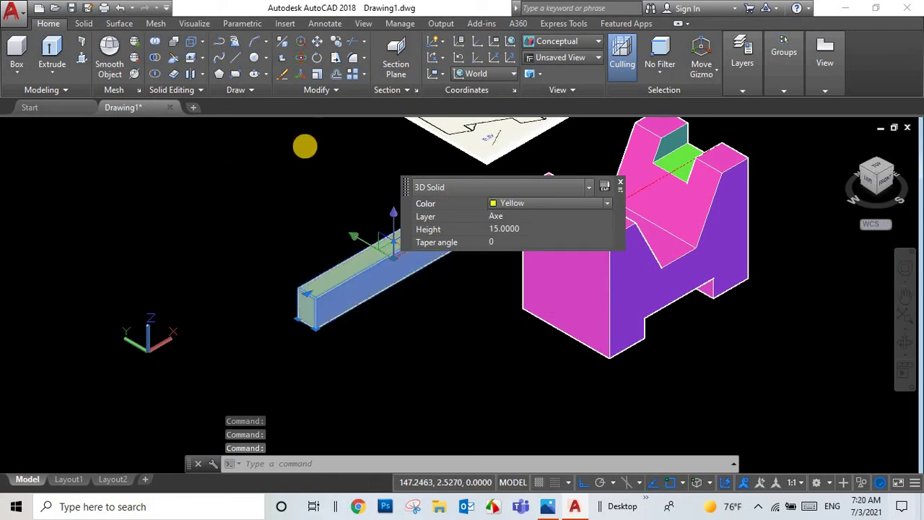
{"action": "key", "text": "Escape"}
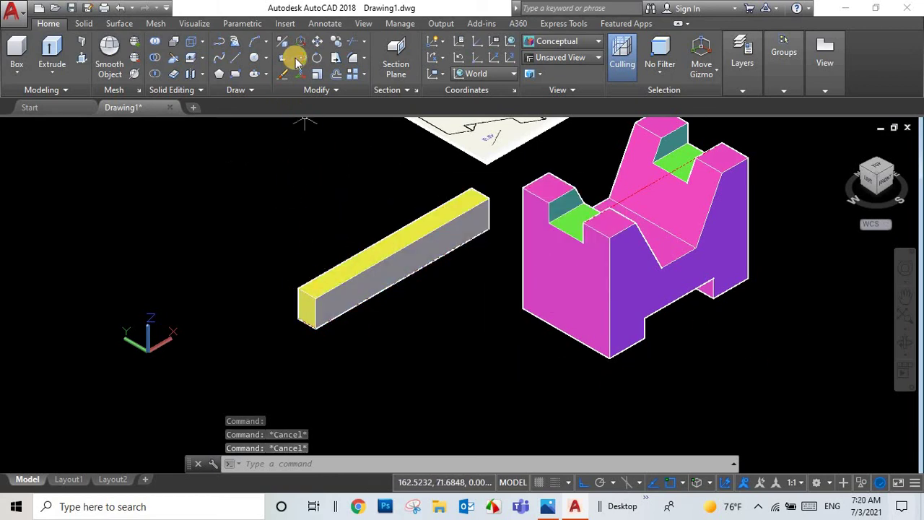
Move the yellow bar from its end corner onto the V-block's bottom corner
{"action": "left_click", "coordinate": [318, 47]}
{"action": "left_click", "coordinate": [392, 277]}
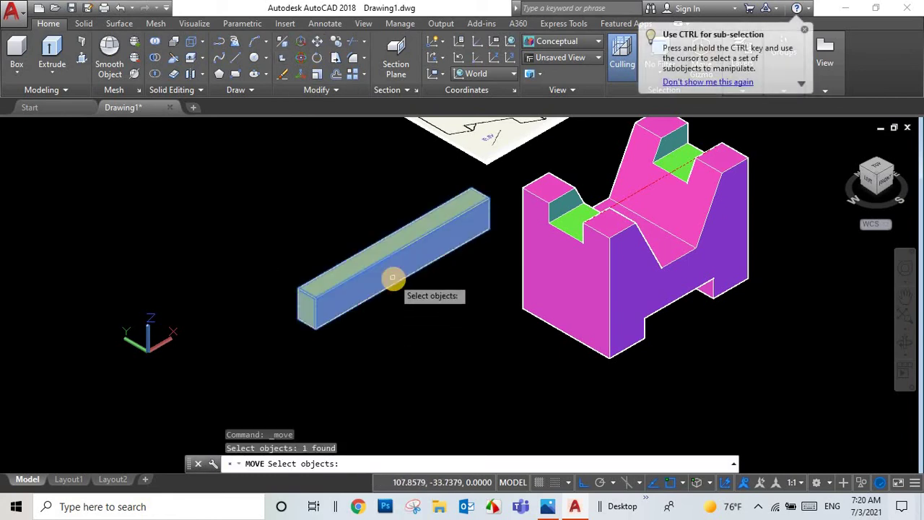
{"action": "key", "text": "Return"}
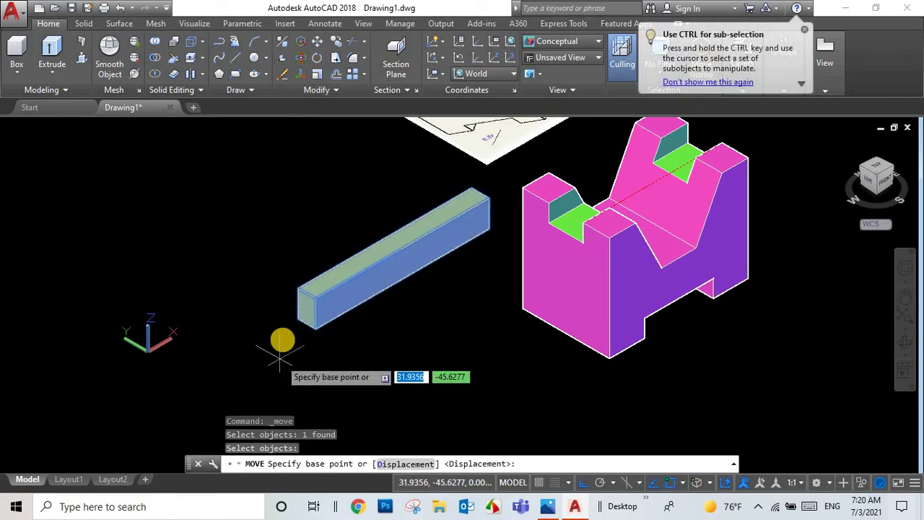
{"action": "scroll", "coordinate": [295, 330], "scroll_direction": "up", "scroll_amount": 5}
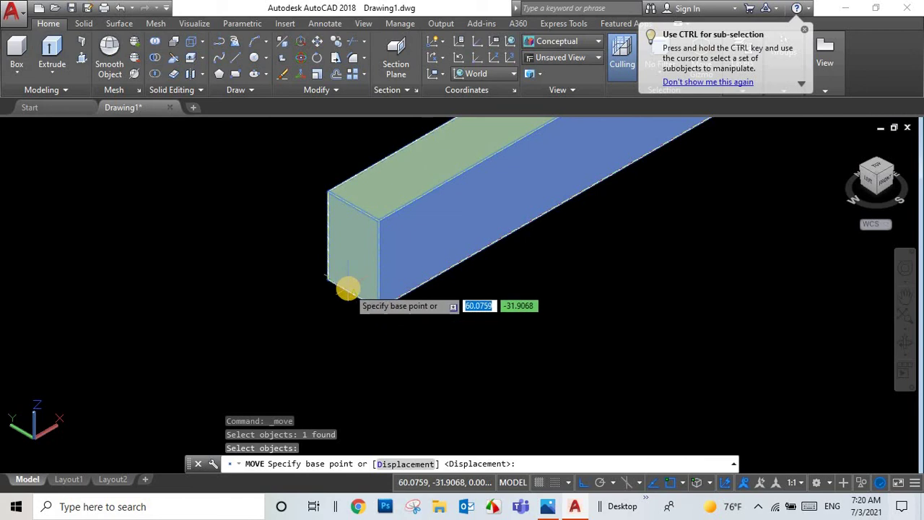
{"action": "left_click", "coordinate": [347, 288]}
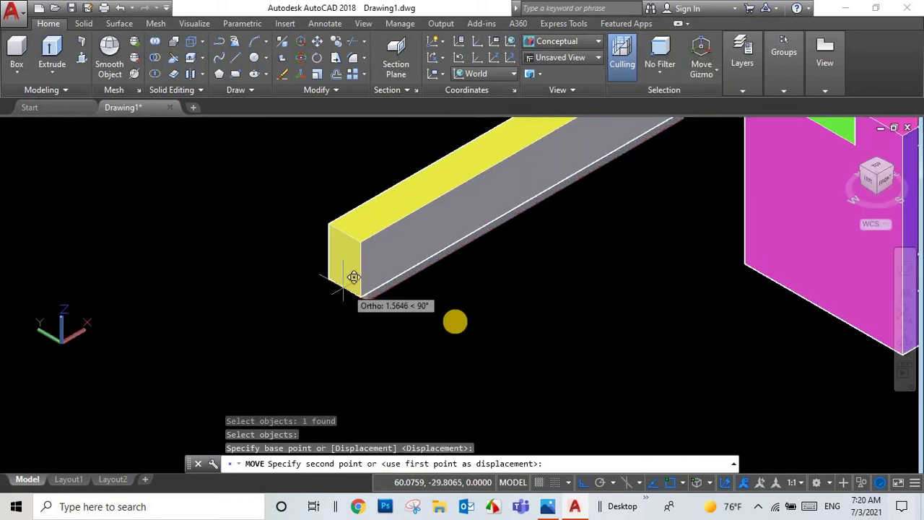
{"action": "scroll", "coordinate": [353, 277], "scroll_direction": "down", "scroll_amount": 3}
{"action": "scroll", "coordinate": [599, 305], "scroll_direction": "up", "scroll_amount": 3}
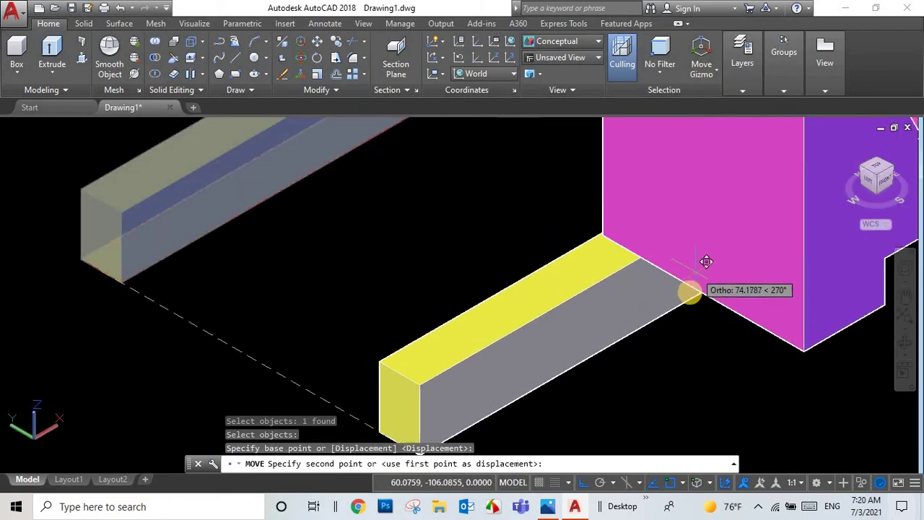
{"action": "left_click", "coordinate": [695, 289]}
{"action": "scroll", "coordinate": [597, 326], "scroll_direction": "down", "scroll_amount": 3}
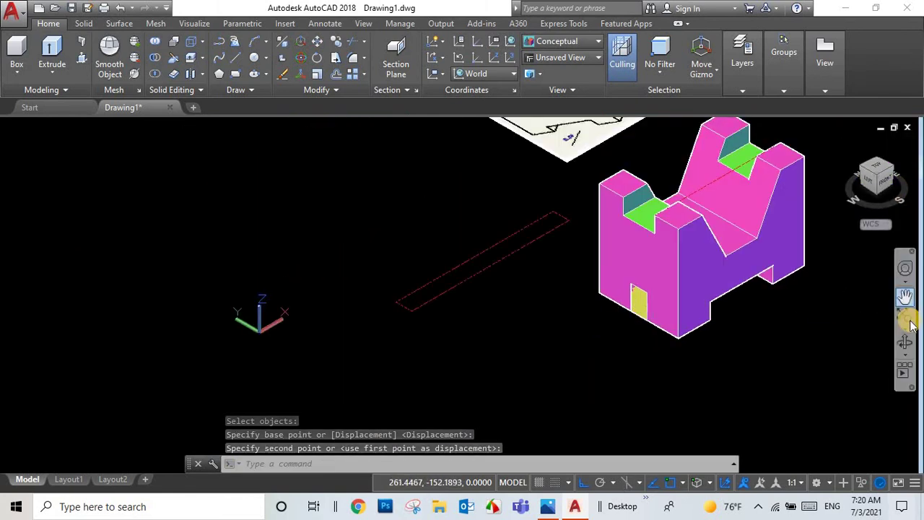
Orbit the model to view the V-block from the opposite side where the yellow bar protrudes
{"action": "middle_click", "coordinate": [794, 308]}
{"action": "middle_click", "coordinate": [794, 309]}
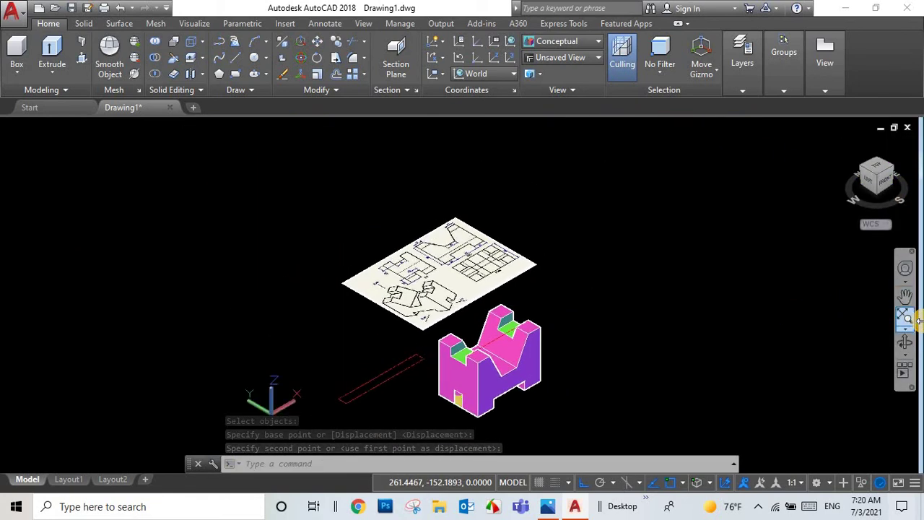
{"action": "middle_click_drag", "start_coordinate": [763, 309], "coordinate": [549, 312], "text": "shift"}
{"action": "mouse_move", "coordinate": [549, 312]}
{"action": "left_mouse_down"}
{"action": "mouse_move", "coordinate": [573, 298]}
{"action": "mouse_move", "coordinate": [639, 296]}
{"action": "mouse_move", "coordinate": [691, 320]}
{"action": "mouse_move", "coordinate": [757, 334]}
{"action": "mouse_move", "coordinate": [910, 339]}
{"action": "mouse_move", "coordinate": [555, 309]}
{"action": "mouse_move", "coordinate": [542, 337]}
{"action": "mouse_move", "coordinate": [642, 289]}
{"action": "left_mouse_up"}
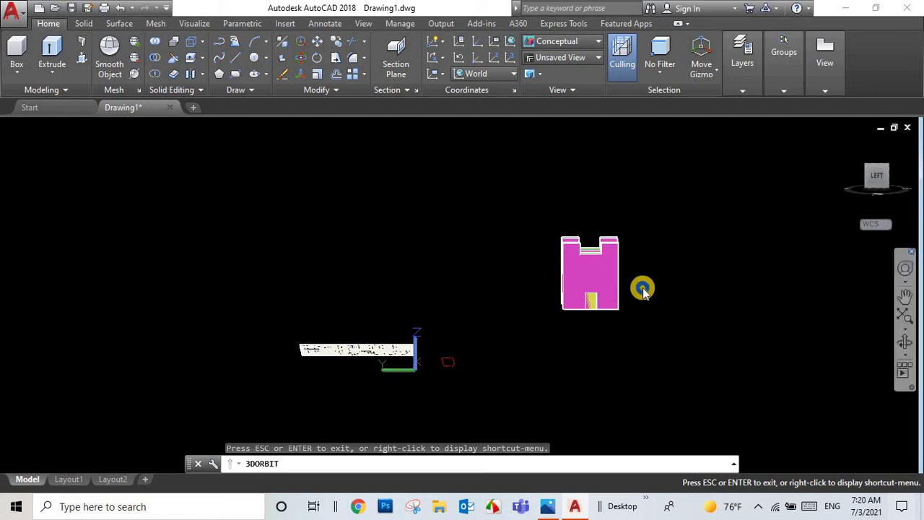
{"action": "right_click", "coordinate": [642, 289]}
{"action": "left_click", "coordinate": [661, 37]}
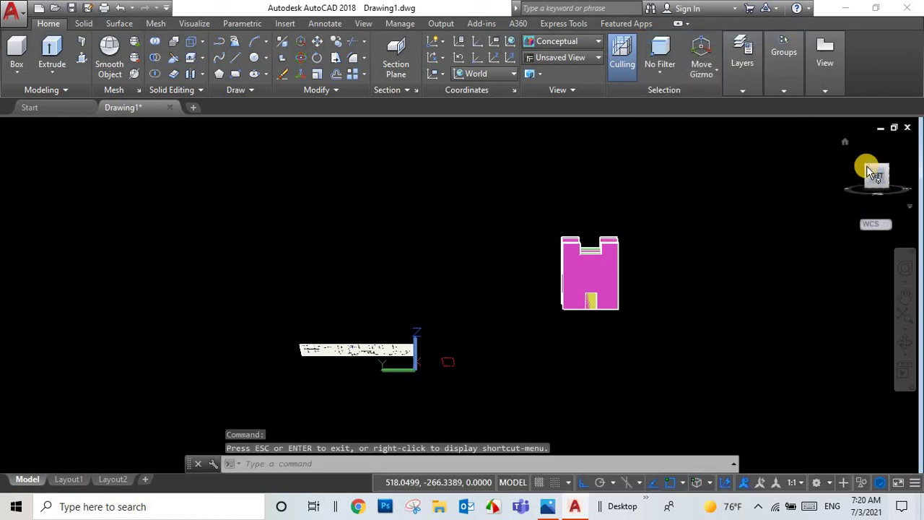
{"action": "left_click", "coordinate": [866, 165]}
{"action": "scroll", "coordinate": [586, 282], "scroll_direction": "up", "scroll_amount": 3}
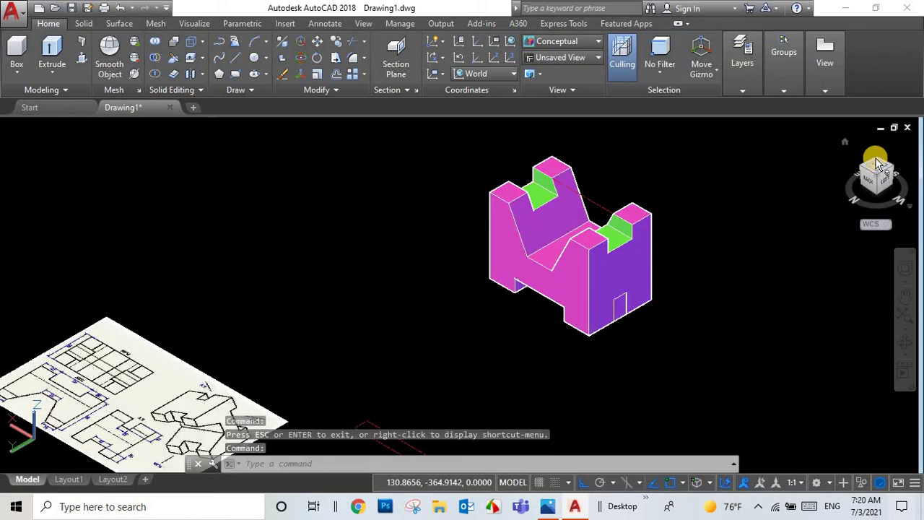
{"action": "middle_click_drag", "start_coordinate": [622, 278], "coordinate": [227, 306], "text": "shift"}
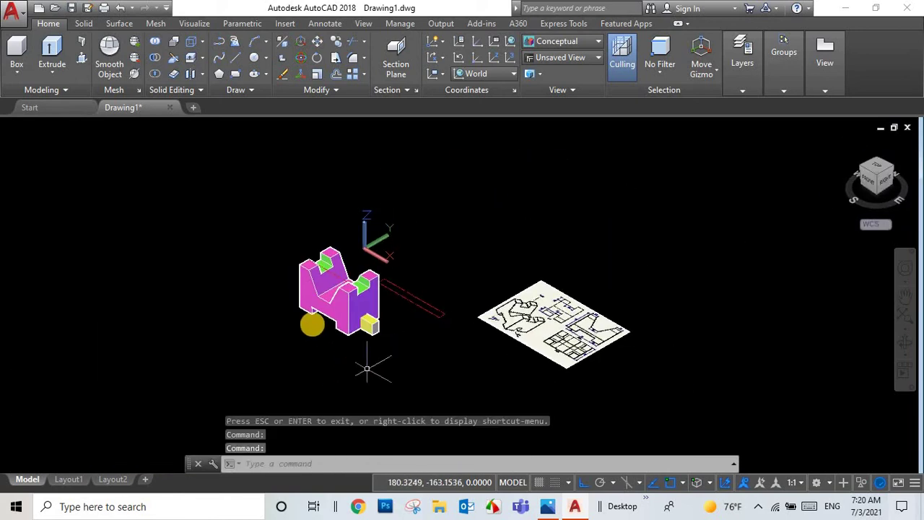
{"action": "scroll", "coordinate": [220, 303], "scroll_direction": "up", "scroll_amount": 2}
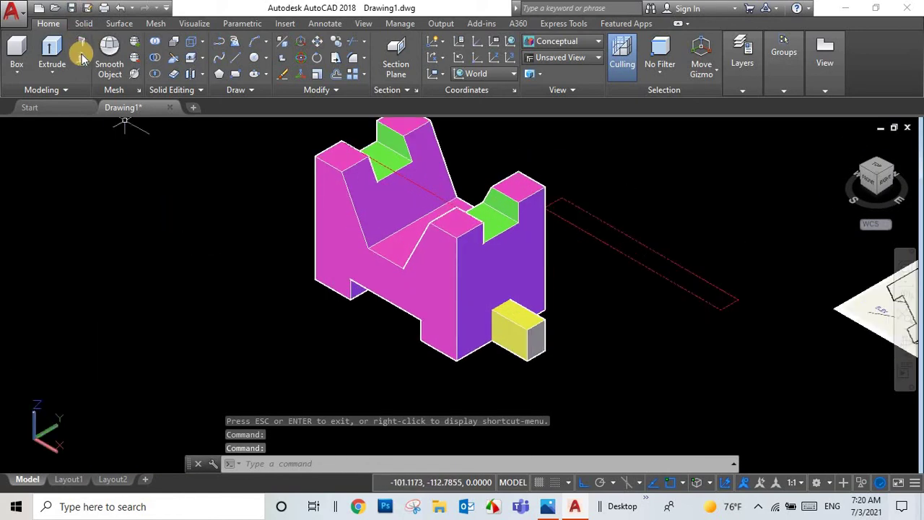
Subtract the yellow bar from the V-block to cut a slot through its base
{"action": "left_click", "coordinate": [134, 69]}
{"action": "left_click", "coordinate": [525, 199]}
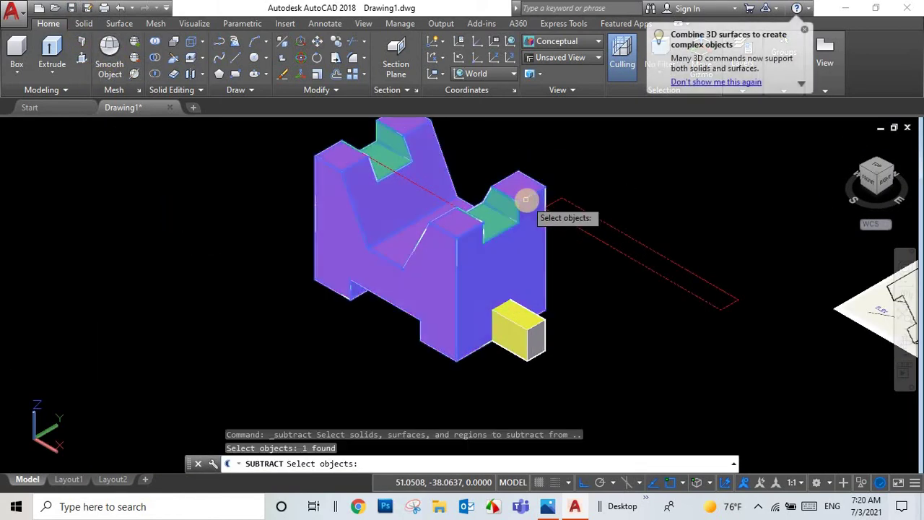
{"action": "key", "text": "Return"}
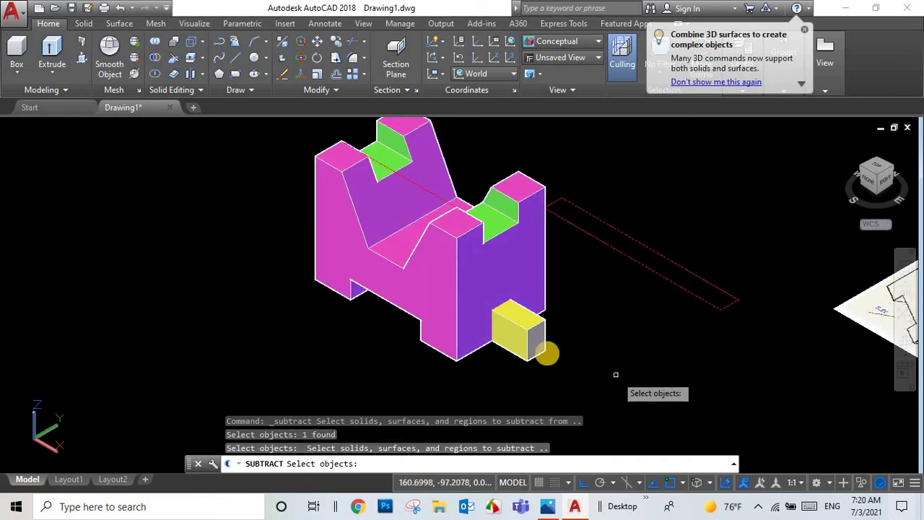
{"action": "left_click", "coordinate": [535, 339]}
{"action": "key", "text": "Return"}
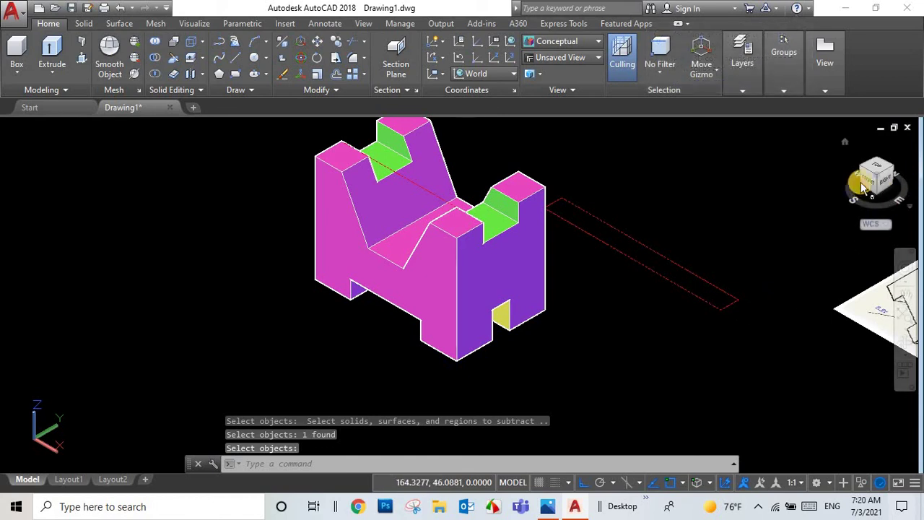
{"action": "left_click", "coordinate": [852, 192]}
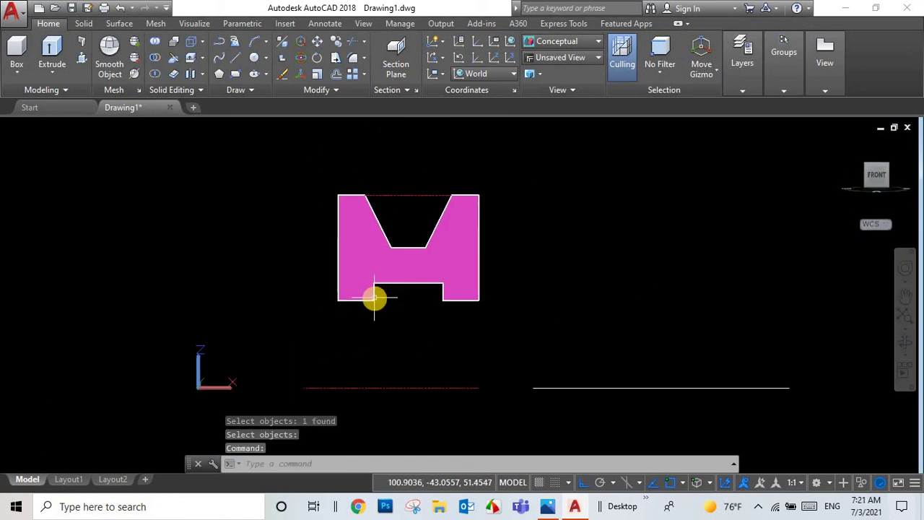
Review the V-block in front, side, top and isometric views, then orbit to look underneath
{"action": "left_click", "coordinate": [890, 177]}
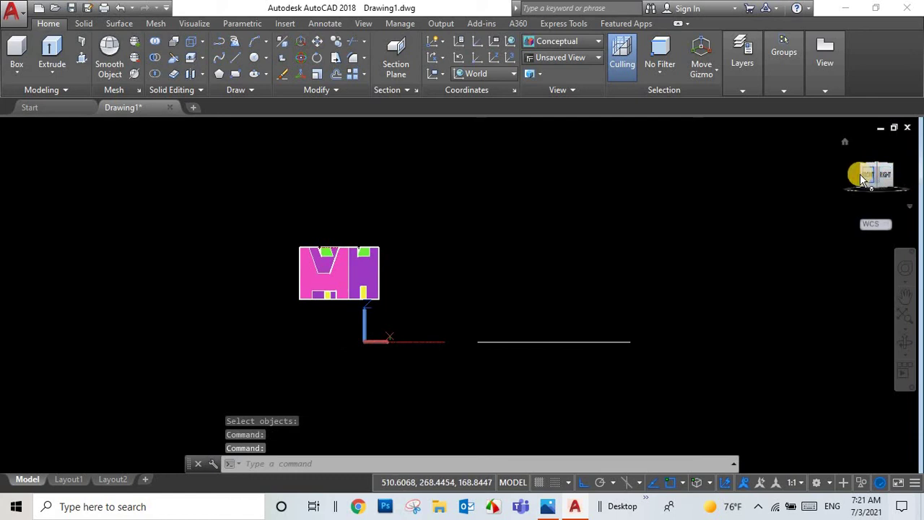
{"action": "left_click_drag", "start_coordinate": [859, 174], "coordinate": [888, 175]}
{"action": "left_click", "coordinate": [886, 179]}
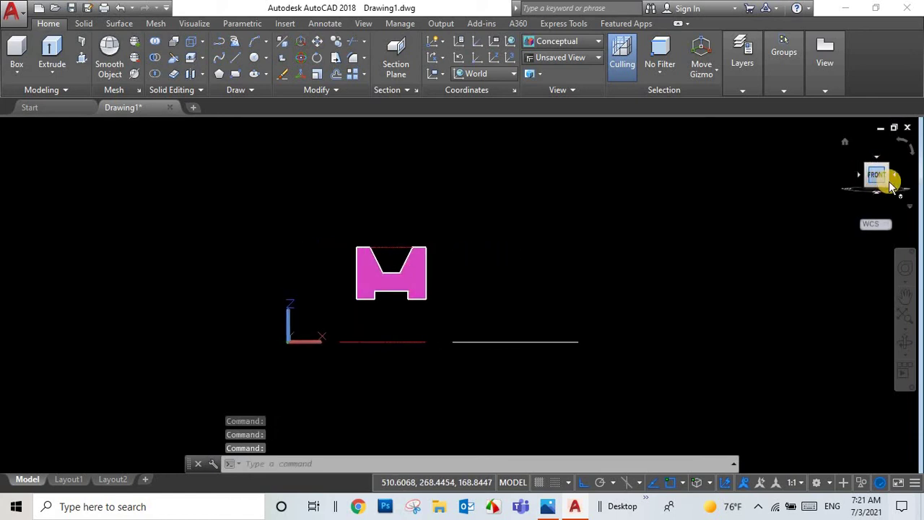
{"action": "left_click", "coordinate": [891, 180]}
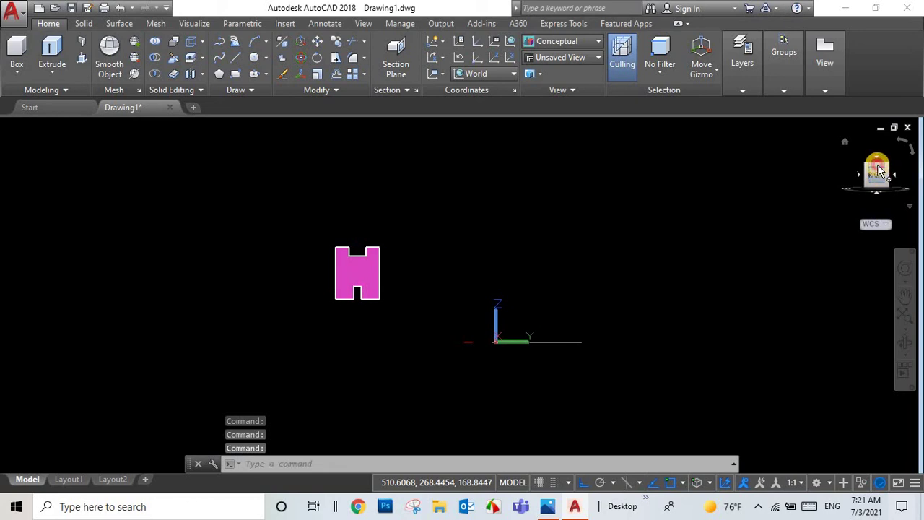
{"action": "left_click", "coordinate": [877, 170]}
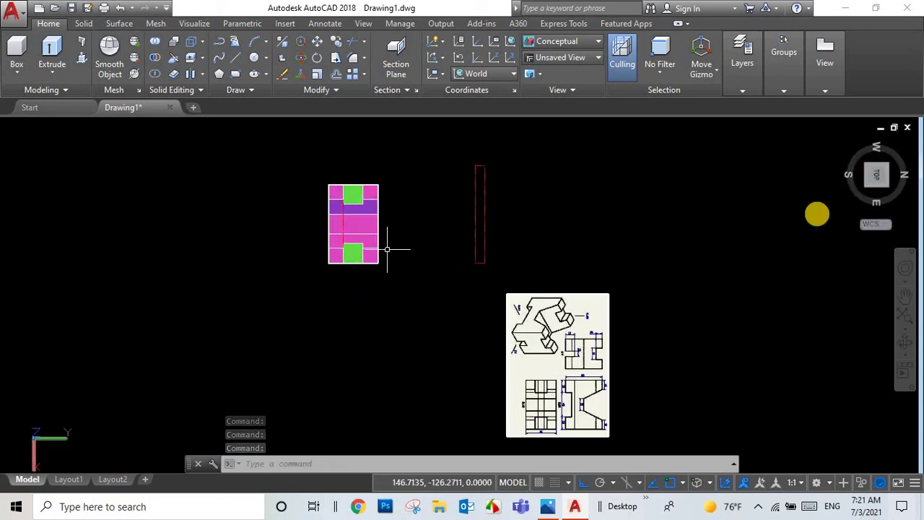
{"action": "left_click", "coordinate": [867, 189]}
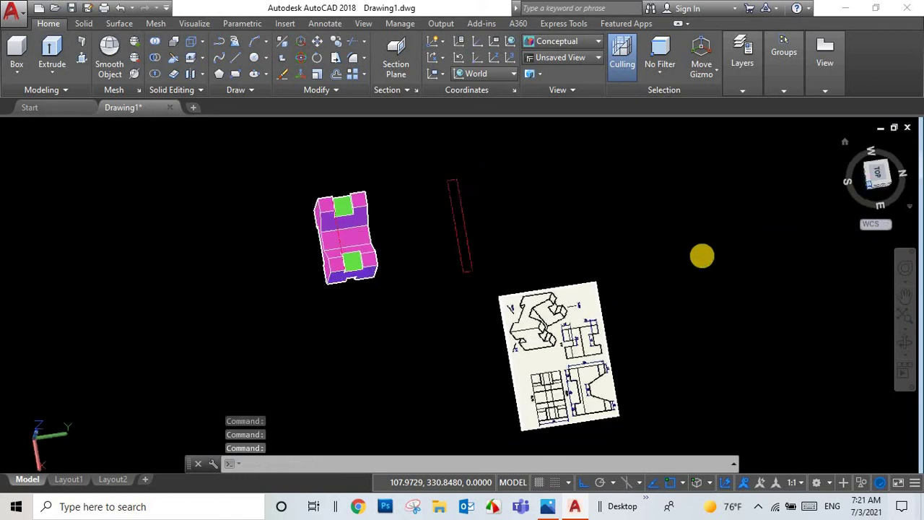
{"action": "scroll", "coordinate": [314, 312], "scroll_direction": "up", "scroll_amount": 3}
{"action": "scroll", "coordinate": [314, 312], "scroll_direction": "up", "scroll_amount": 2}
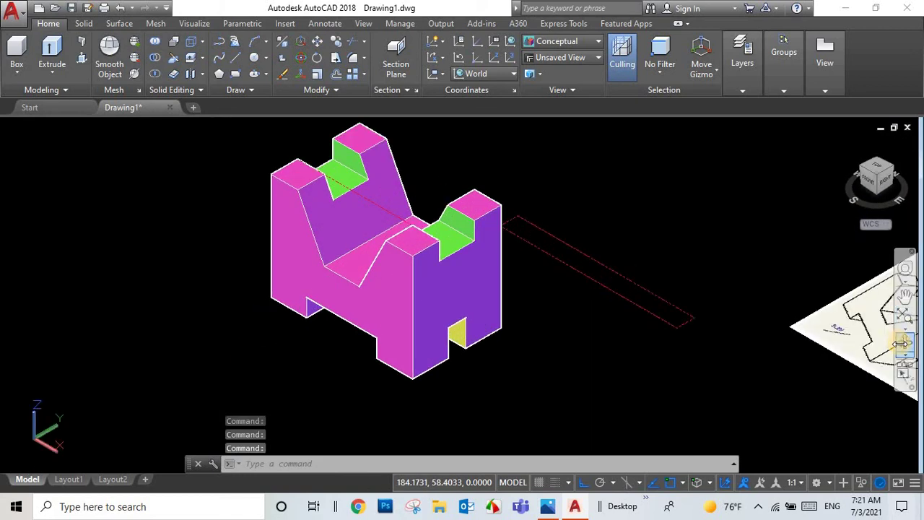
{"action": "left_click", "coordinate": [905, 340]}
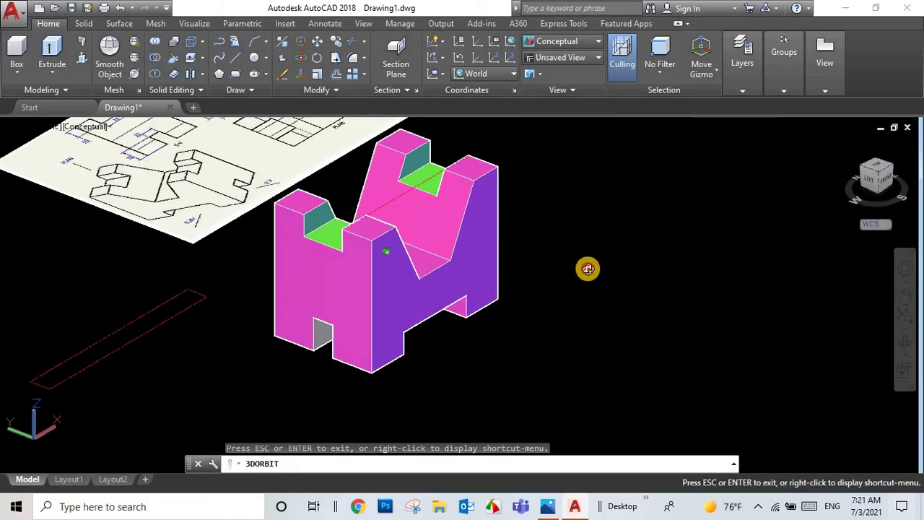